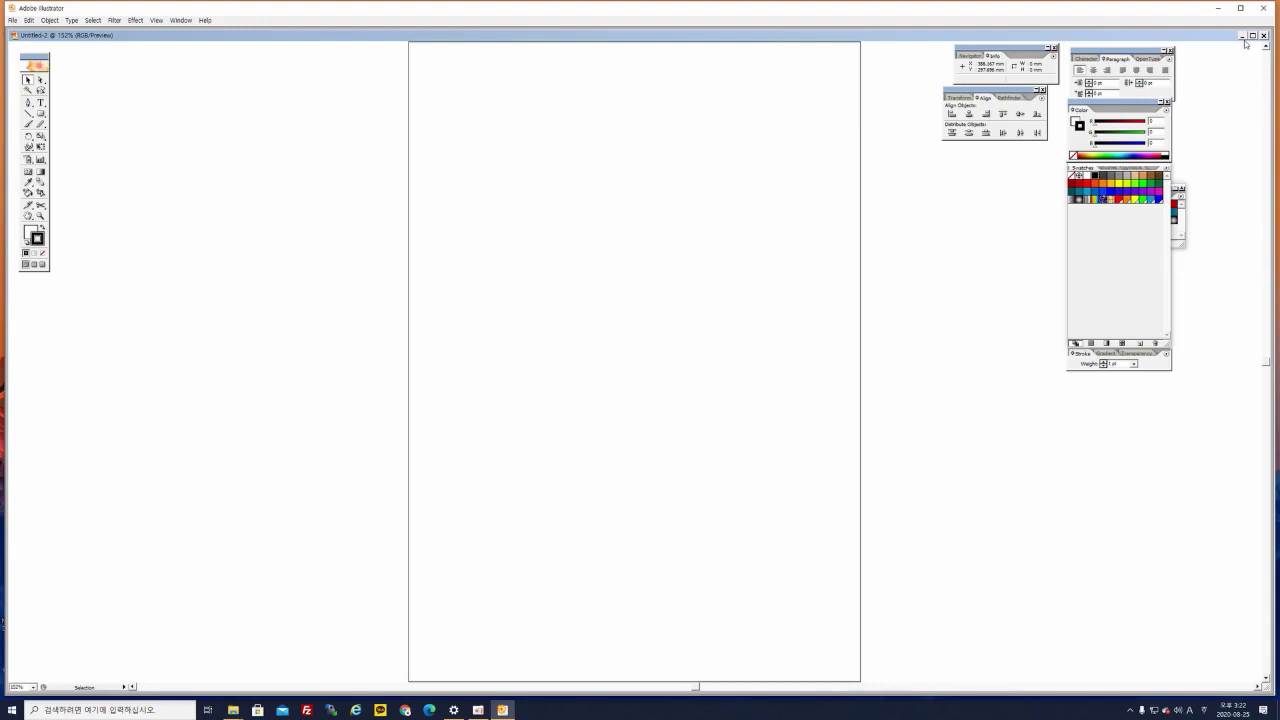
click(13, 20)
click(19, 32)
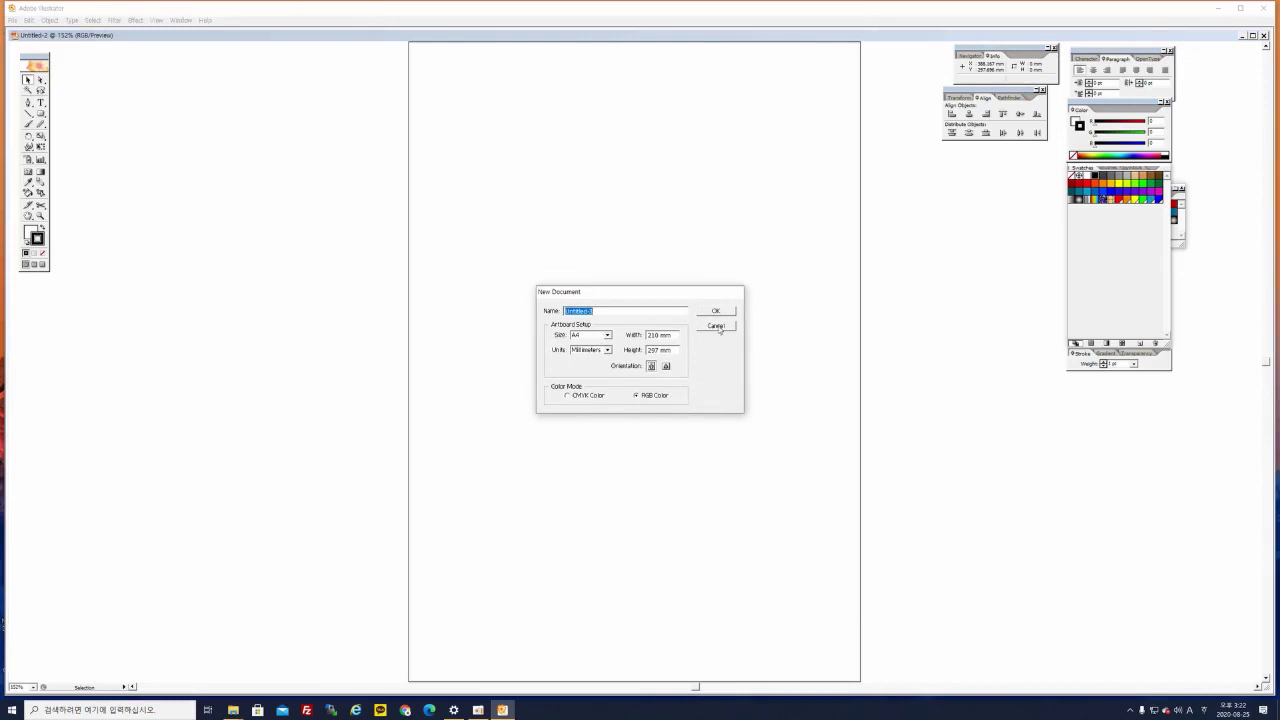
click(716, 325)
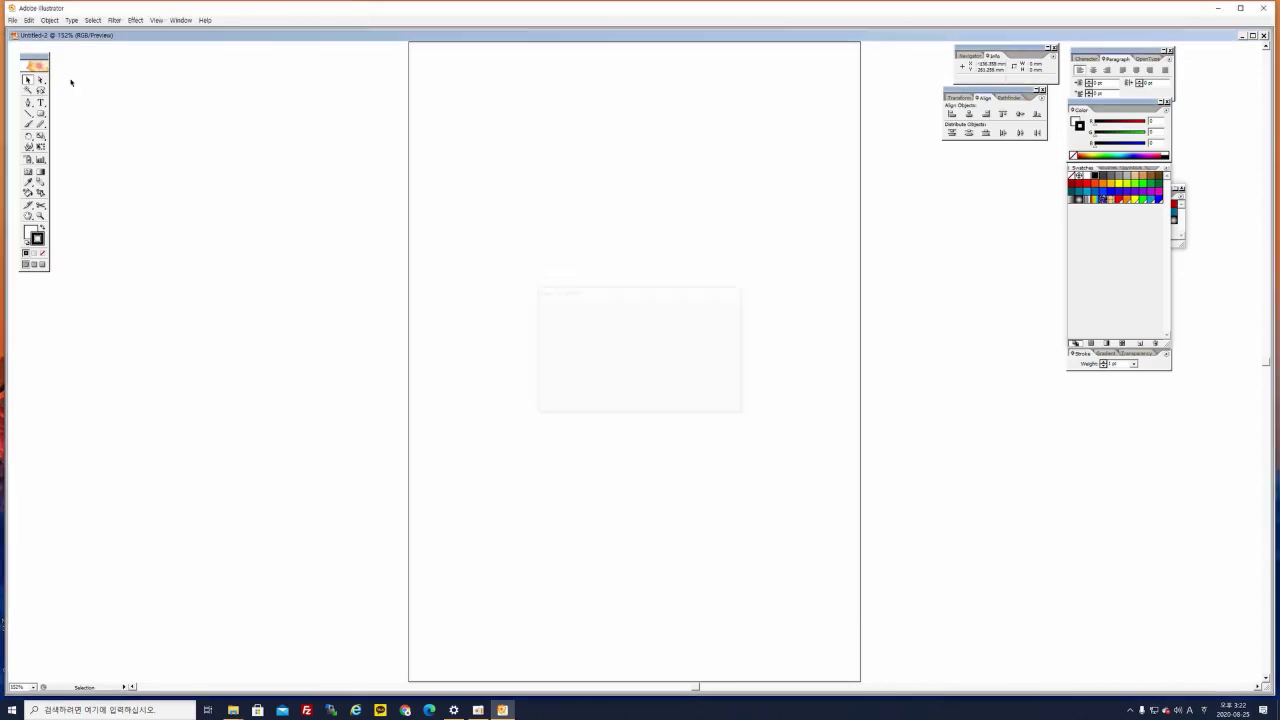
Open the fruit basket image 과일바구니 from the desktop folder
click(14, 20)
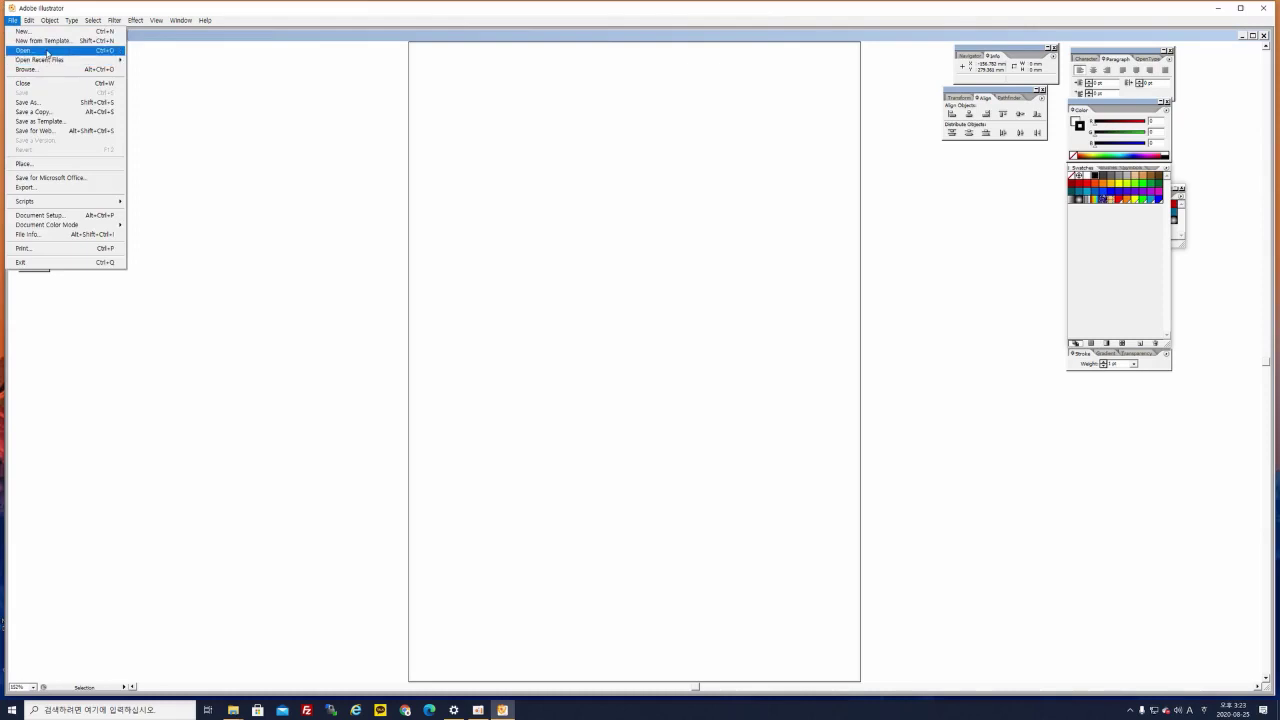
click(47, 51)
drag(326, 139, 324, 170)
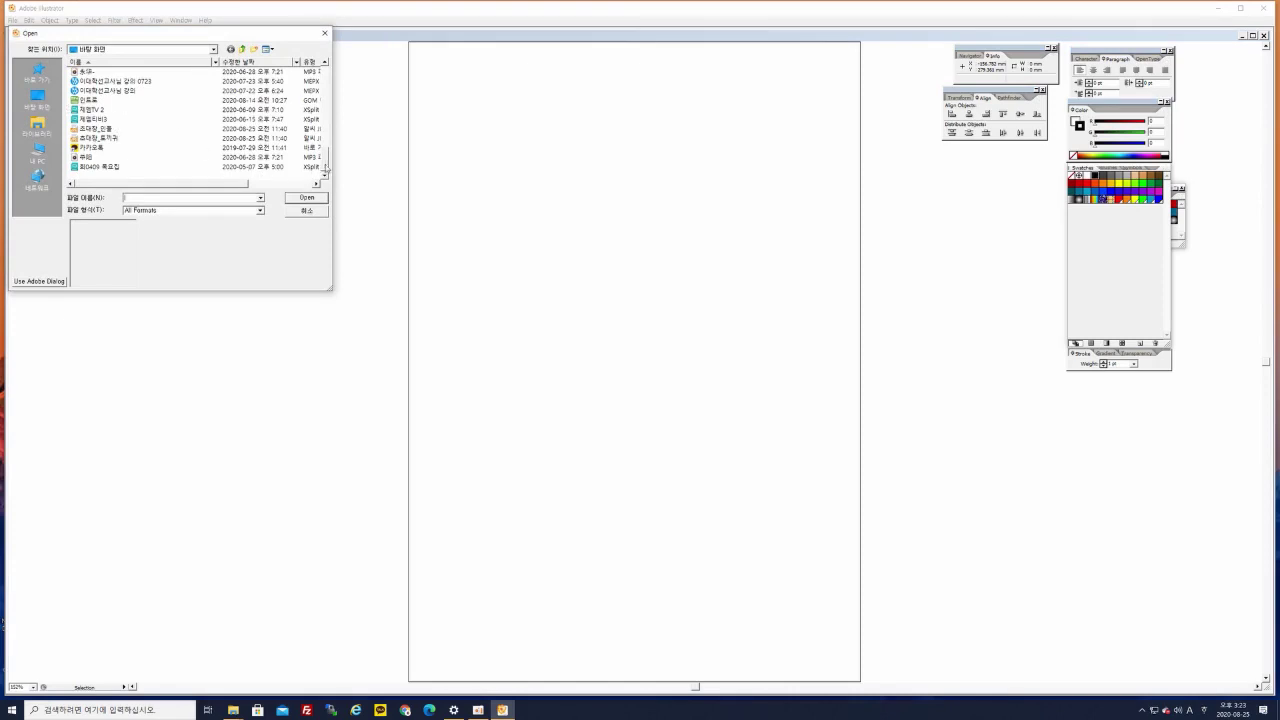
scroll(115, 100, up, 2)
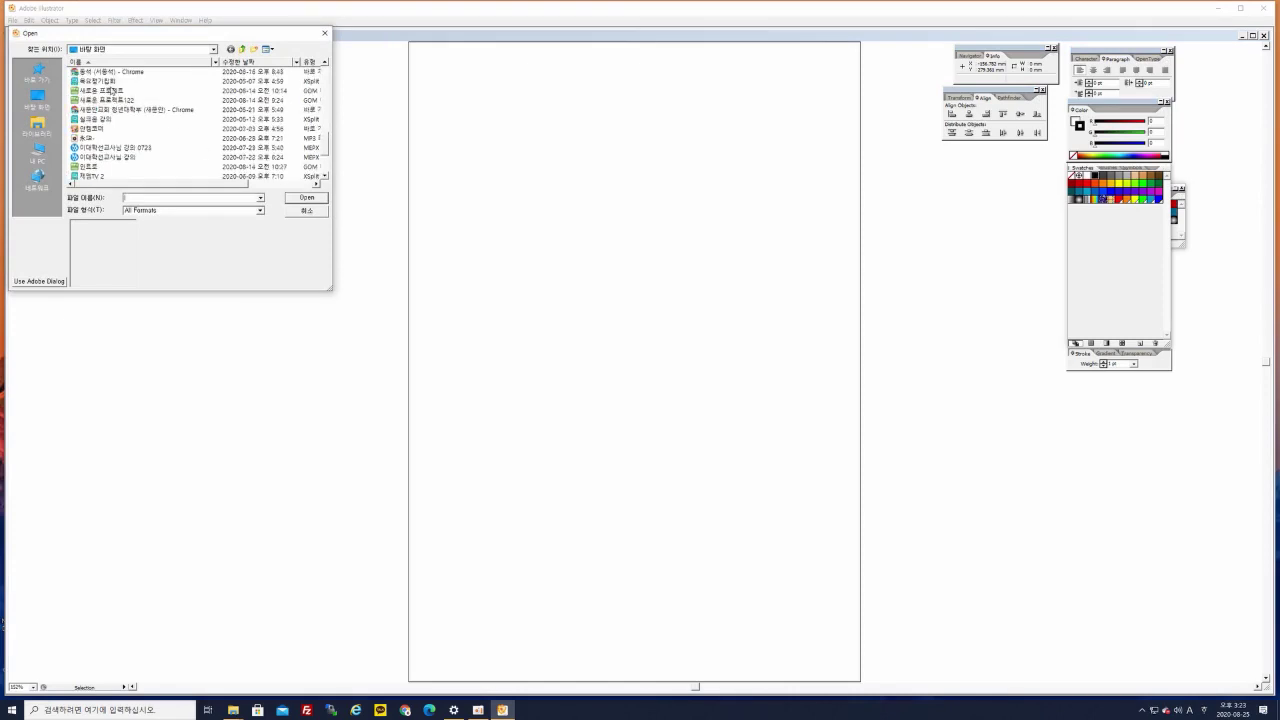
drag(328, 146, 327, 130)
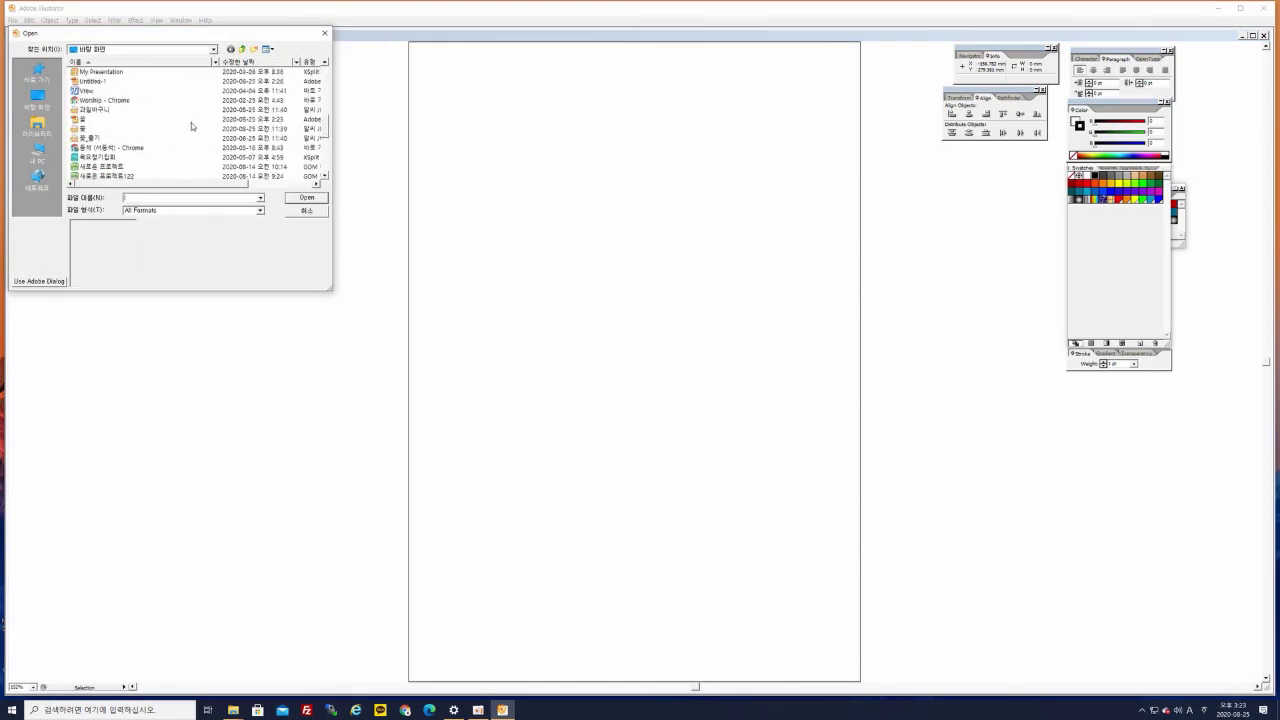
double_click(99, 111)
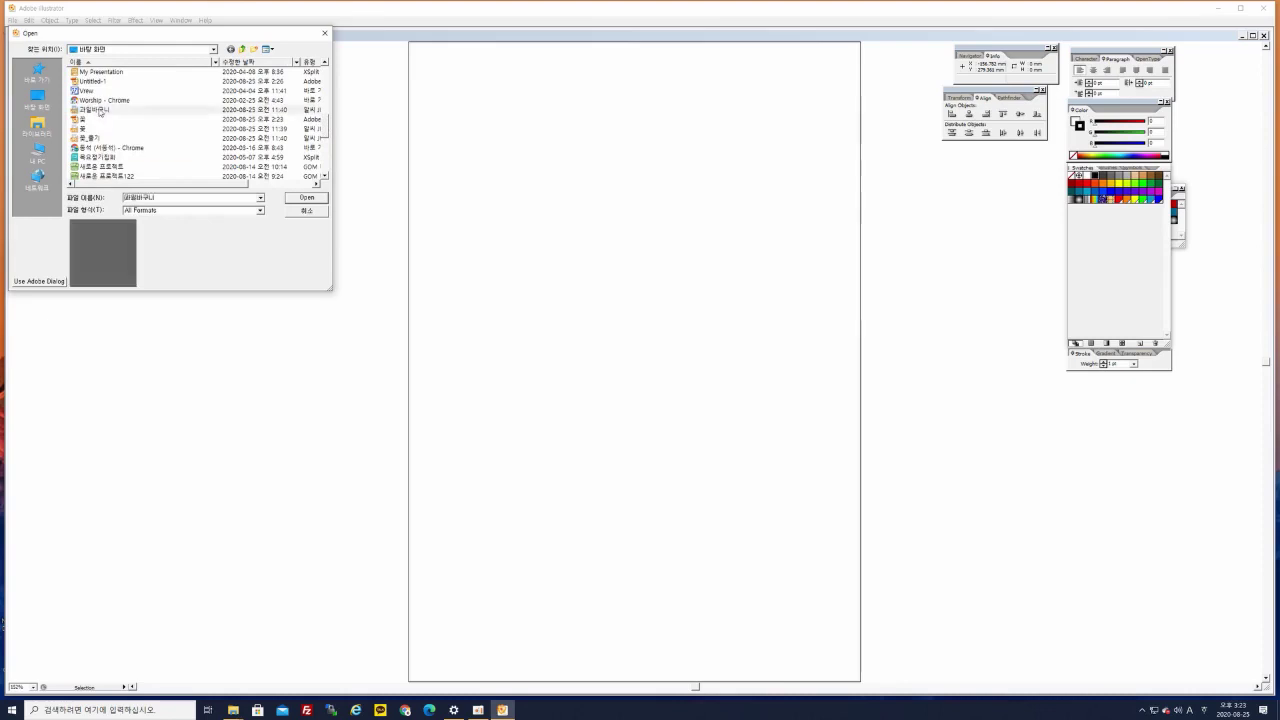
Move the fruit basket image off the artboard to its left and enlarge it to about 462 mm wide
drag(664, 384, 406, 272)
drag(380, 344, 708, 397)
drag(722, 329, 294, 251)
drag(393, 312, 708, 565)
key(ctrl+2)
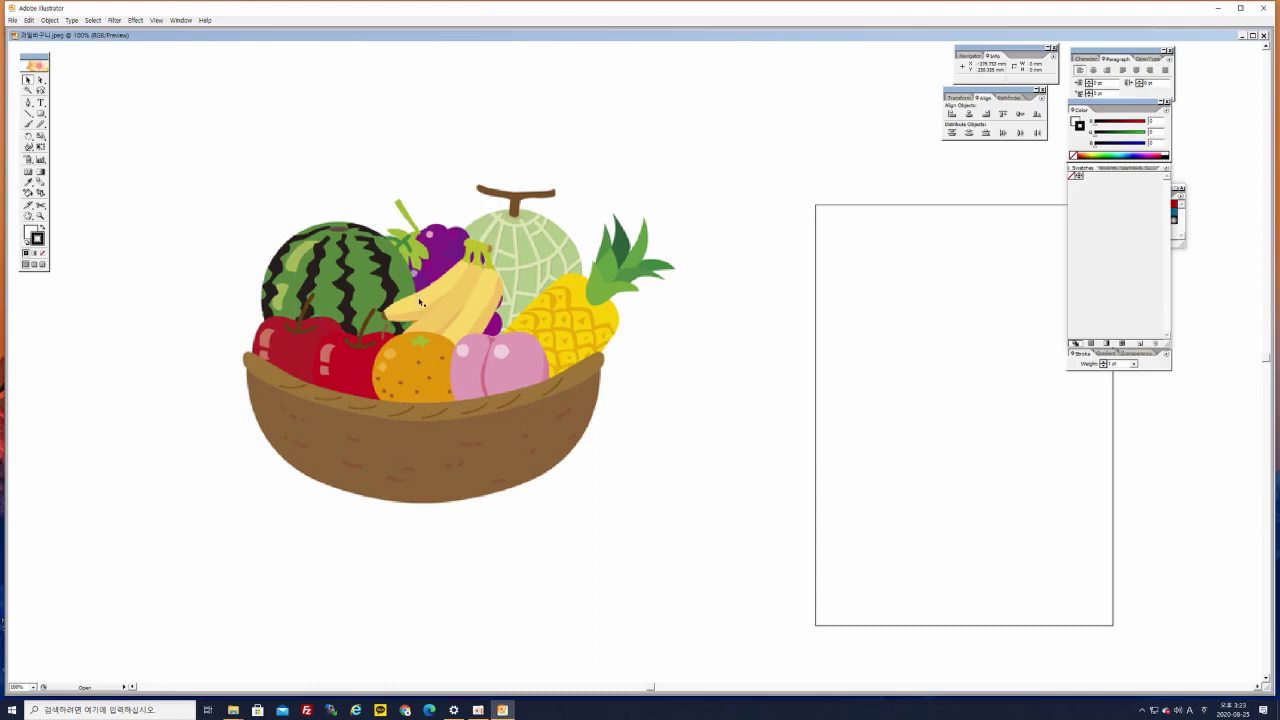
drag(520, 452, 467, 395)
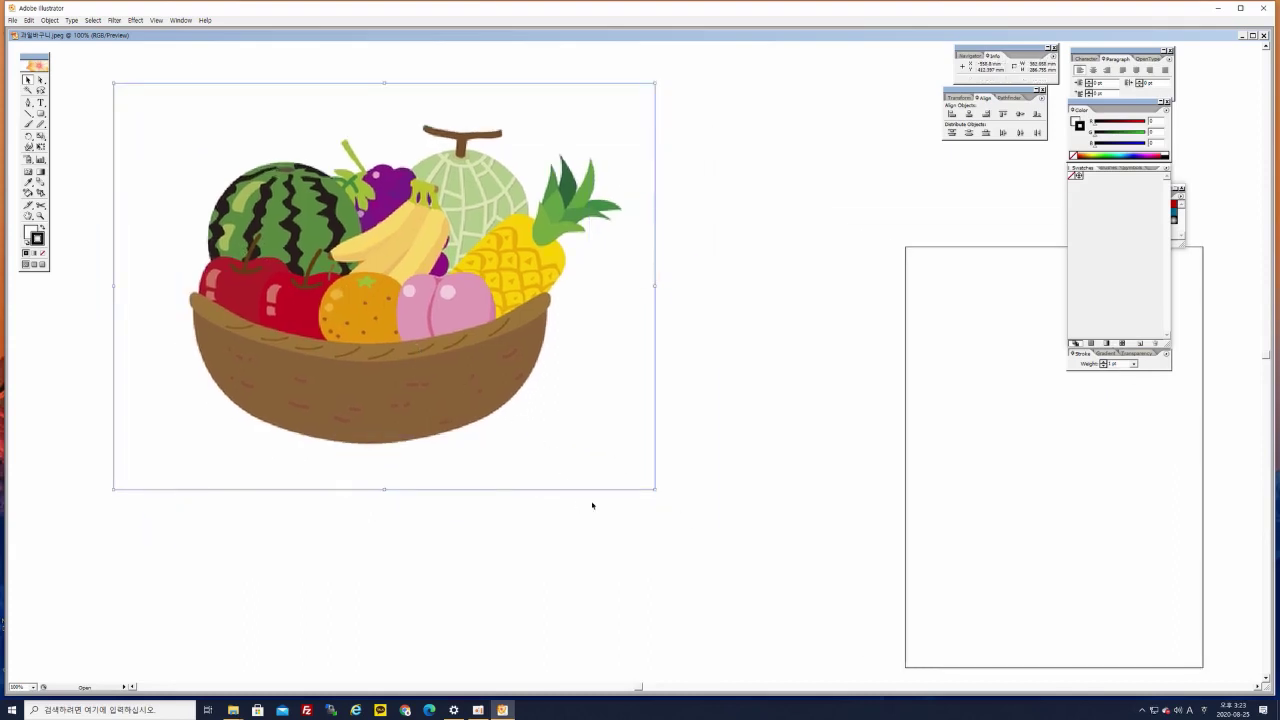
drag(656, 490, 769, 566)
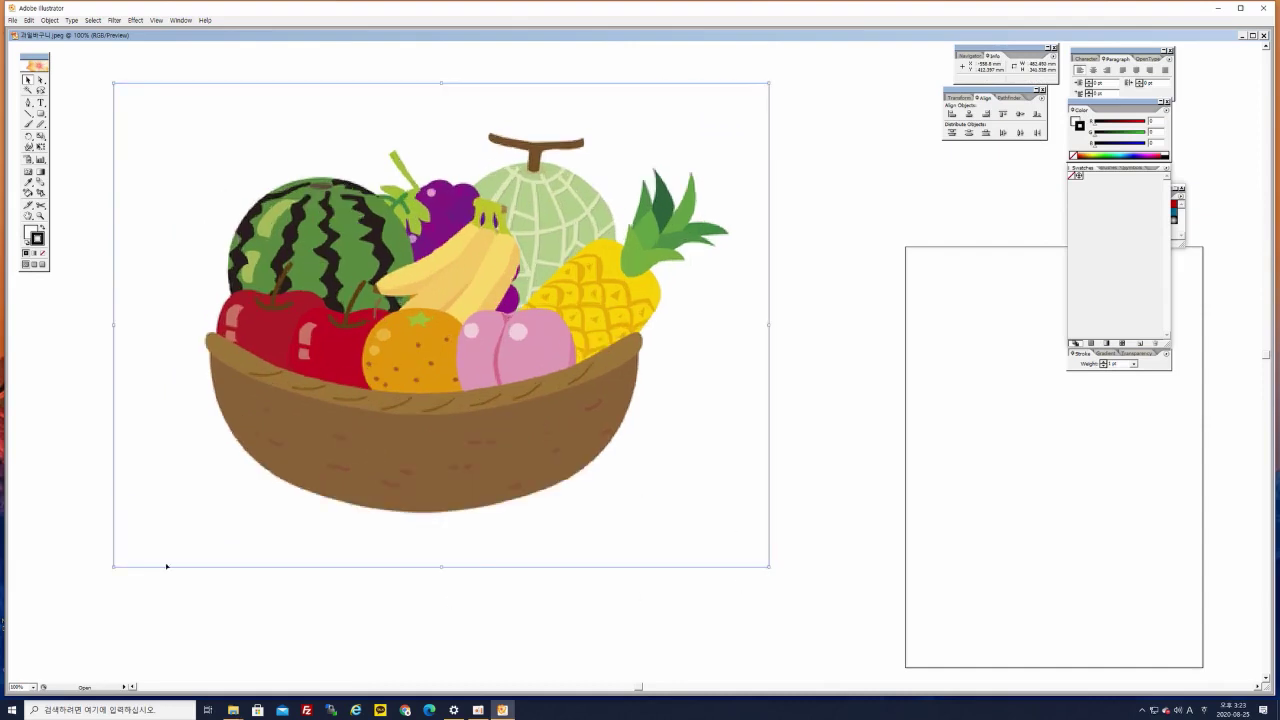
Lock the selected fruit basket image in place as a tracing template
click(48, 20)
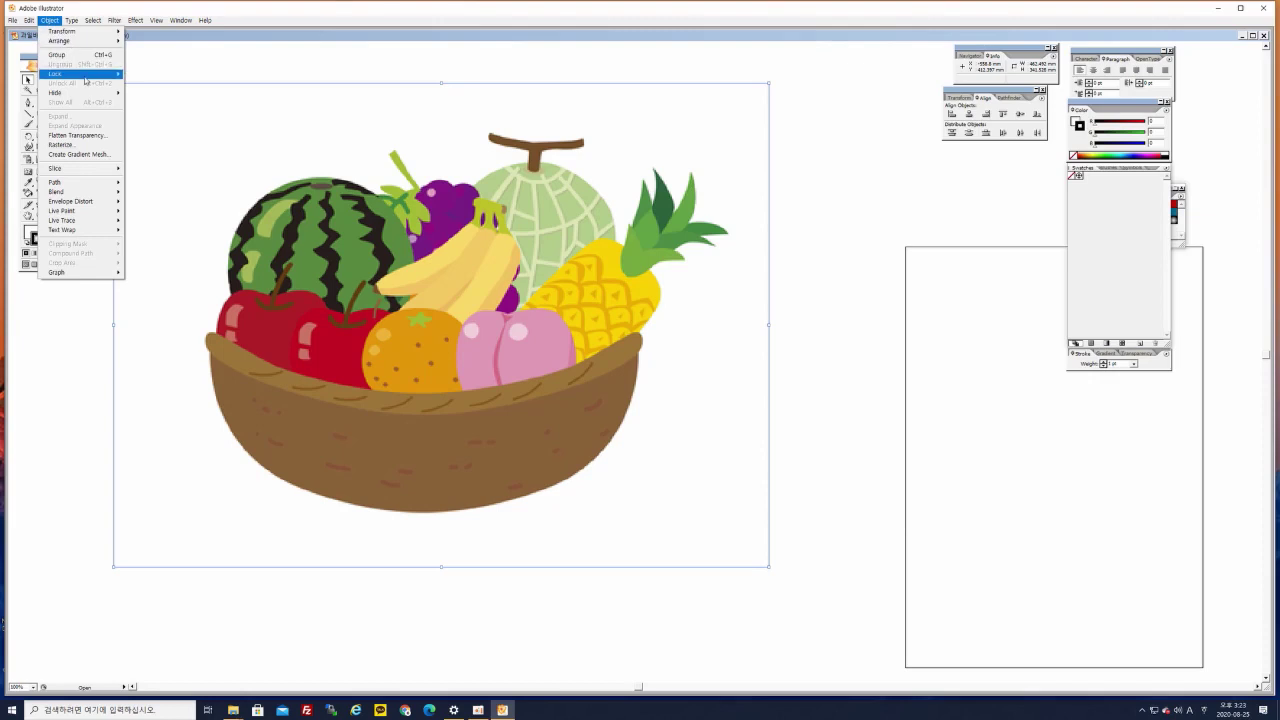
mouse_move(85, 78)
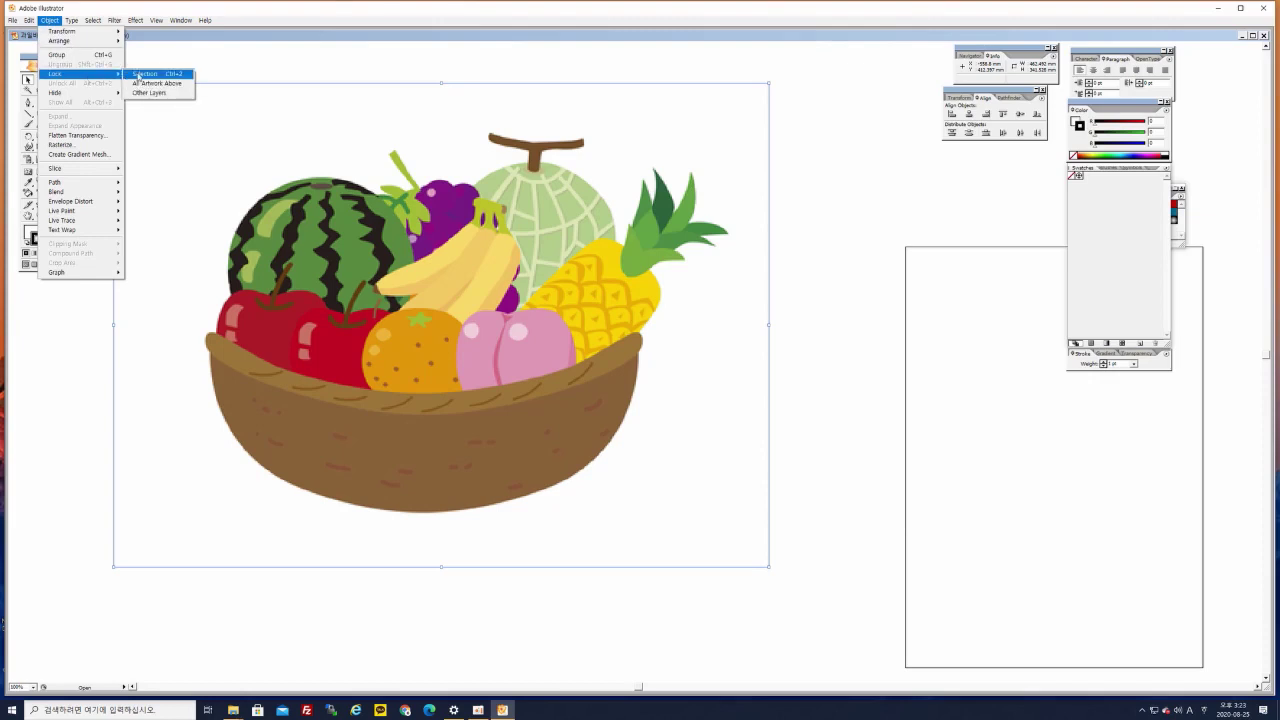
click(140, 74)
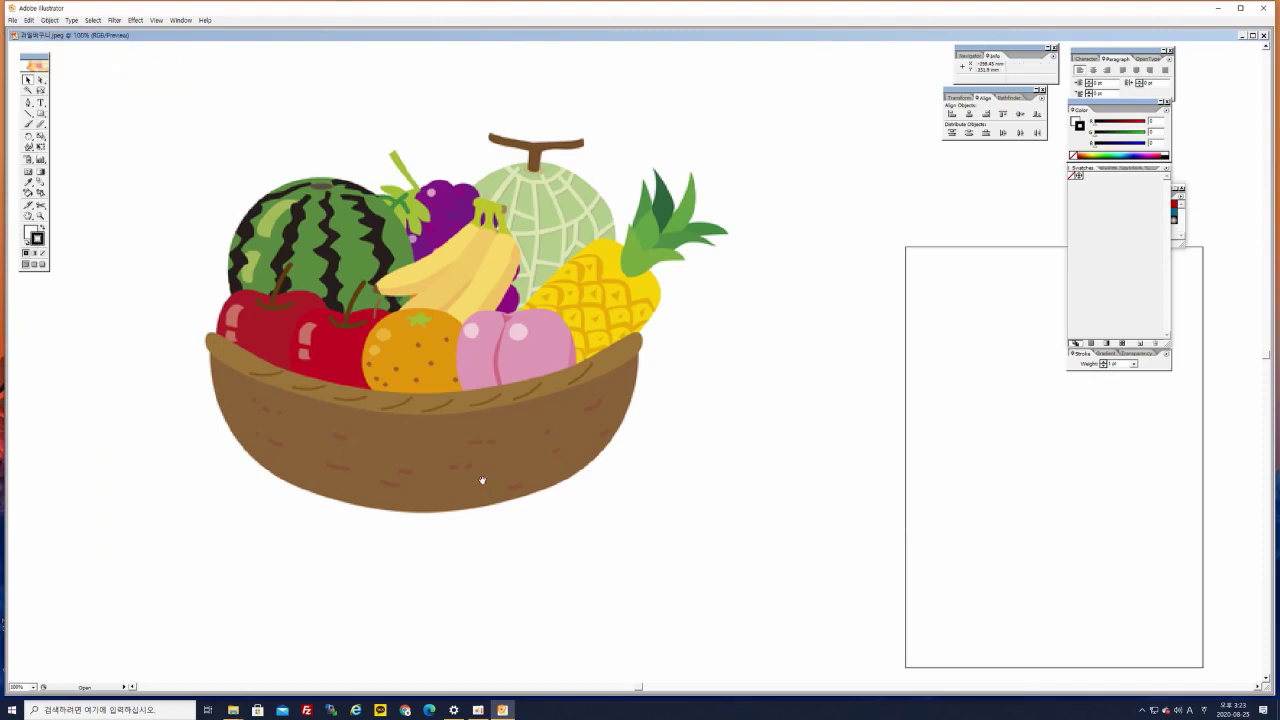
Draw an ellipse about 79 by 68 mm from the centre of the orange, covering the fruit's outline
drag(482, 480, 578, 465)
key(ctrl+plus)
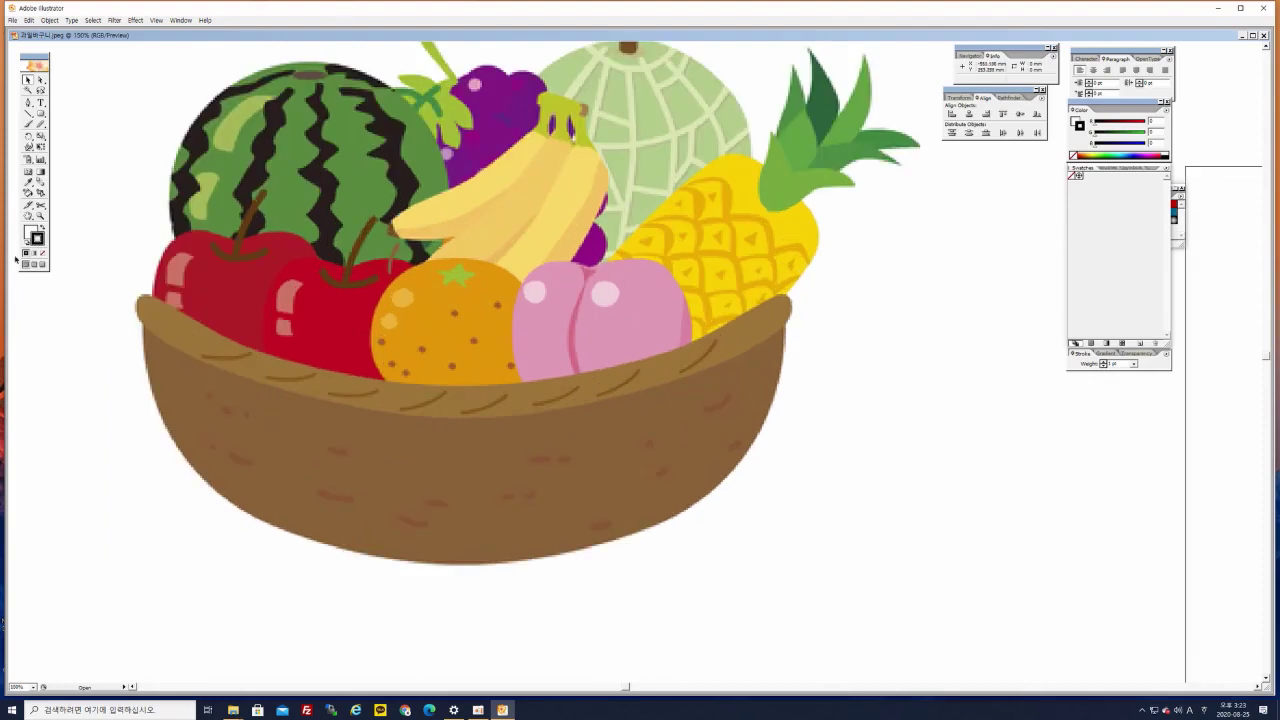
drag(203, 182, 222, 221)
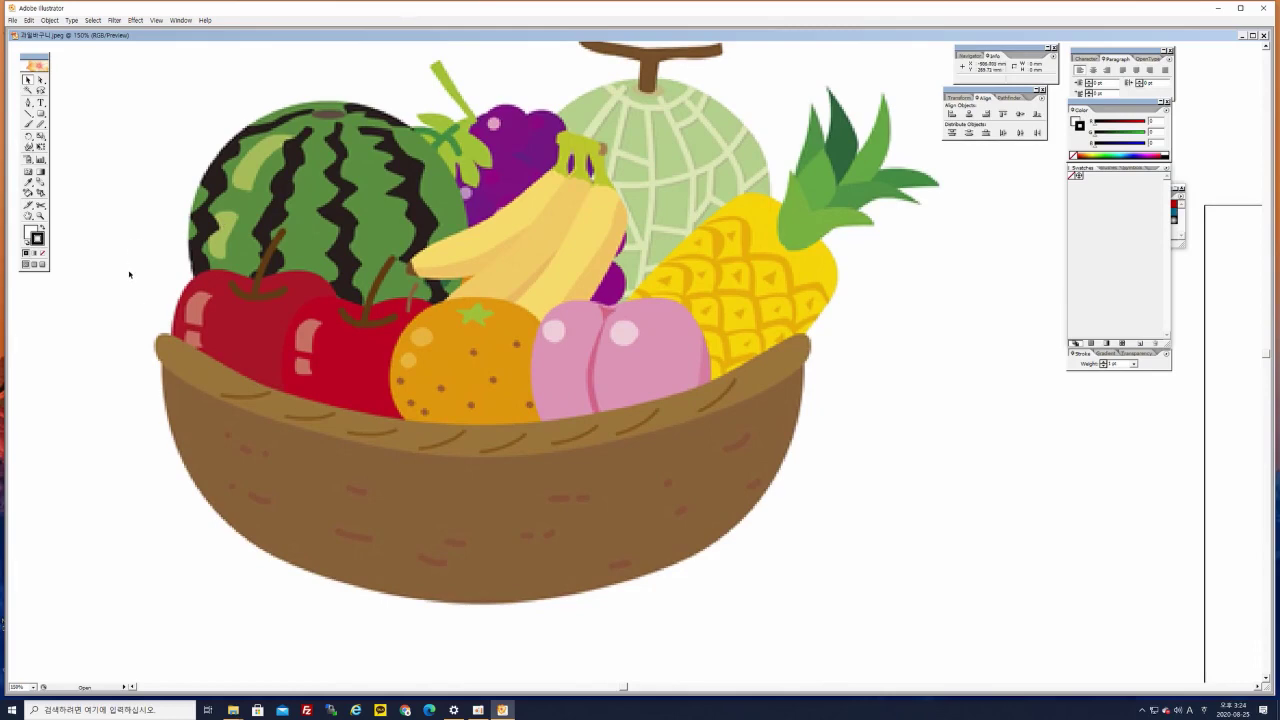
click(41, 114)
click(41, 114)
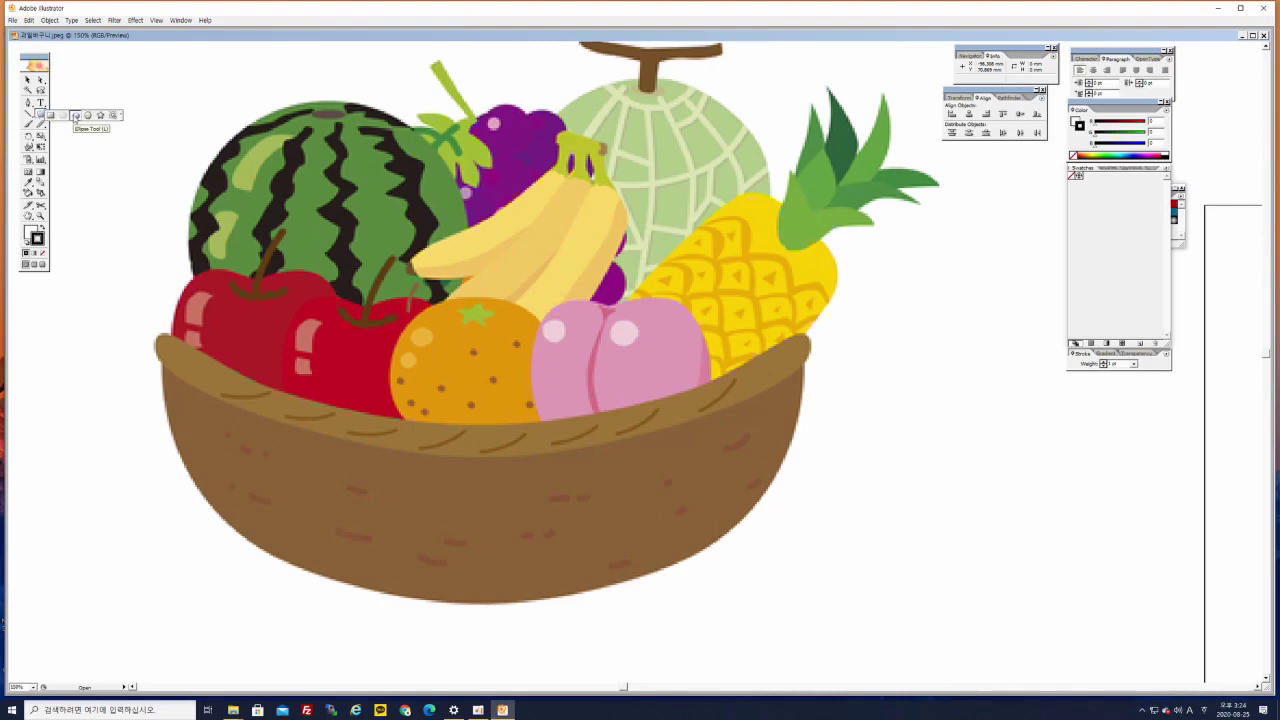
drag(75, 118, 75, 118)
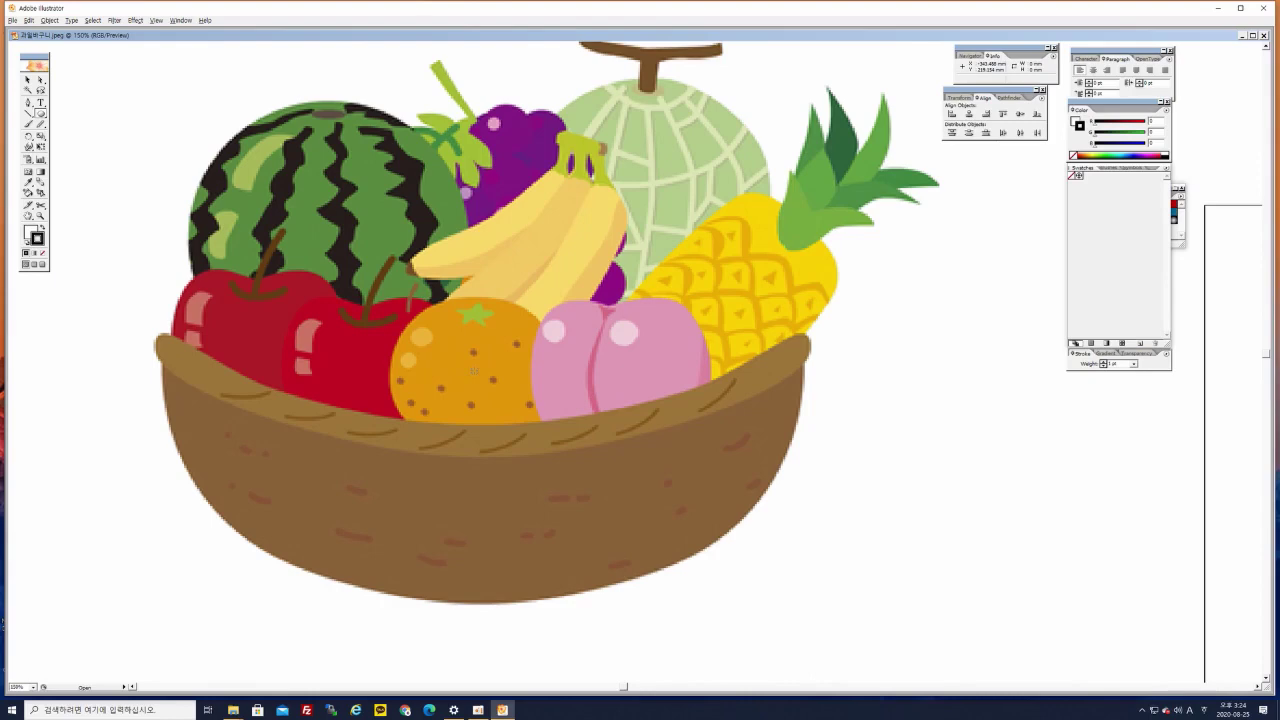
drag(474, 371, 558, 413)
drag(559, 415, 561, 442)
drag(557, 442, 555, 442)
drag(555, 442, 540, 443)
drag(558, 442, 558, 442)
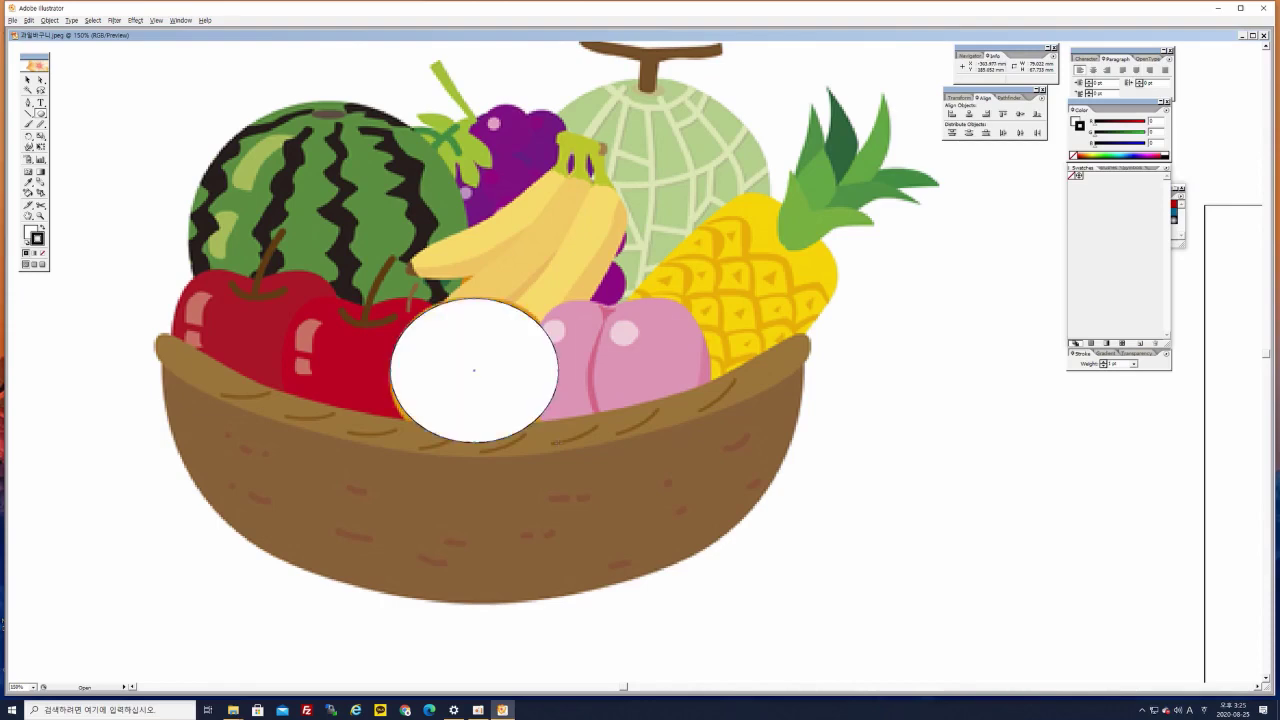
click(558, 442)
click(676, 360)
Remove the stroke from the white ellipse and shift it down to reveal the top of the orange
click(27, 79)
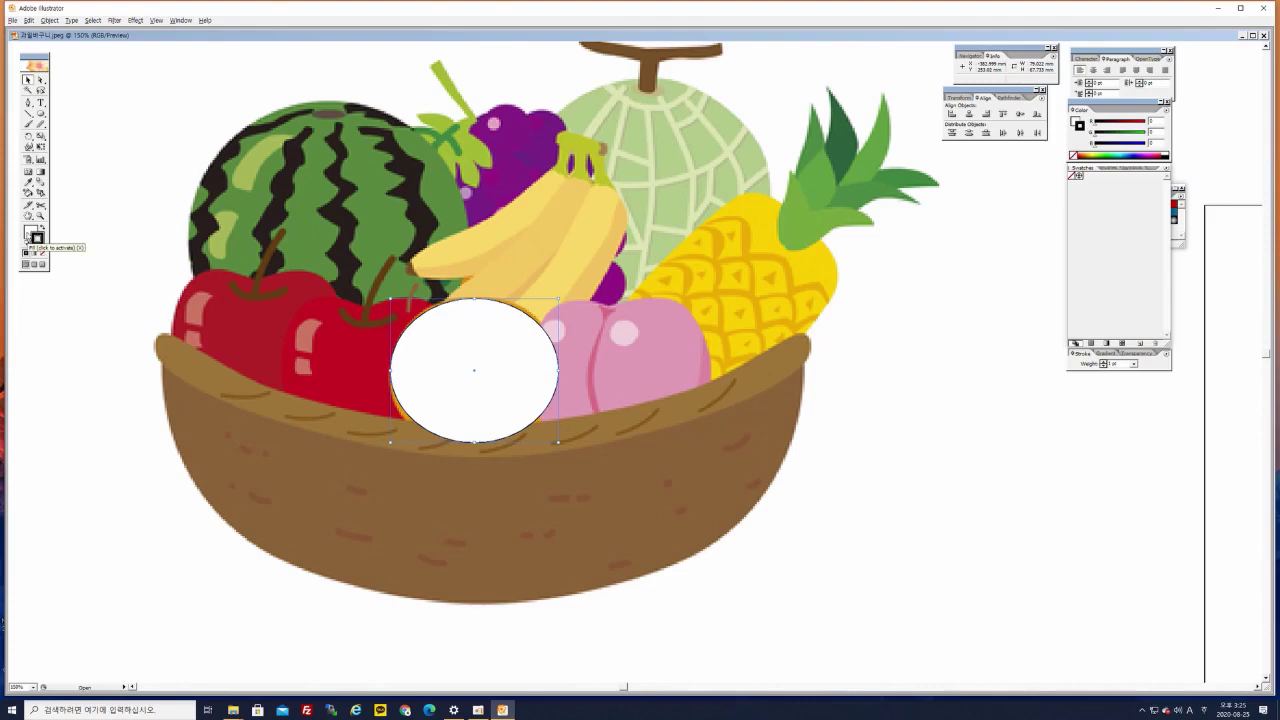
click(39, 240)
click(41, 254)
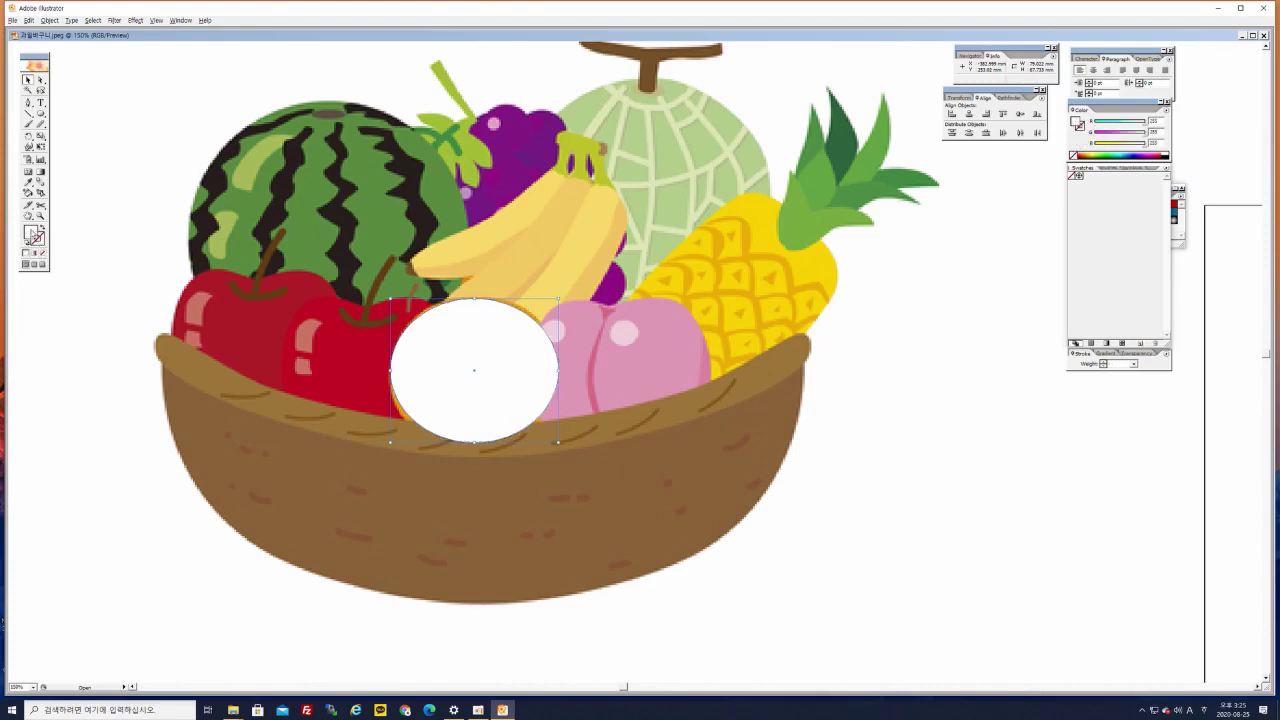
drag(508, 342, 508, 383)
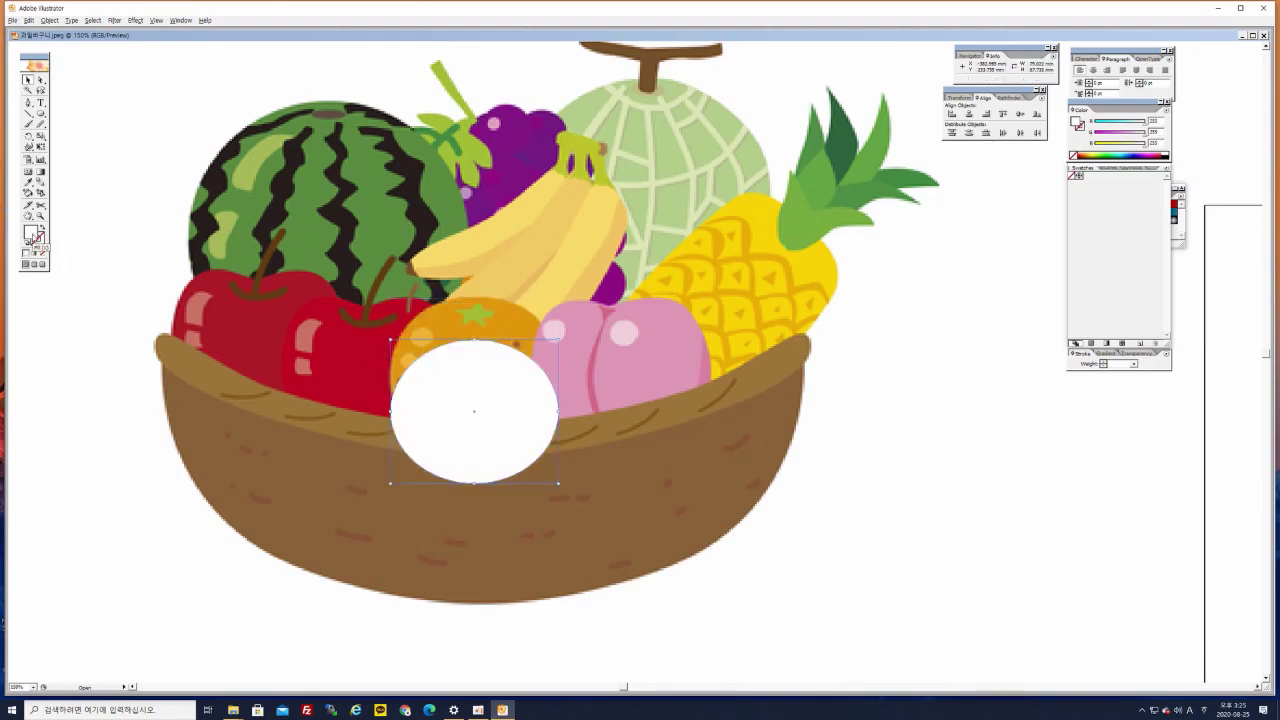
Fill the ellipse with a bright orange and place it in the empty area to the right of the basket
double_click(32, 234)
drag(661, 401, 659, 408)
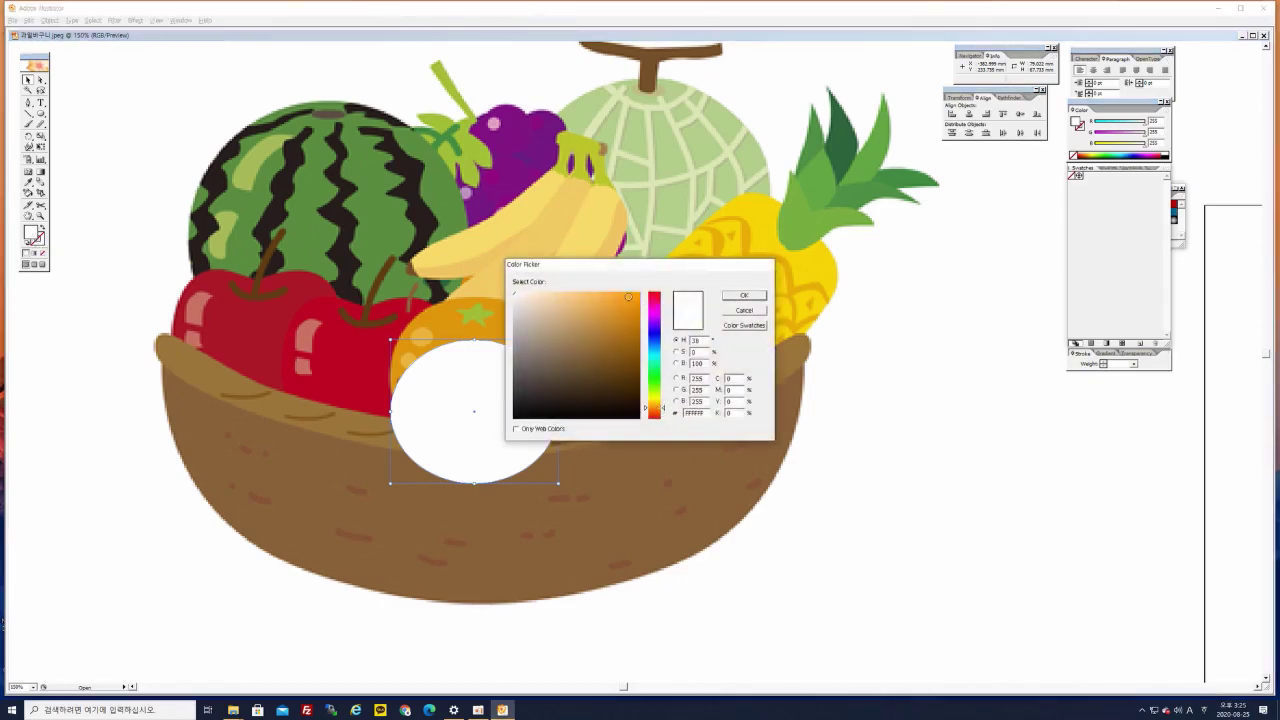
click(627, 297)
click(746, 294)
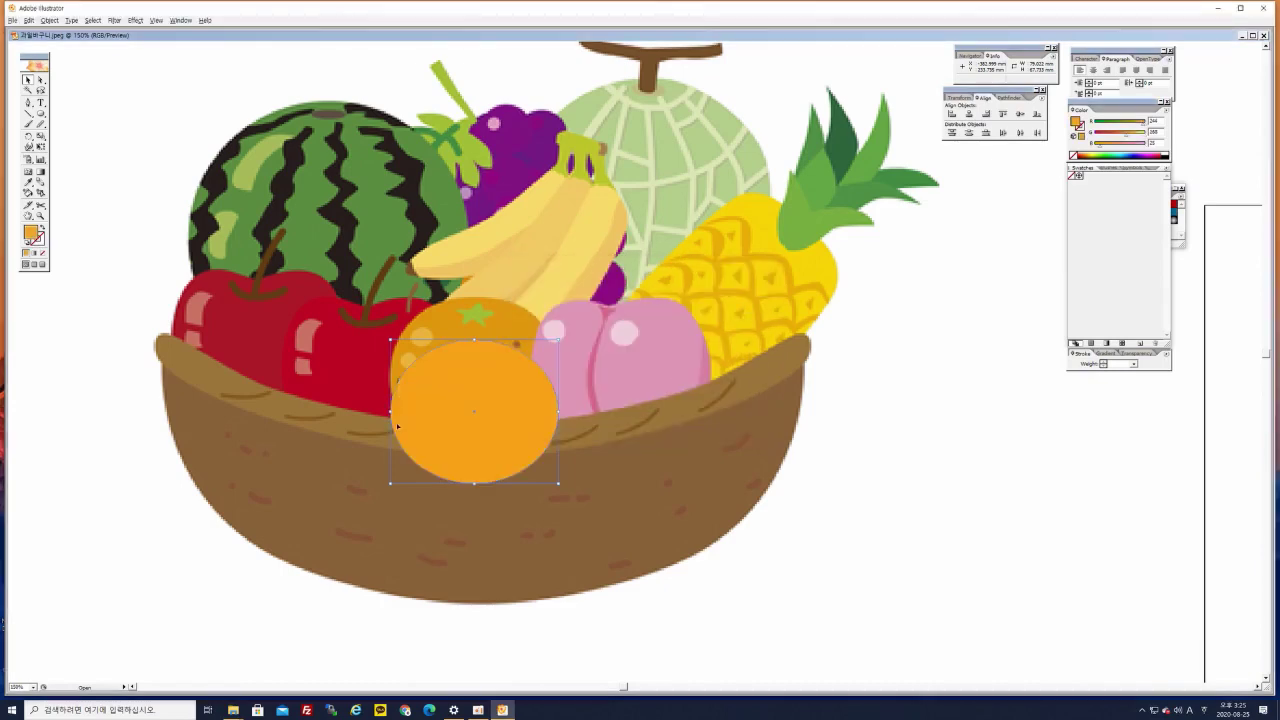
click(120, 100)
drag(490, 407, 957, 341)
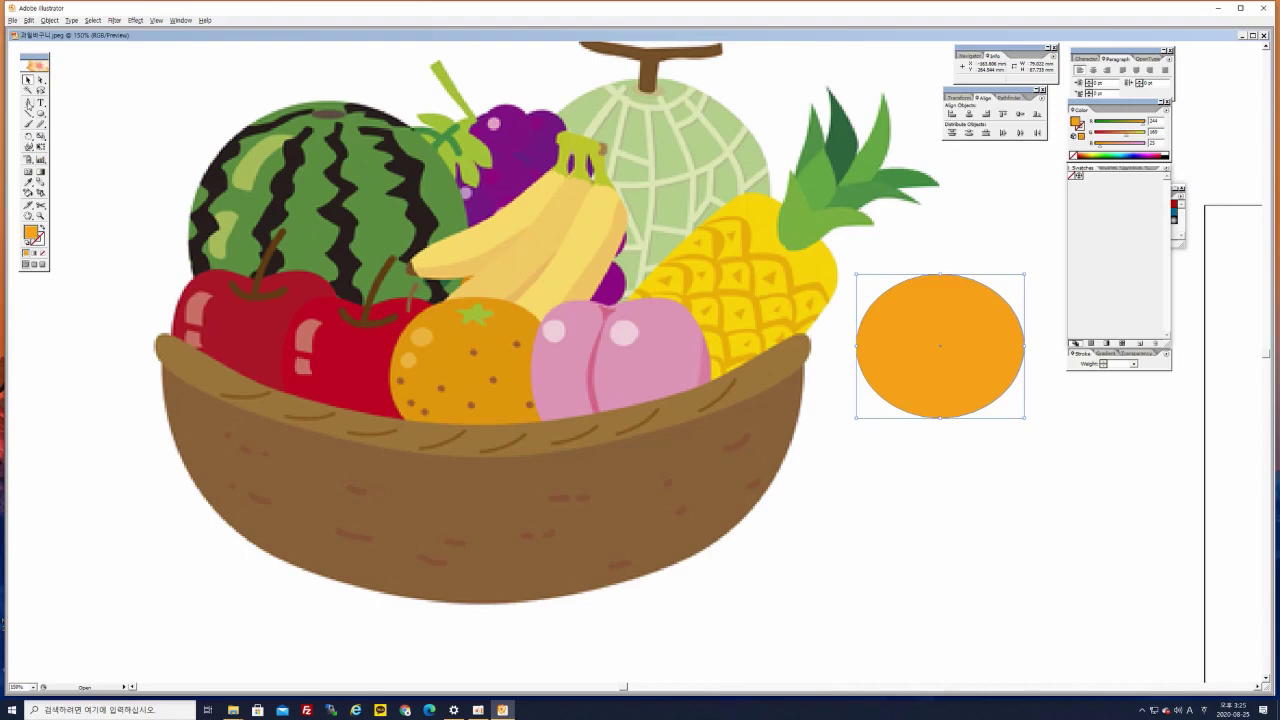
Trace the green star-shaped leaf on the orange with a closed Pen path, using no fill and an orange stroke
click(29, 105)
key(ctrl+plus)
key(ctrl+plus)
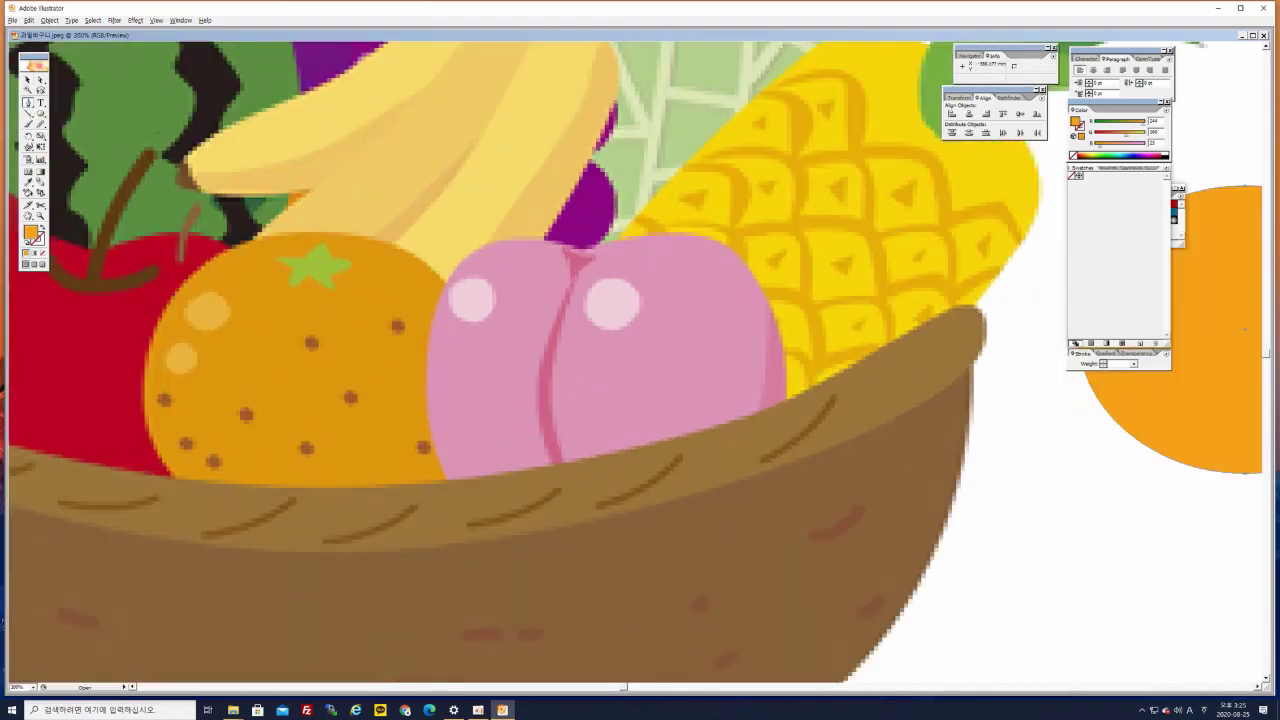
drag(431, 239, 549, 243)
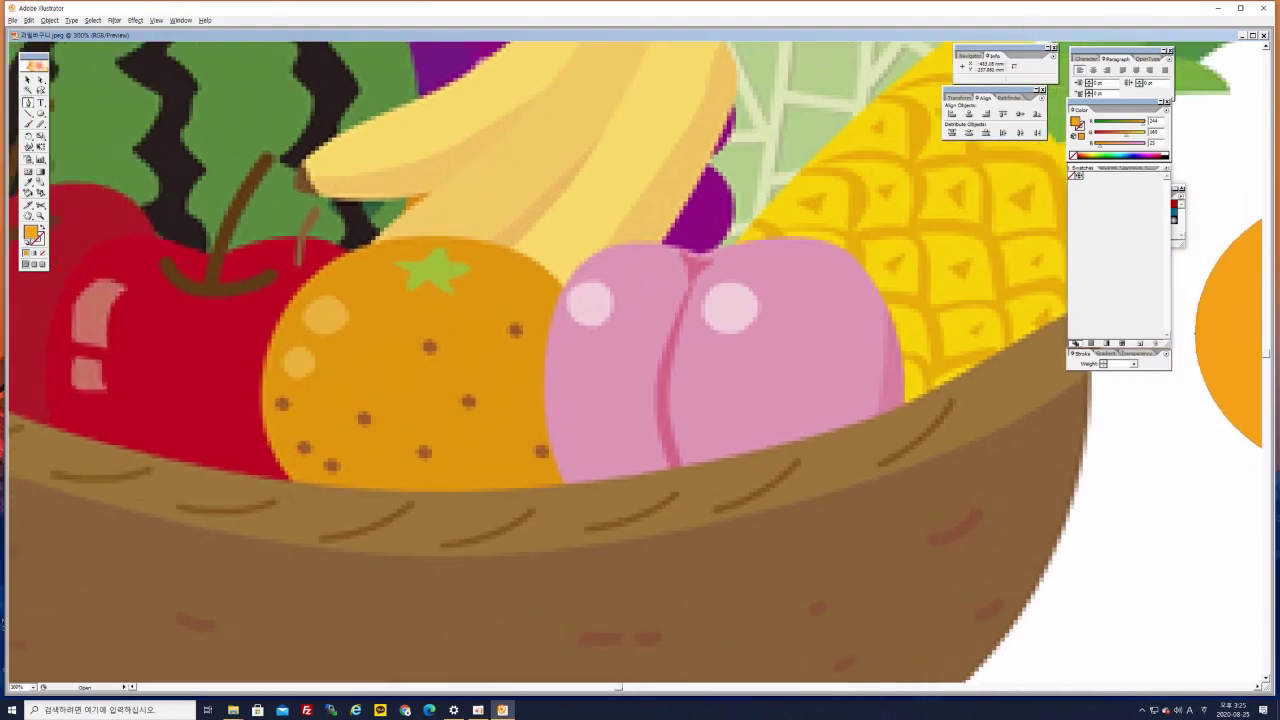
click(42, 228)
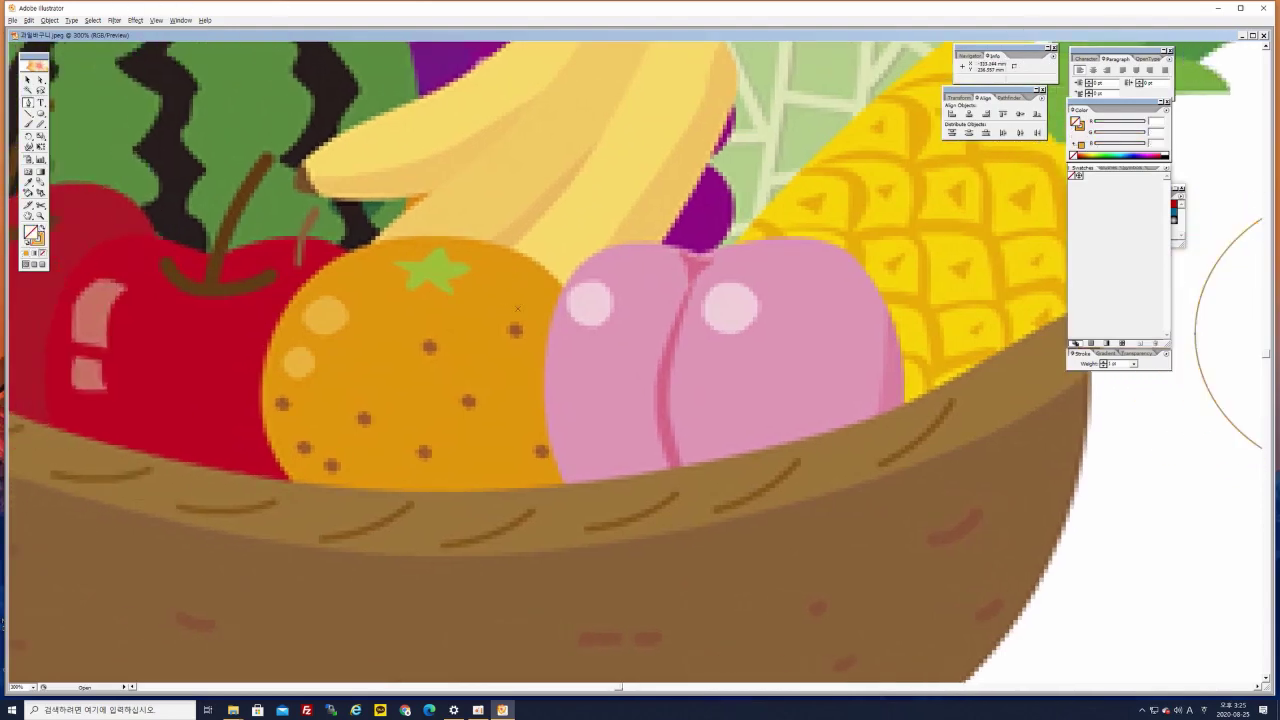
key(ctrl+plus)
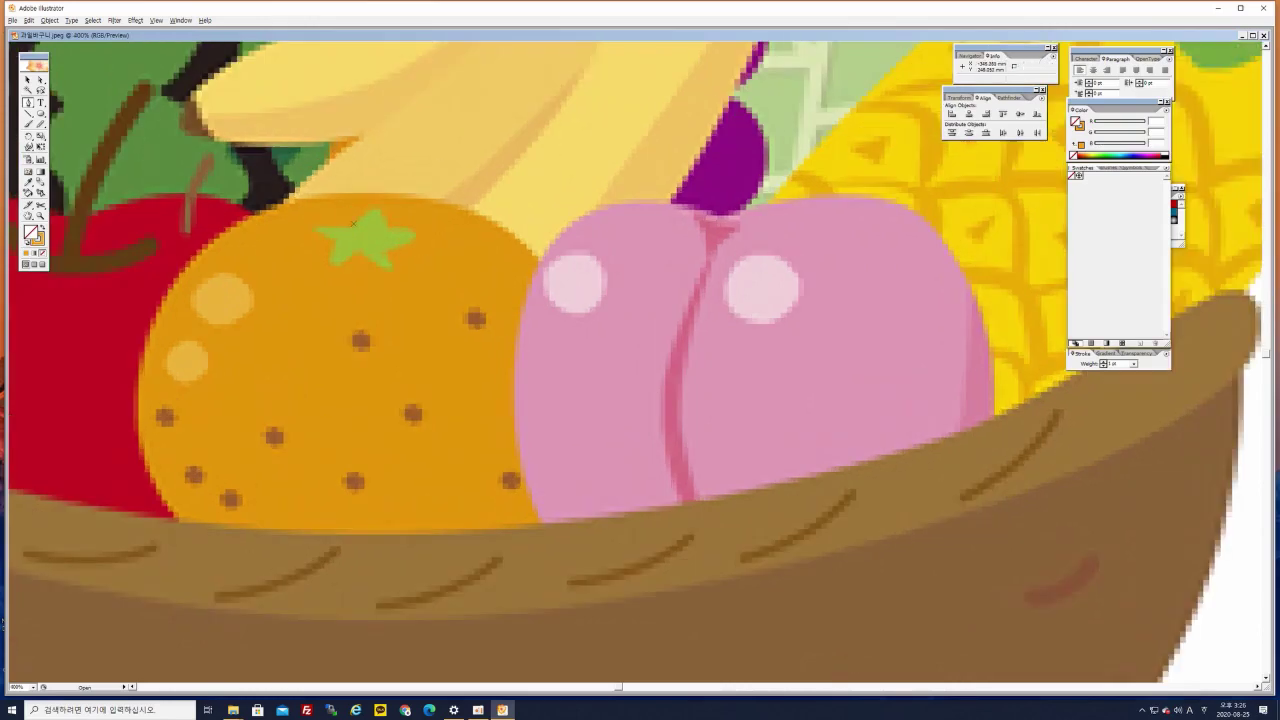
mouse_move(351, 226)
mouse_down()
mouse_move(393, 198)
mouse_move(385, 212)
mouse_move(429, 242)
mouse_move(378, 253)
mouse_up()
click(416, 235)
drag(392, 282, 350, 243)
click(391, 267)
click(359, 250)
drag(339, 237, 340, 230)
click(336, 241)
click(315, 231)
click(352, 227)
click(28, 80)
click(314, 329)
Draw small ellipses tracing the large highlight and a brown dot on the orange
click(41, 115)
drag(197, 279, 251, 331)
click(28, 80)
click(186, 347)
click(40, 113)
click(28, 80)
click(221, 164)
Select the traced star-shaped leaf and swap its fill and stroke, giving it an orange fill without a stroke
key(ctrl+minus)
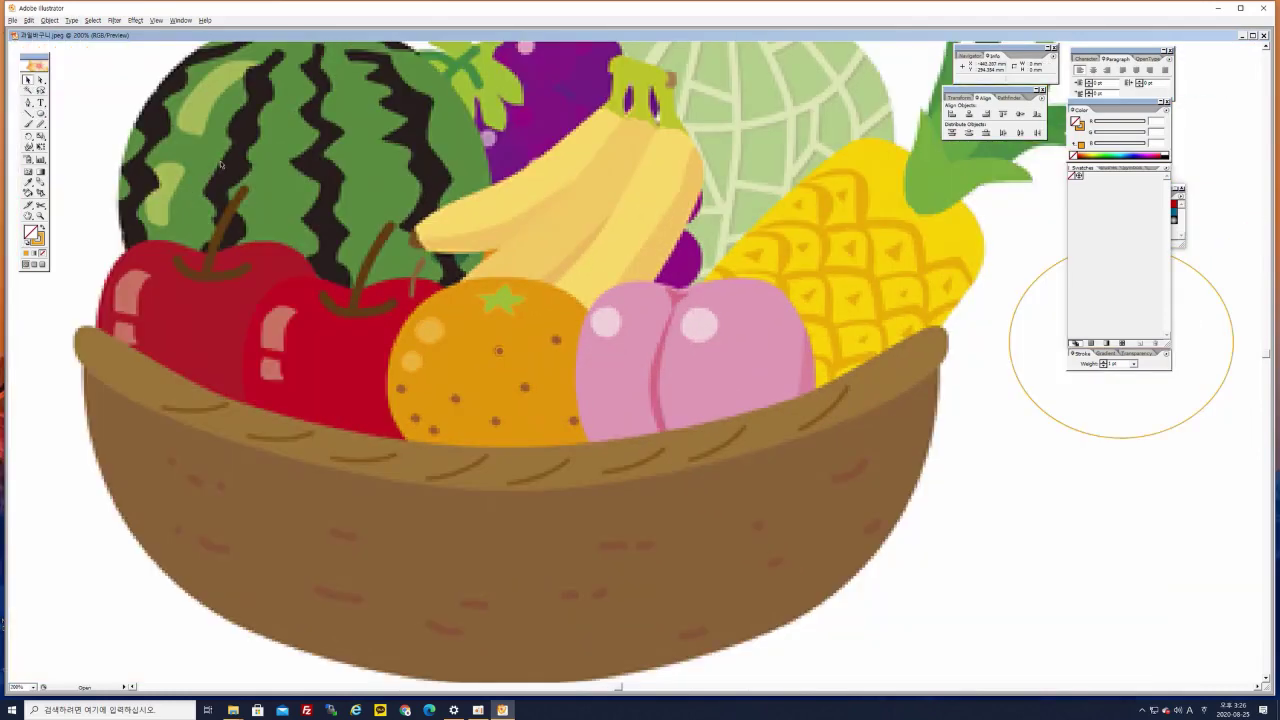
drag(361, 244, 311, 194)
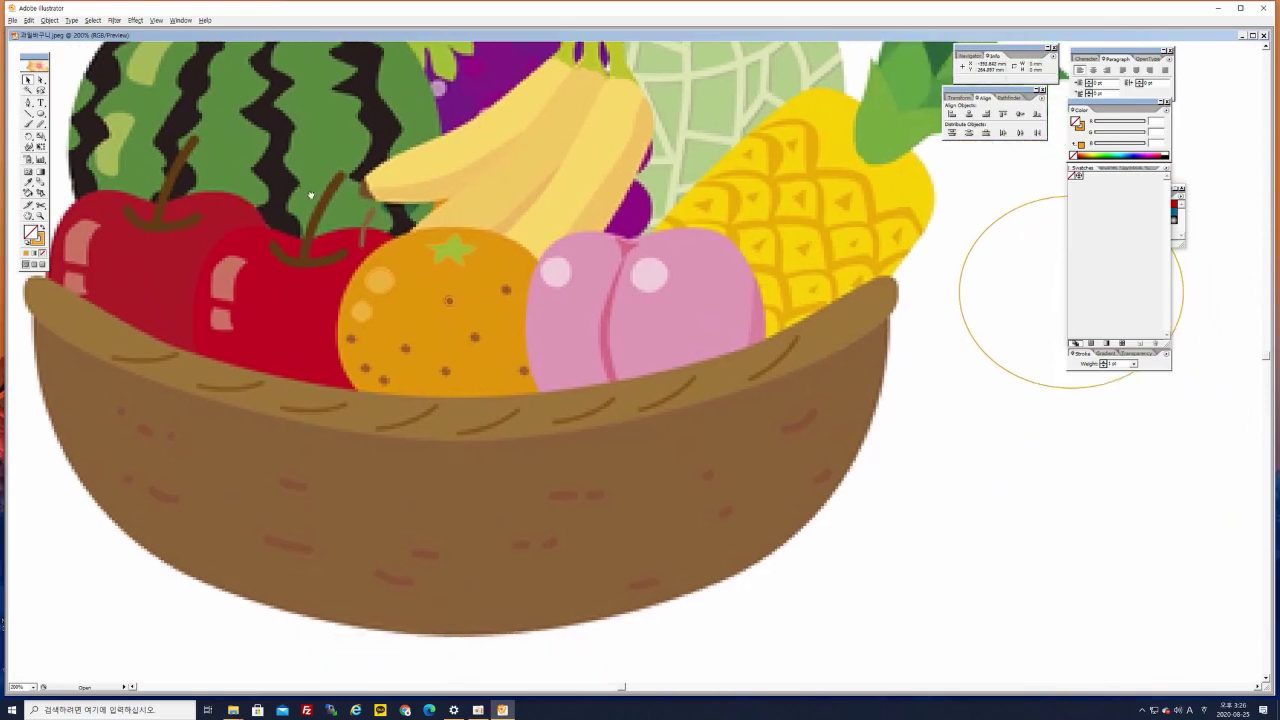
click(437, 241)
click(37, 238)
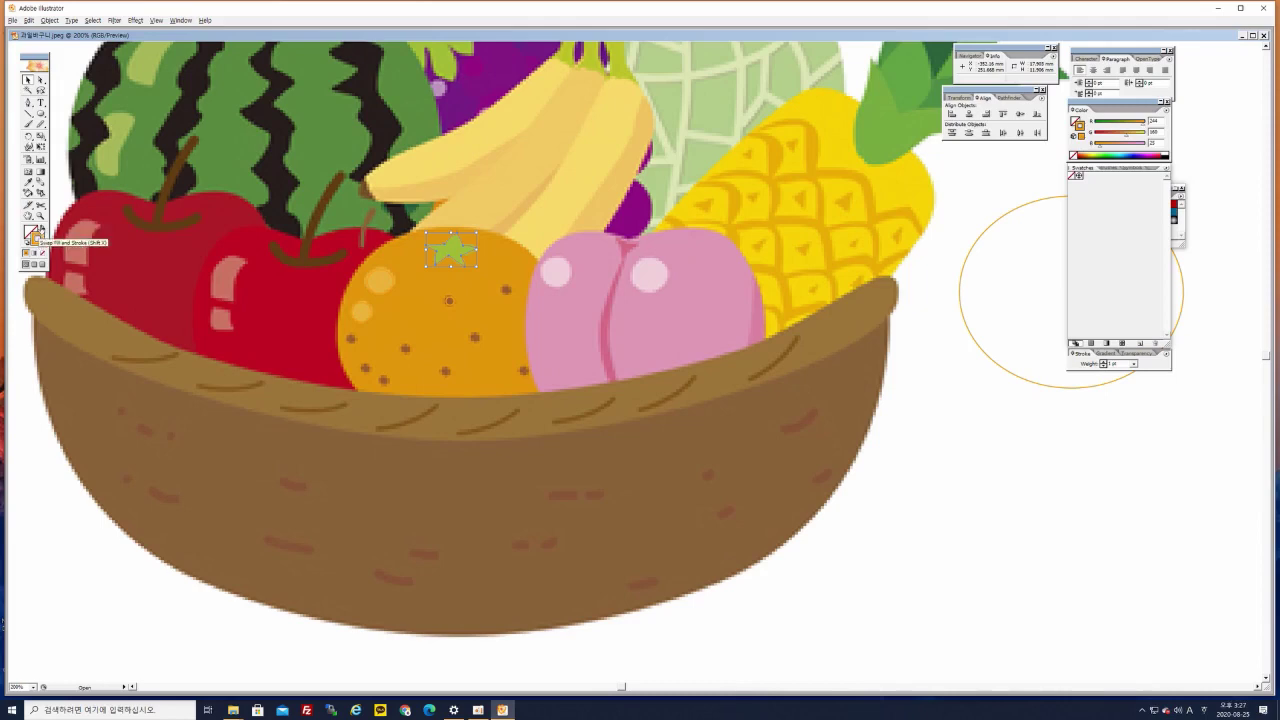
click(38, 231)
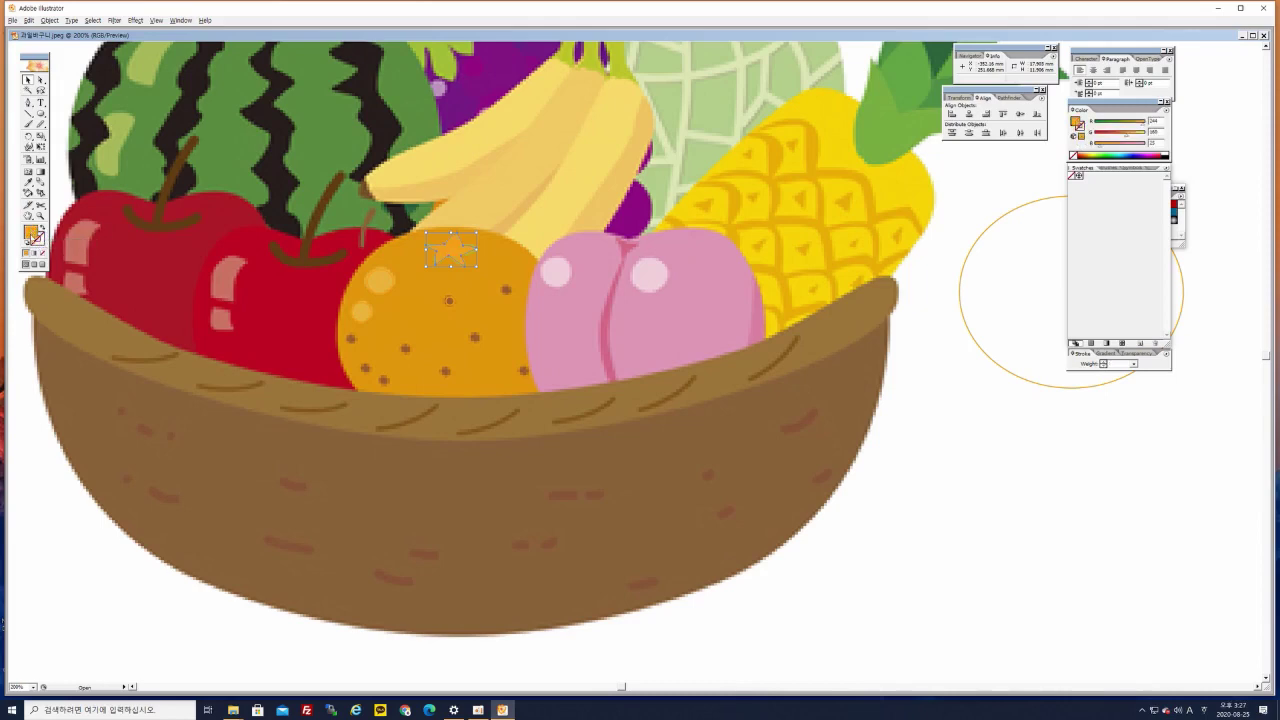
Change the traced star-shaped leaf's fill from the colour picker to a medium green
double_click(31, 233)
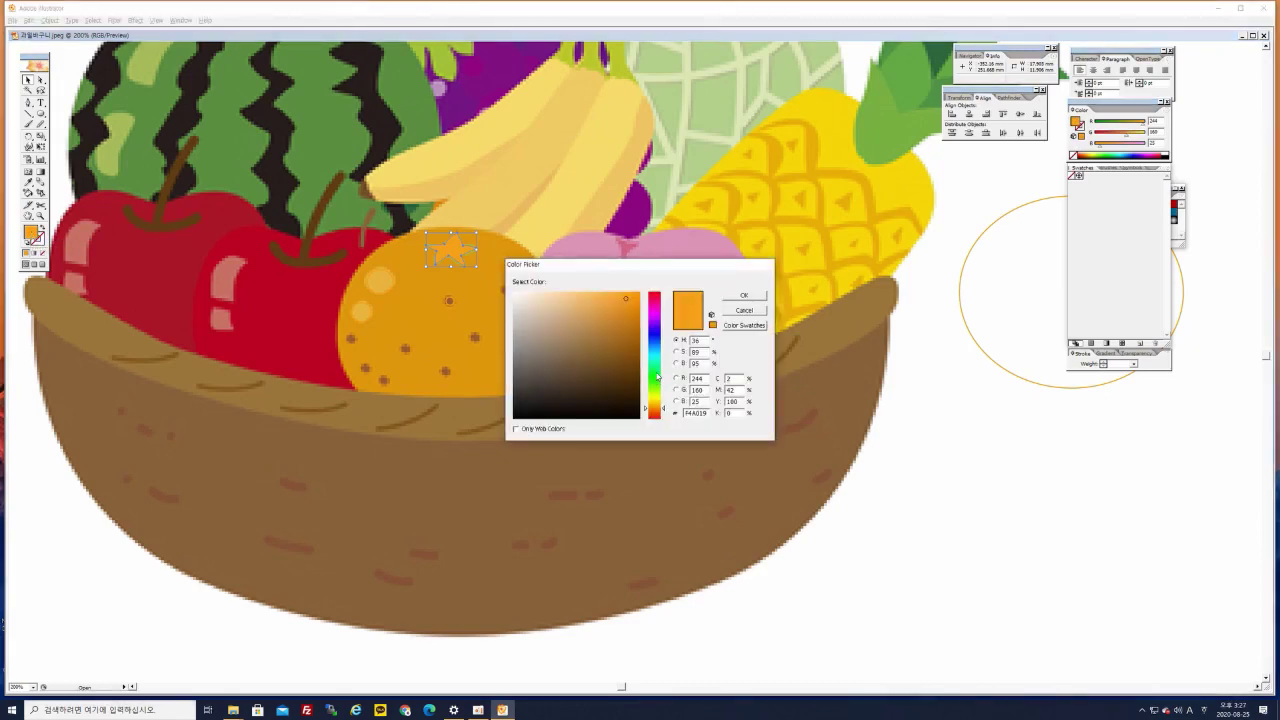
click(659, 386)
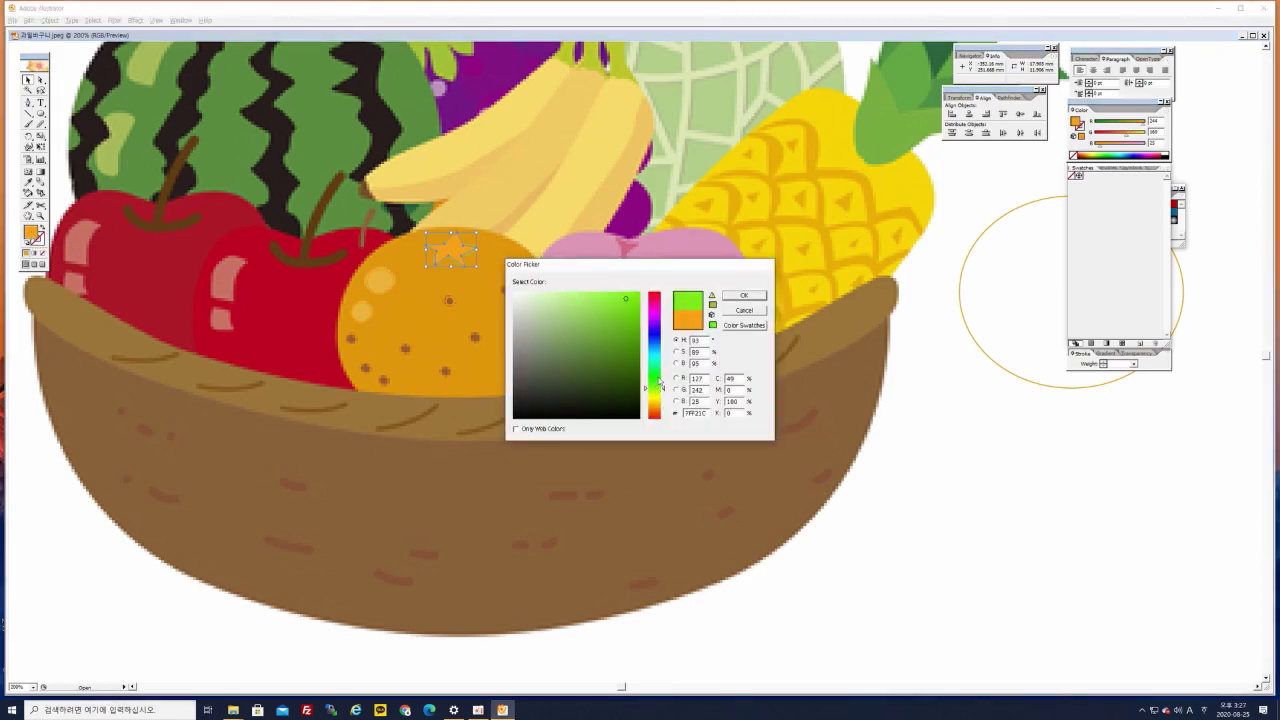
click(611, 322)
click(658, 384)
click(596, 321)
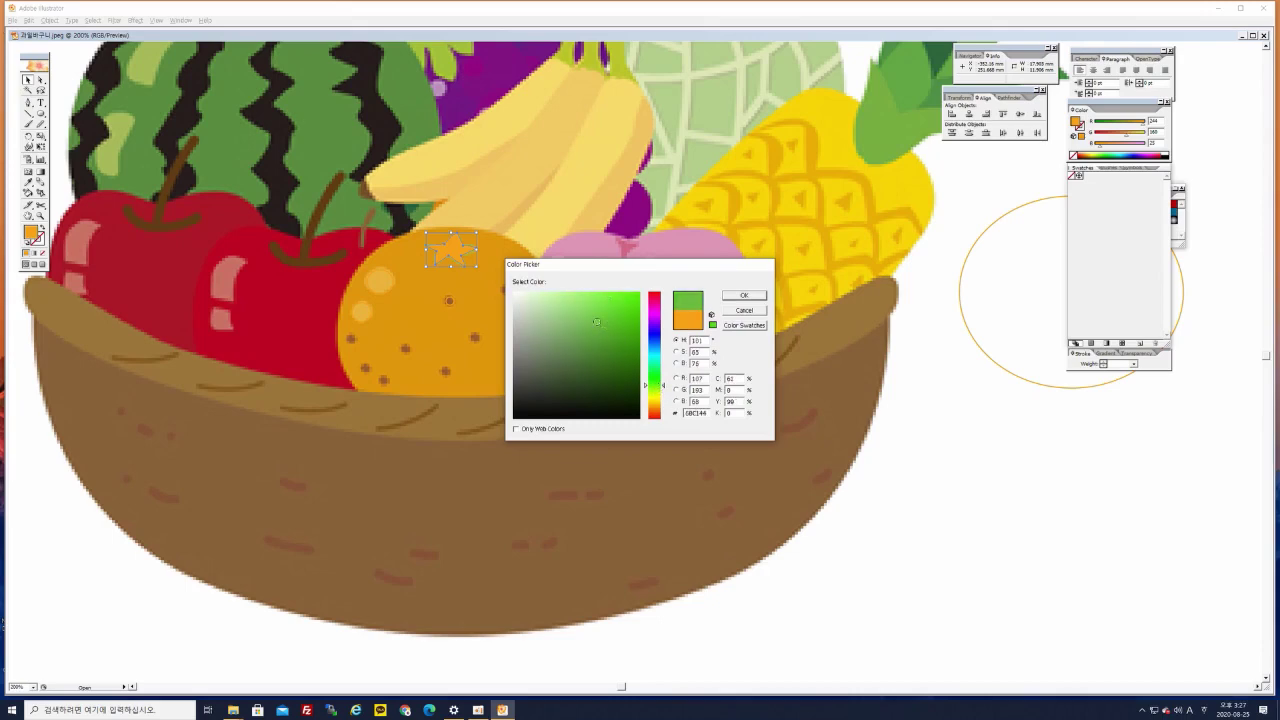
click(742, 297)
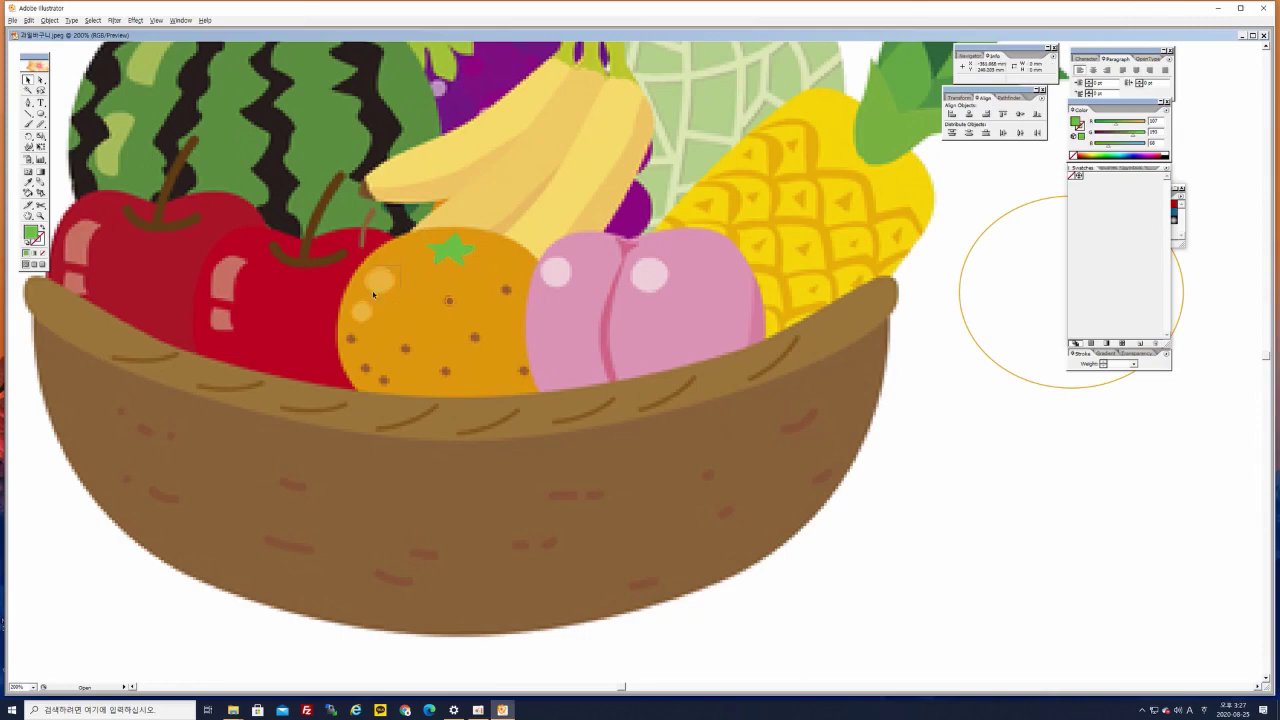
Select both highlight ellipses on the orange, swap their stroke to fill, and set the fill to pale orange (RGB 249, 211, 155)
click(356, 317)
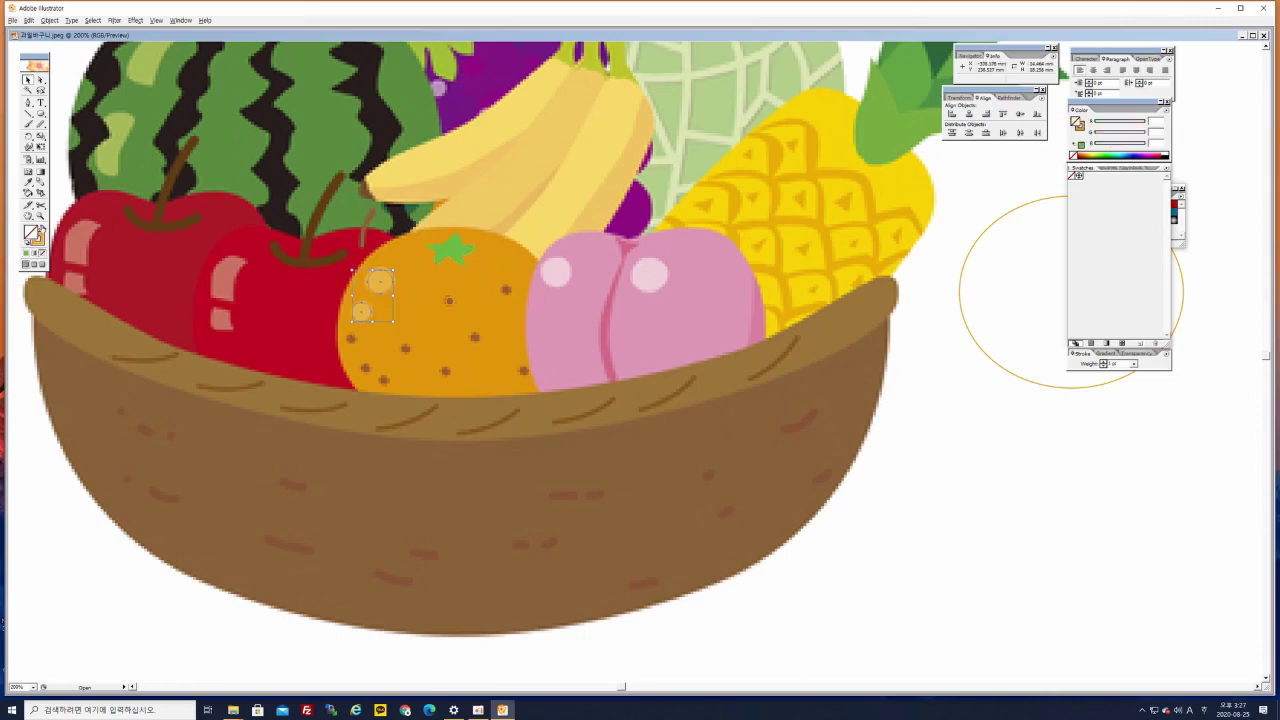
click(40, 229)
click(40, 229)
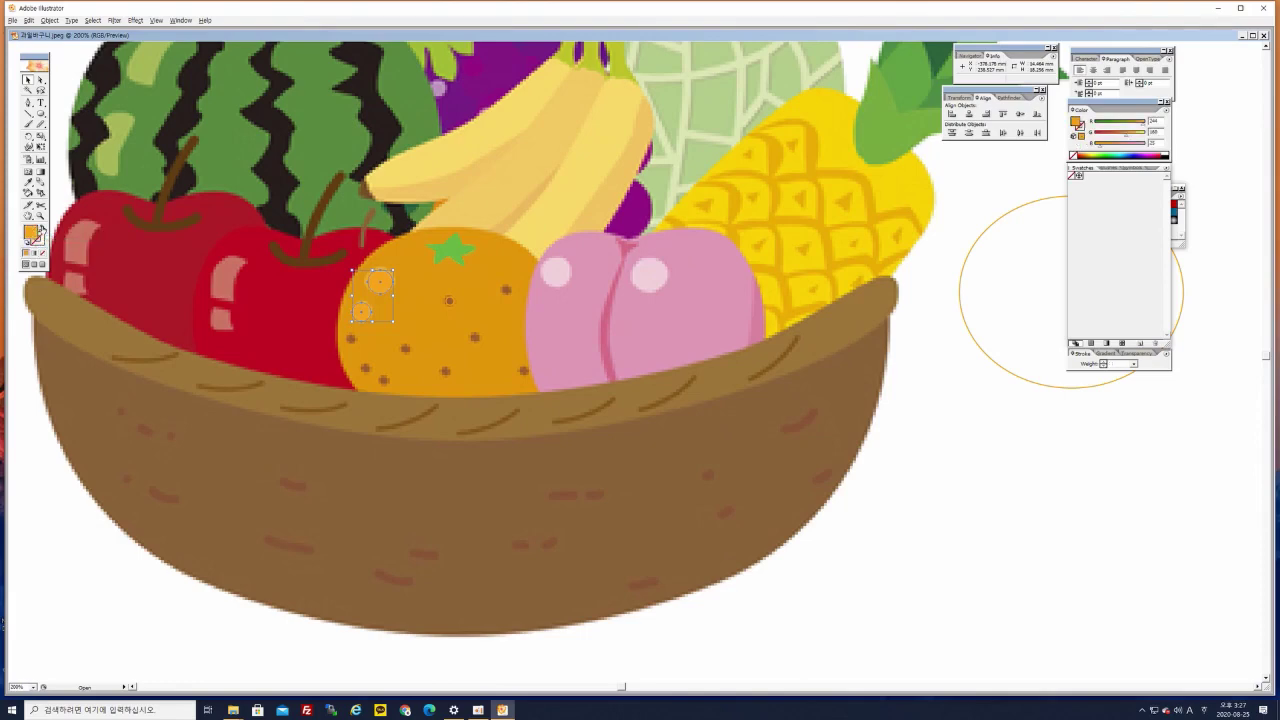
double_click(33, 233)
click(558, 298)
click(571, 295)
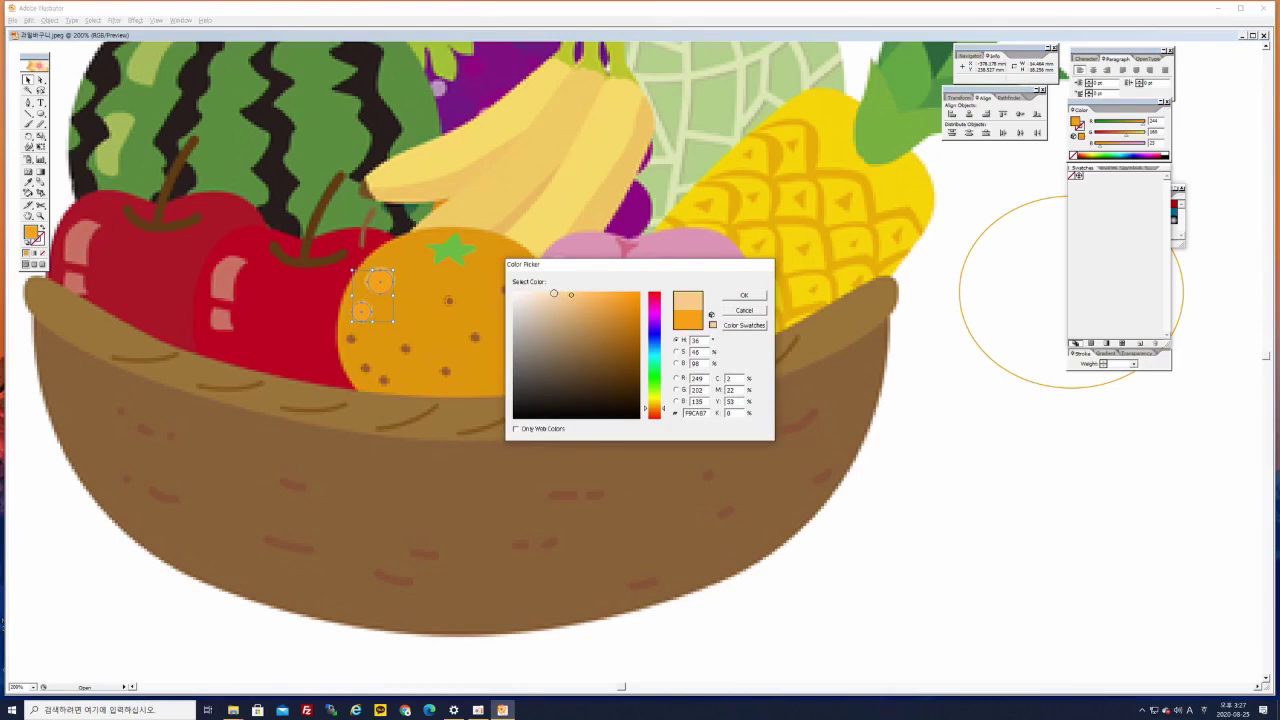
click(560, 295)
click(747, 297)
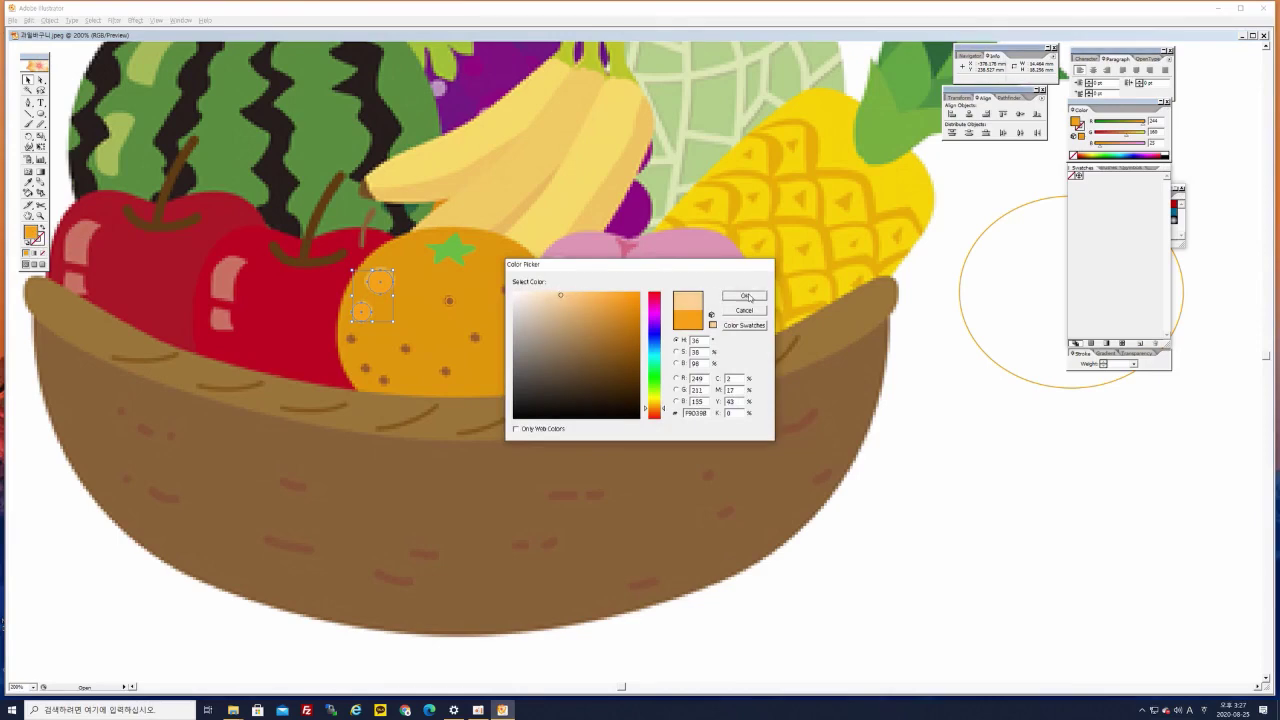
Select the small dot ellipse, swap its stroke to fill, and set the fill to brown (#8E6324)
drag(440, 291, 463, 310)
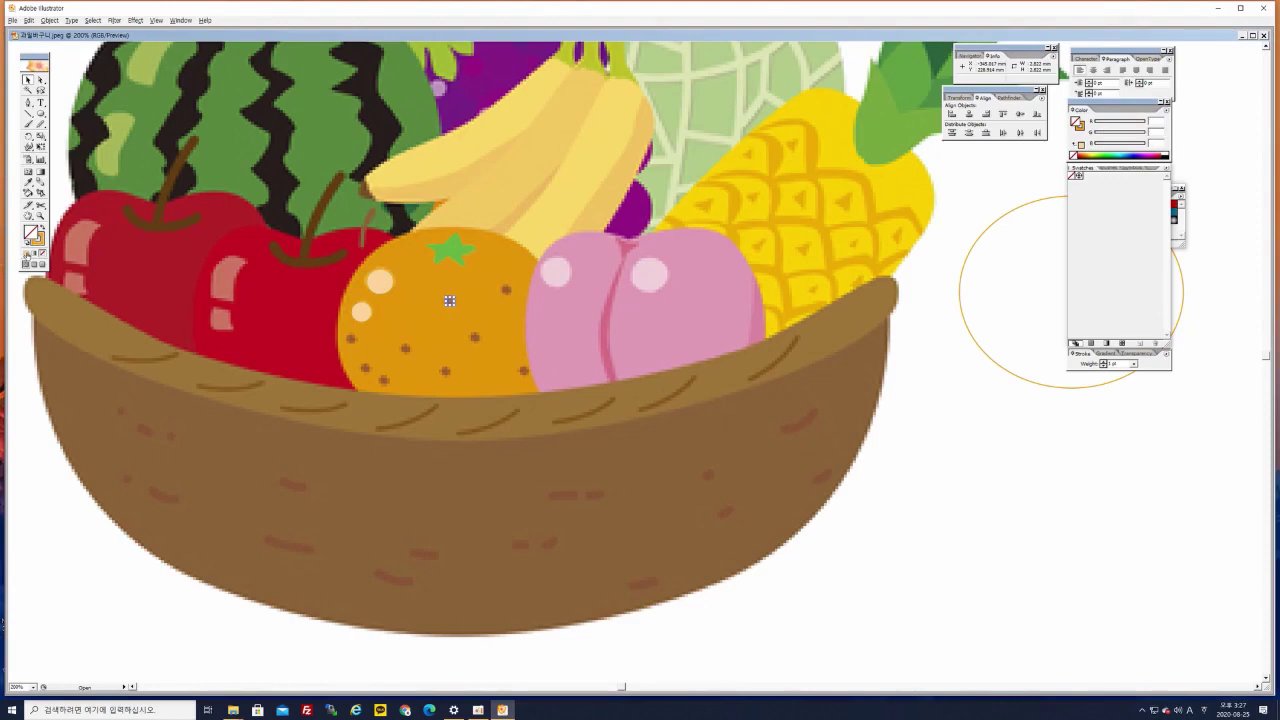
click(42, 228)
double_click(32, 233)
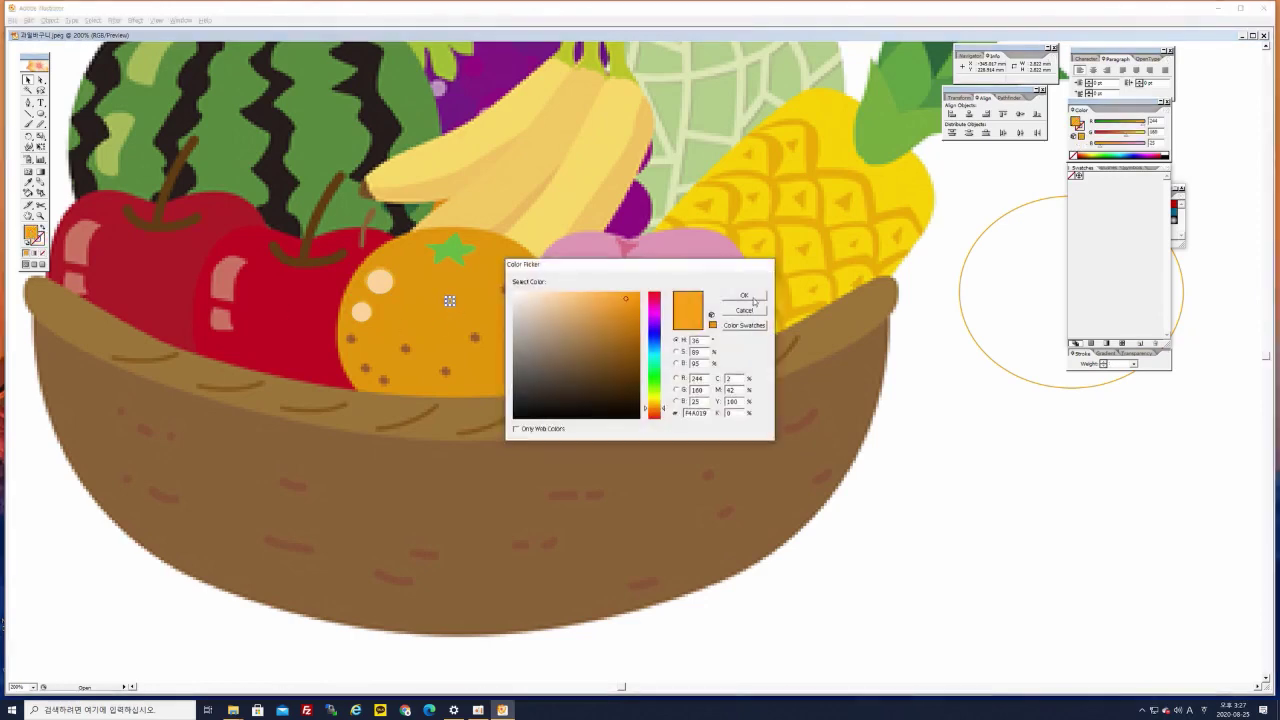
click(609, 347)
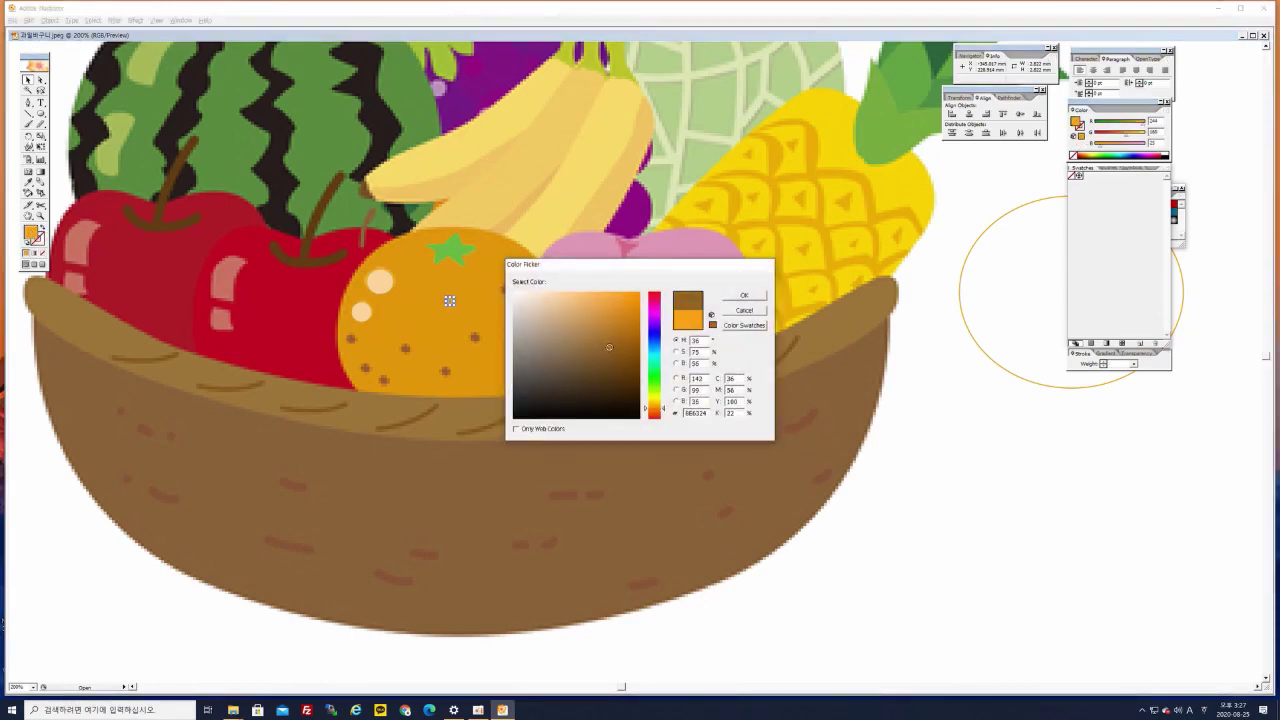
click(744, 296)
click(880, 441)
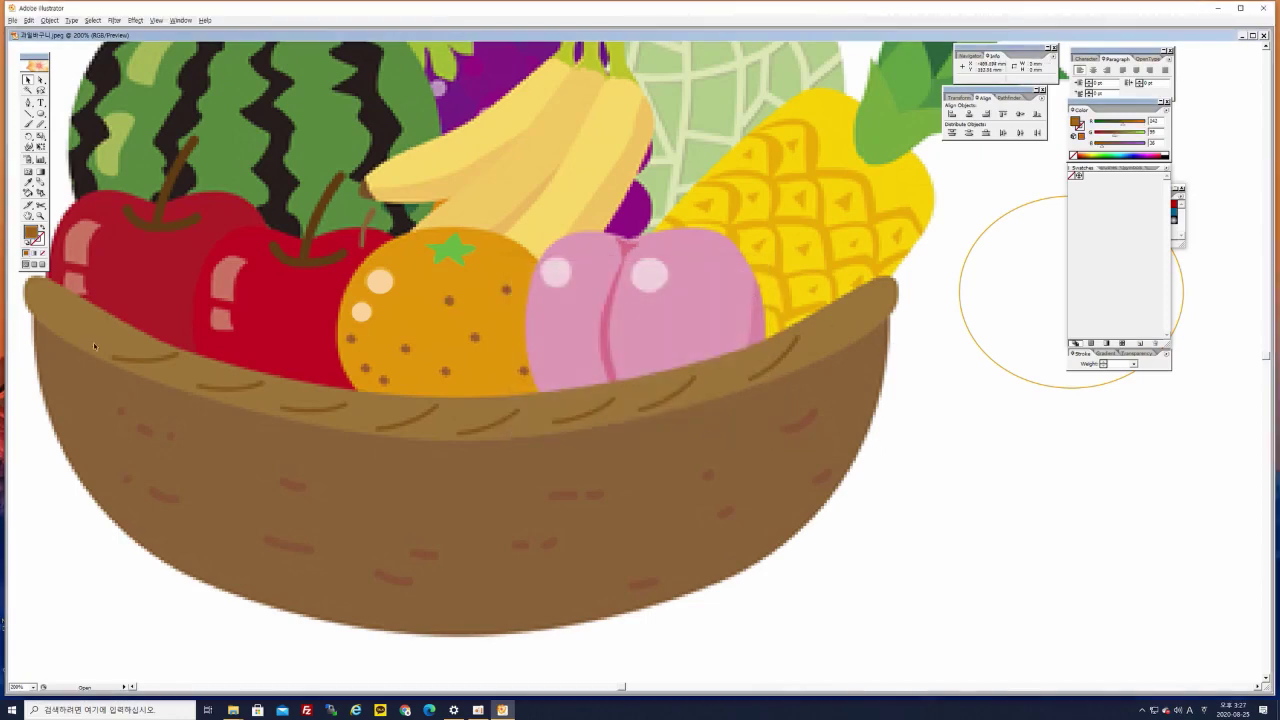
Turn the large ellipse's orange stroke into its fill and move it onto the basket directly below the traced orange
drag(693, 357, 504, 341)
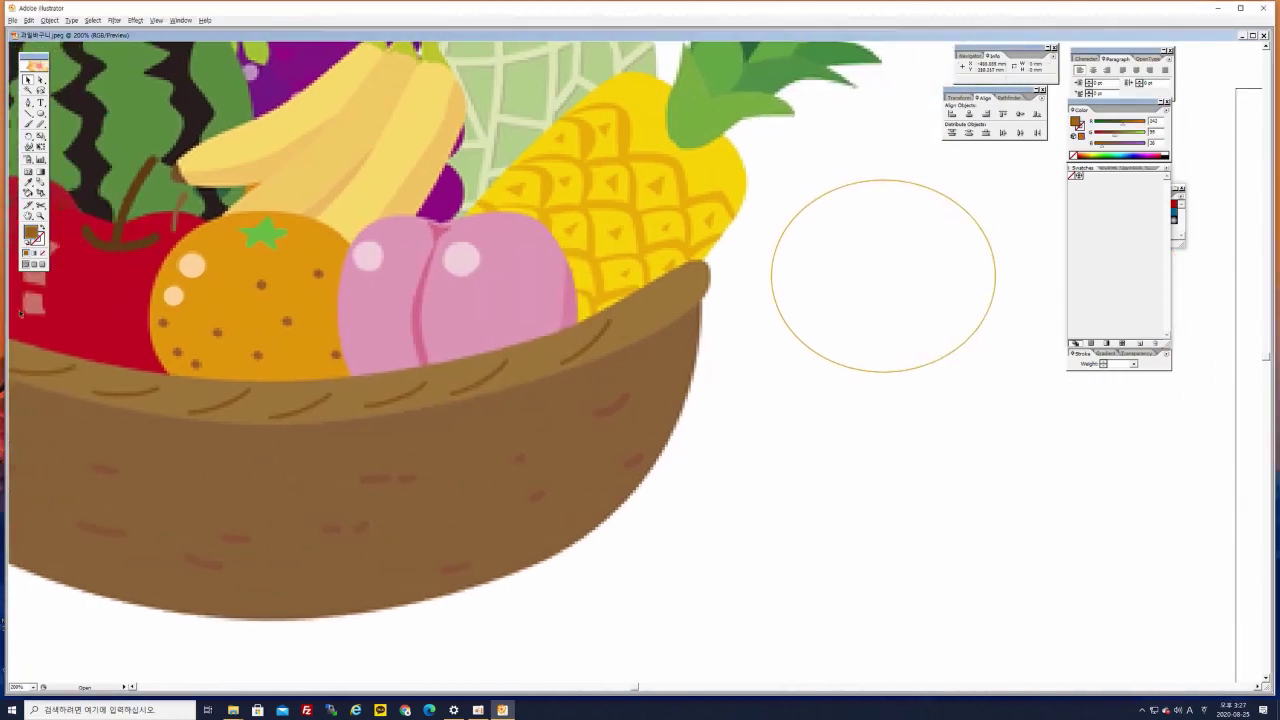
drag(876, 162, 920, 252)
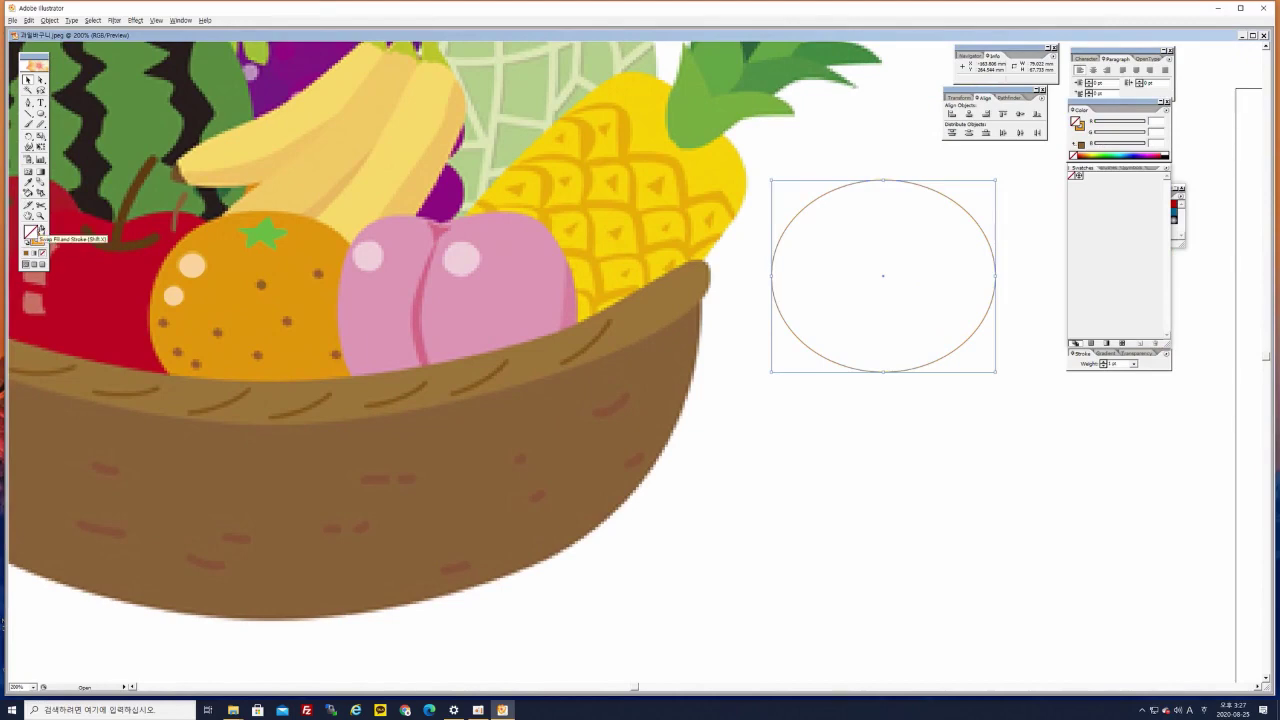
click(40, 229)
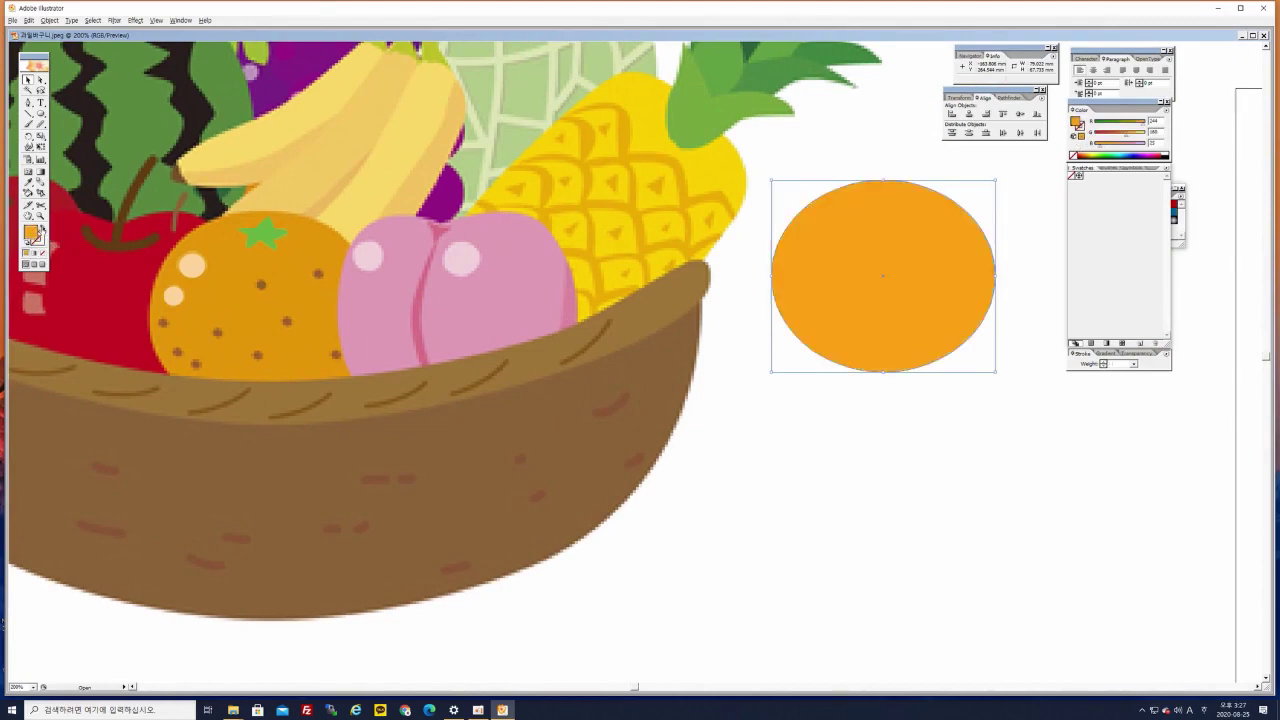
click(843, 491)
drag(896, 229, 276, 427)
drag(440, 406, 543, 348)
click(302, 186)
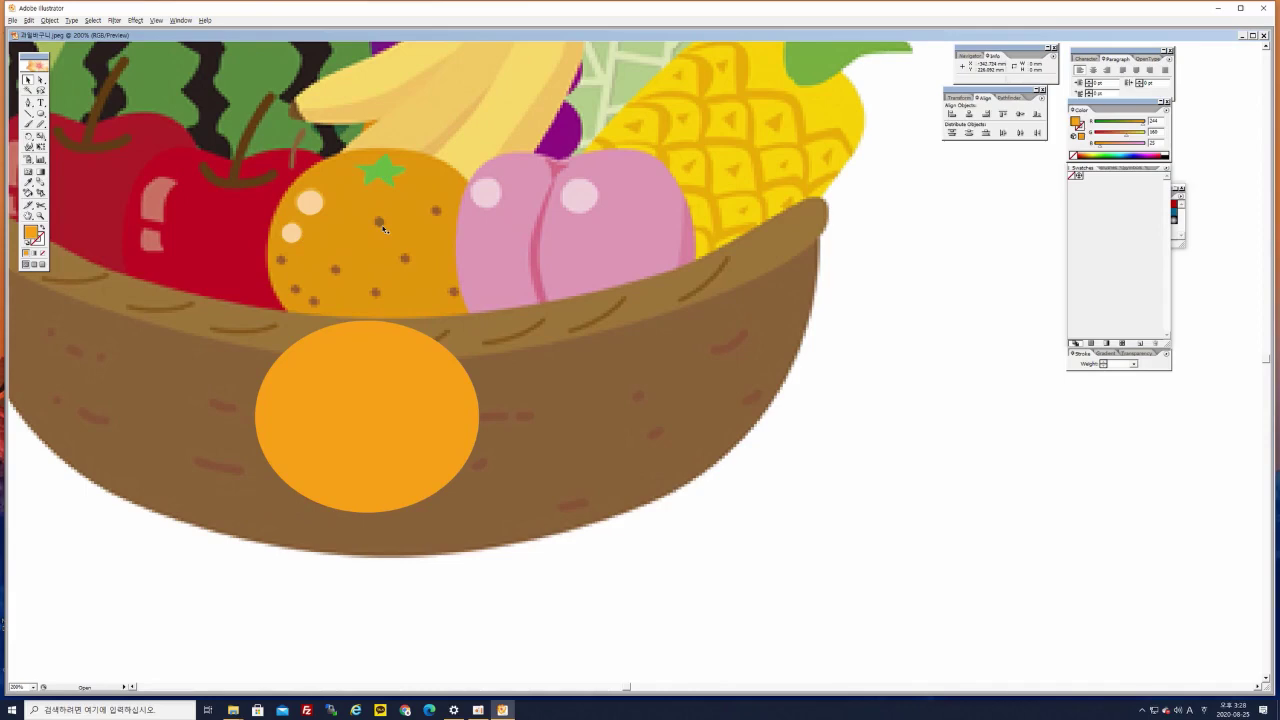
Select the leaf, both highlights and the brown dot together and move them onto the orange ellipse
drag(226, 118, 474, 288)
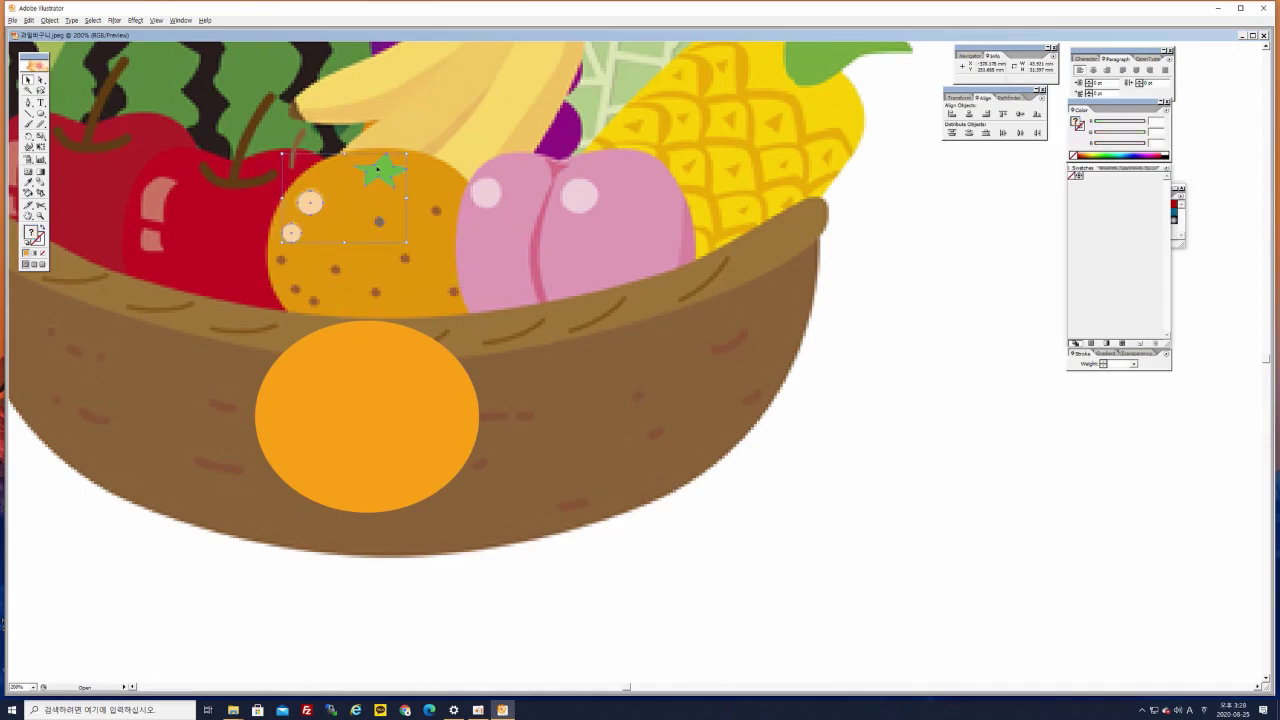
drag(384, 168, 372, 345)
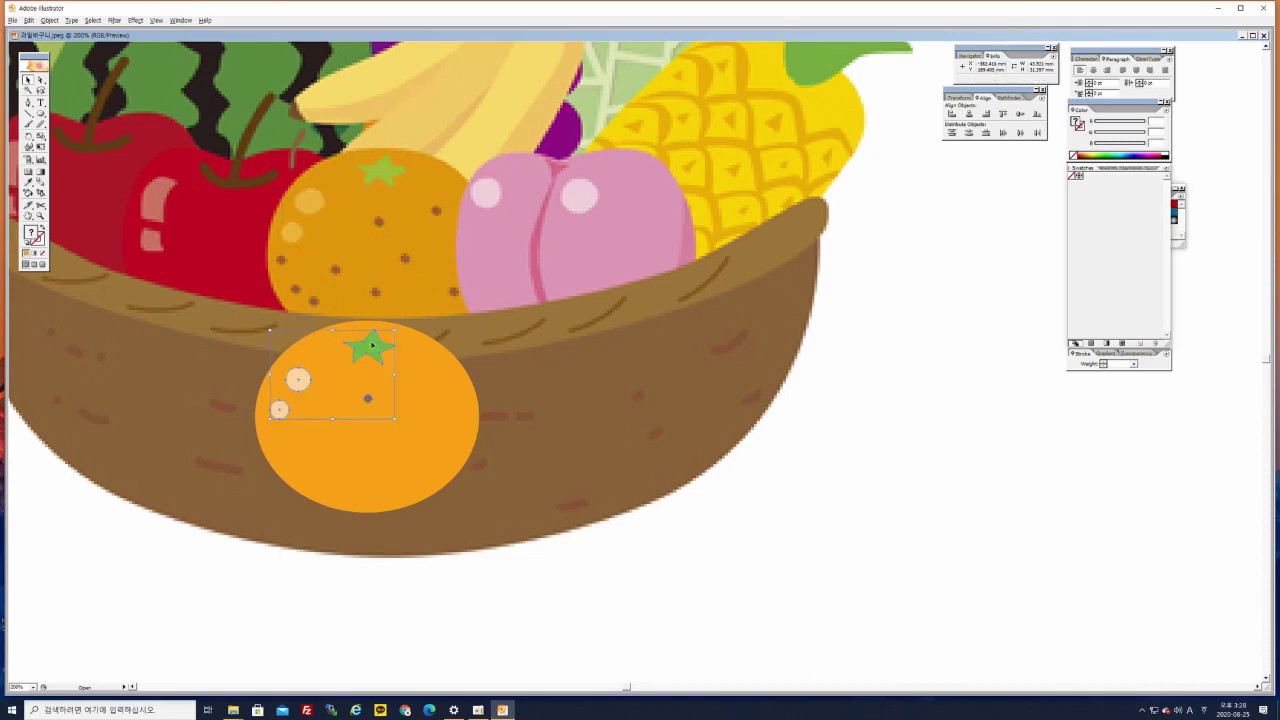
click(575, 375)
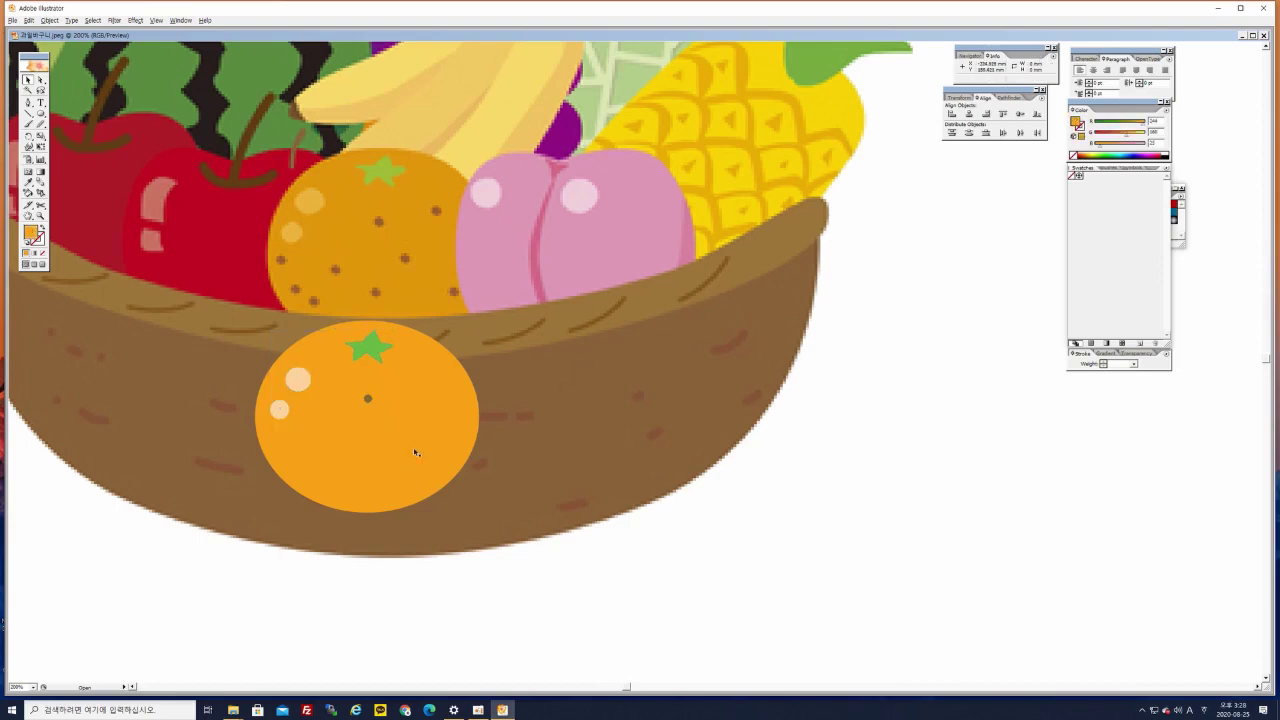
Duplicate the brown dot and scatter the copies over the orange for ten dots in total, matching the reference
click(368, 398)
drag(433, 376, 447, 450)
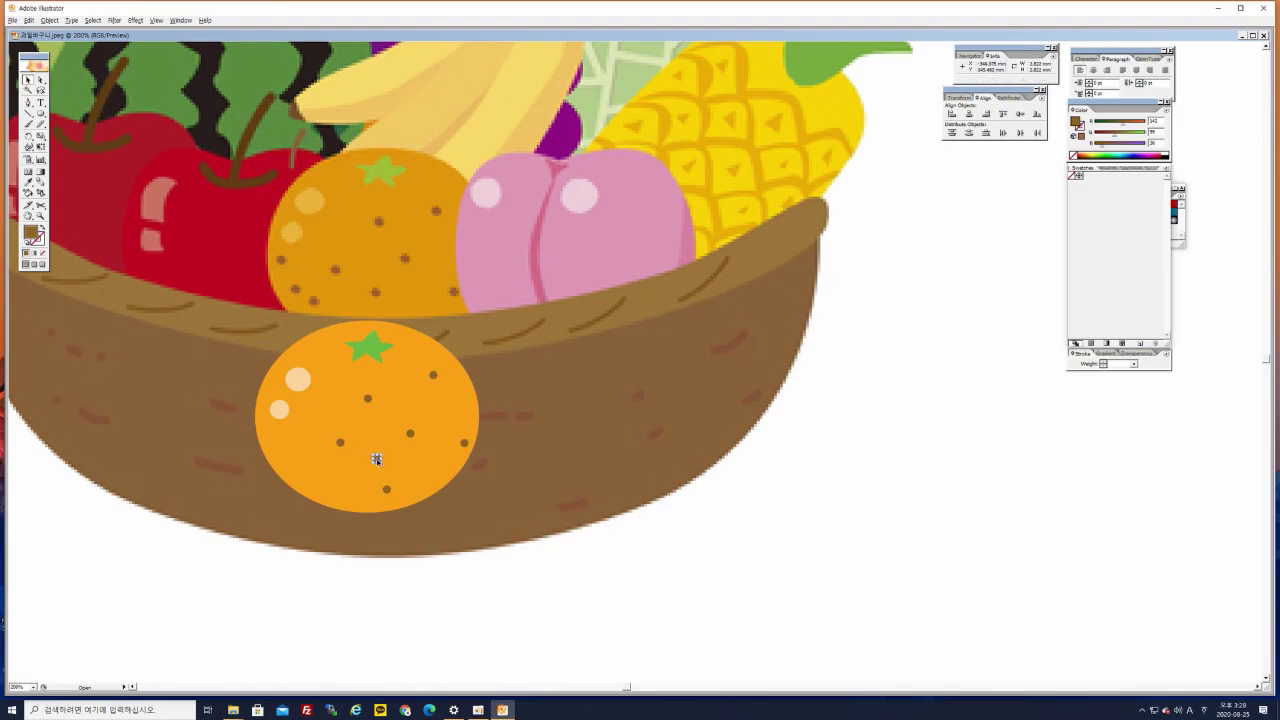
drag(323, 488, 306, 465)
Group all parts of the finished orange and move it to the empty area beside the pineapple, outside the basket
drag(220, 286, 516, 534)
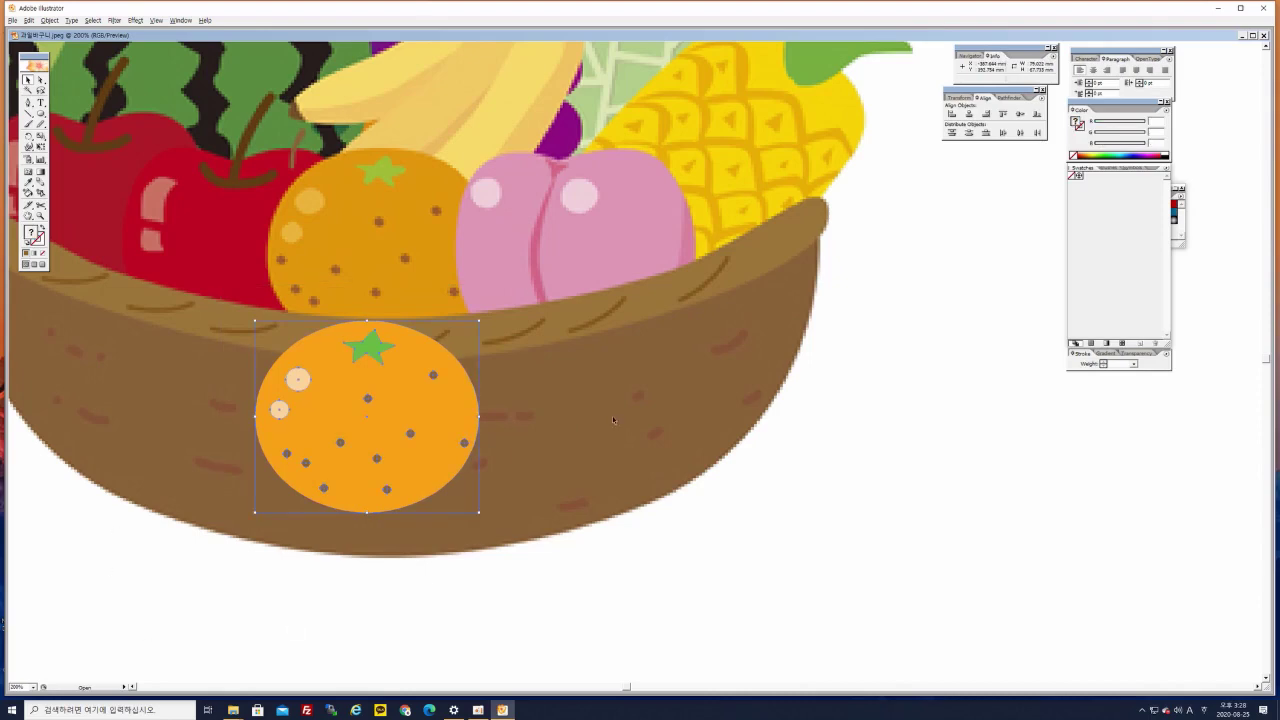
click(578, 413)
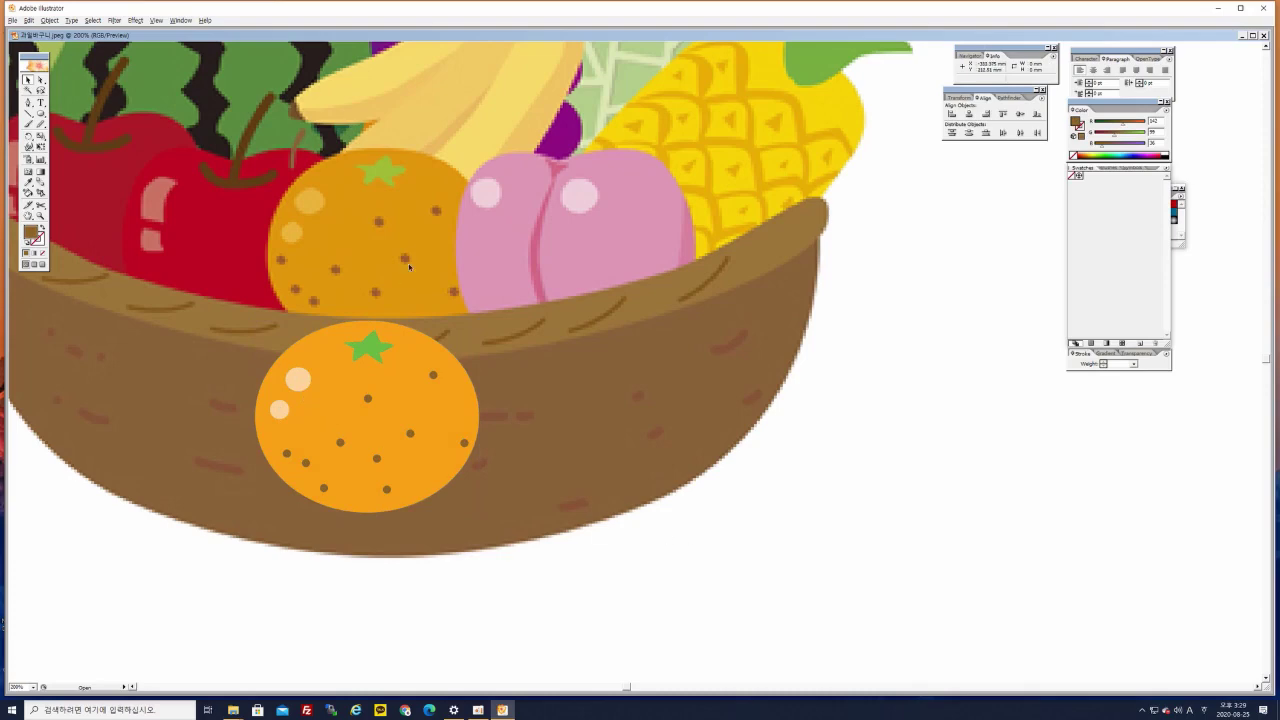
drag(408, 267, 489, 351)
drag(479, 476, 905, 270)
click(395, 416)
drag(396, 363, 793, 404)
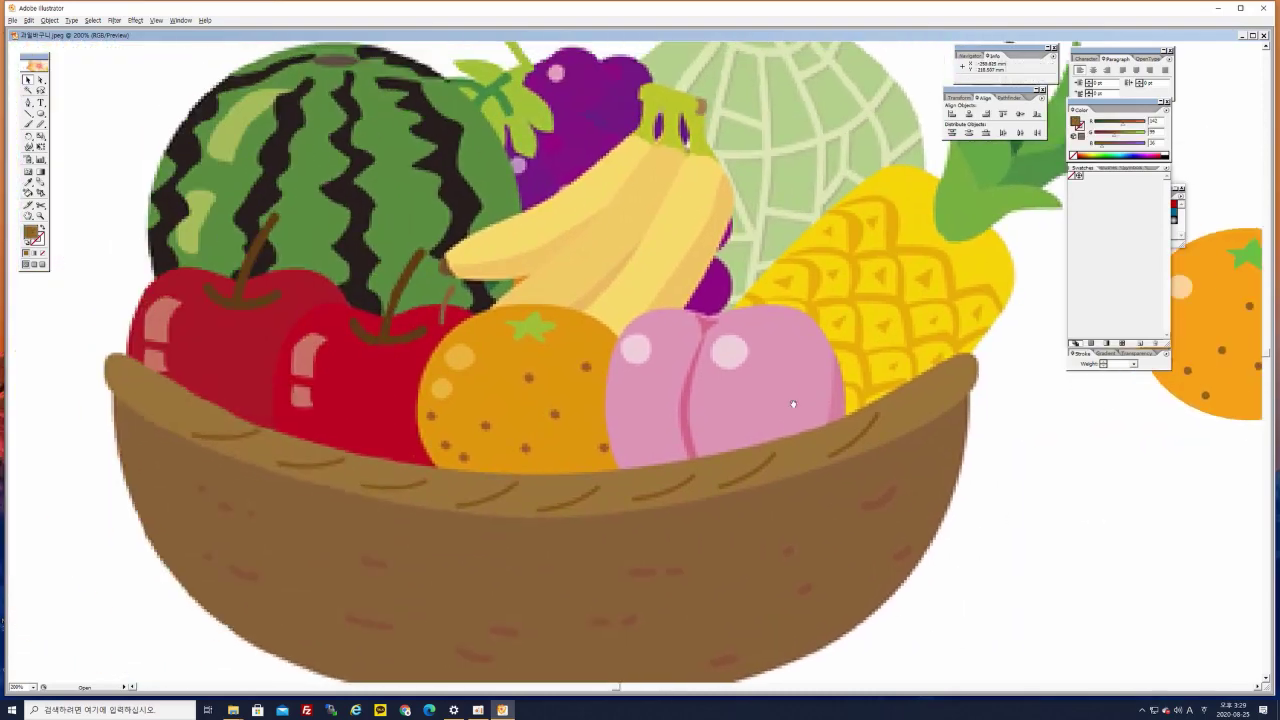
Start a Pen path with no fill and a brown stroke along the front red apple's upper contour, down over its right shoulder
drag(462, 396, 434, 350)
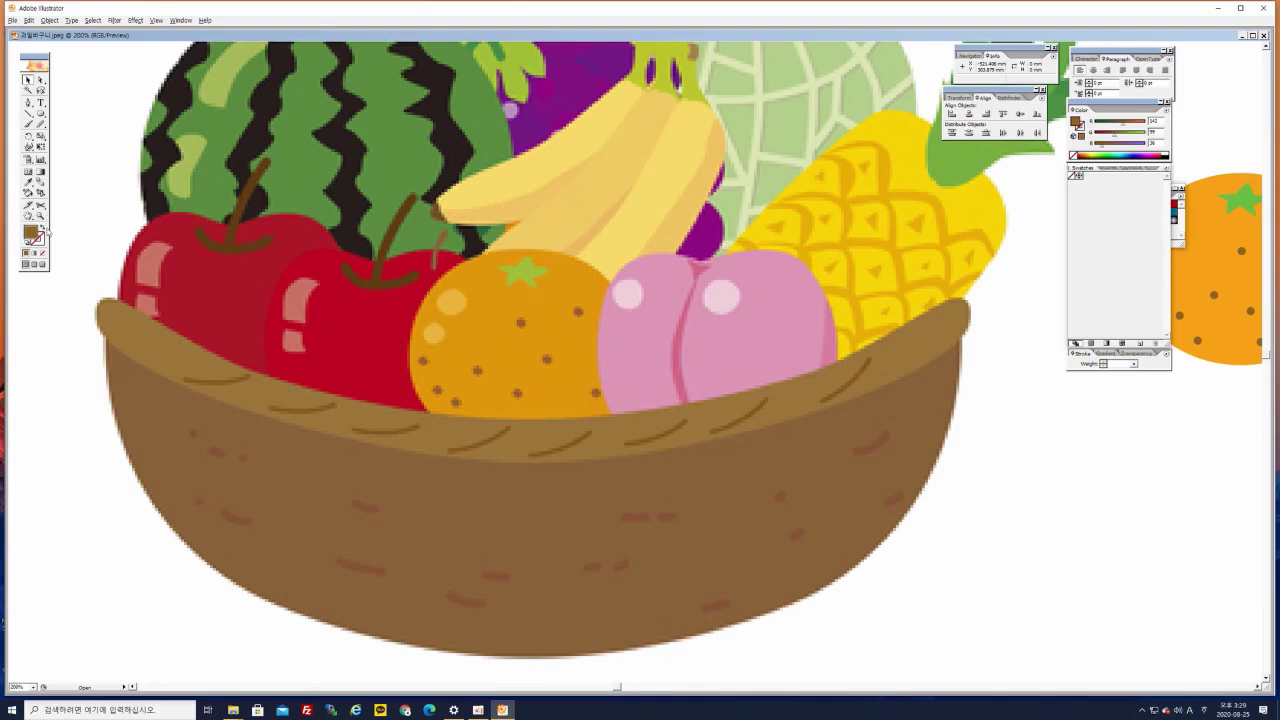
click(40, 229)
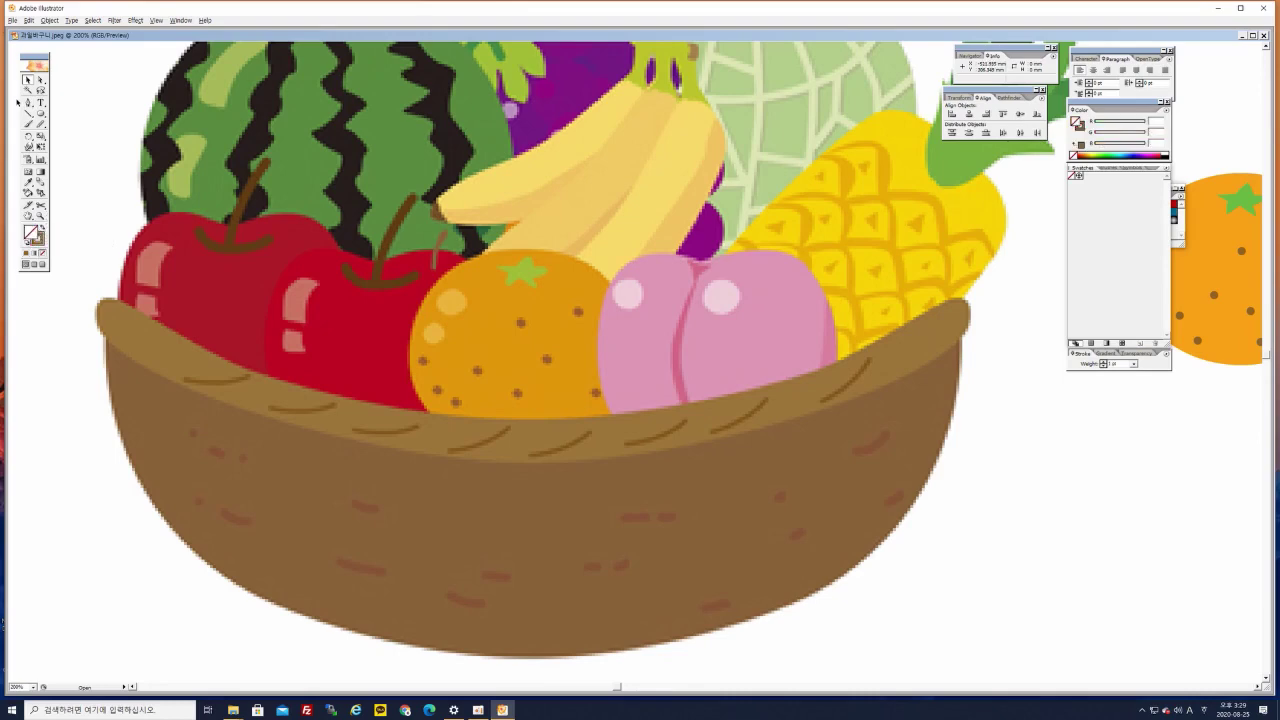
click(40, 229)
click(29, 102)
key(ctrl+=)
key(ctrl+=)
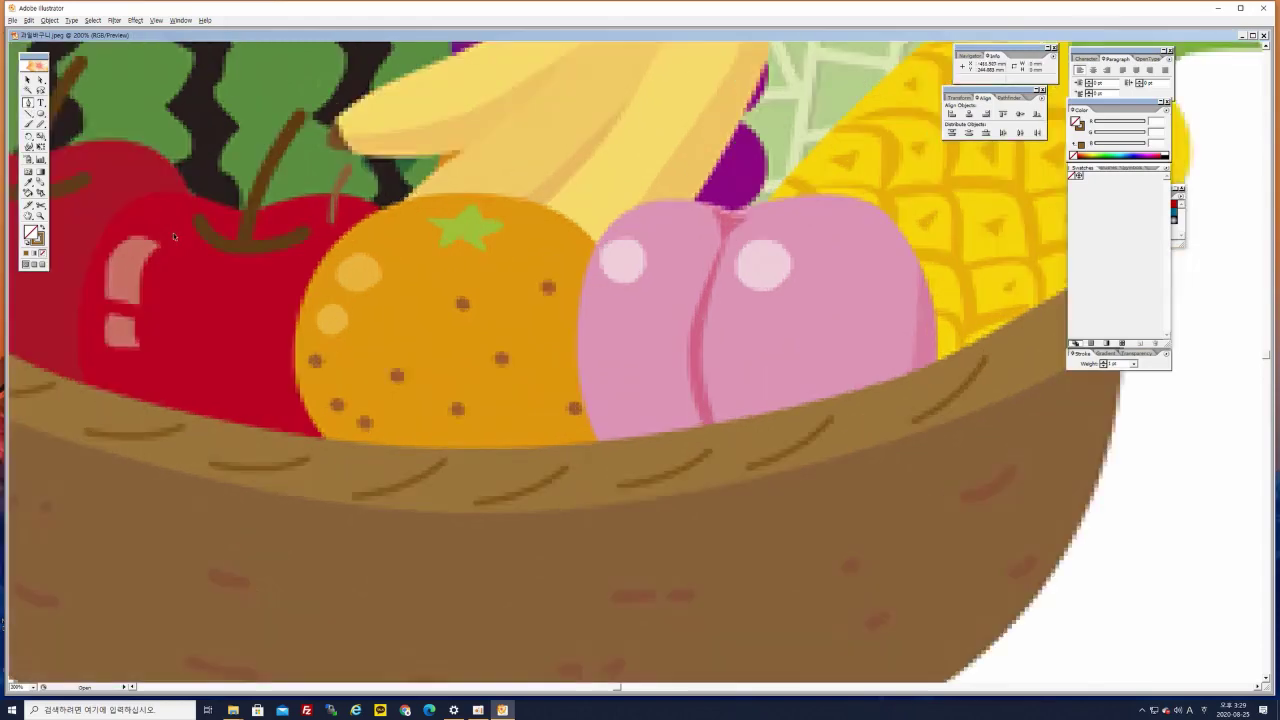
drag(244, 257, 555, 311)
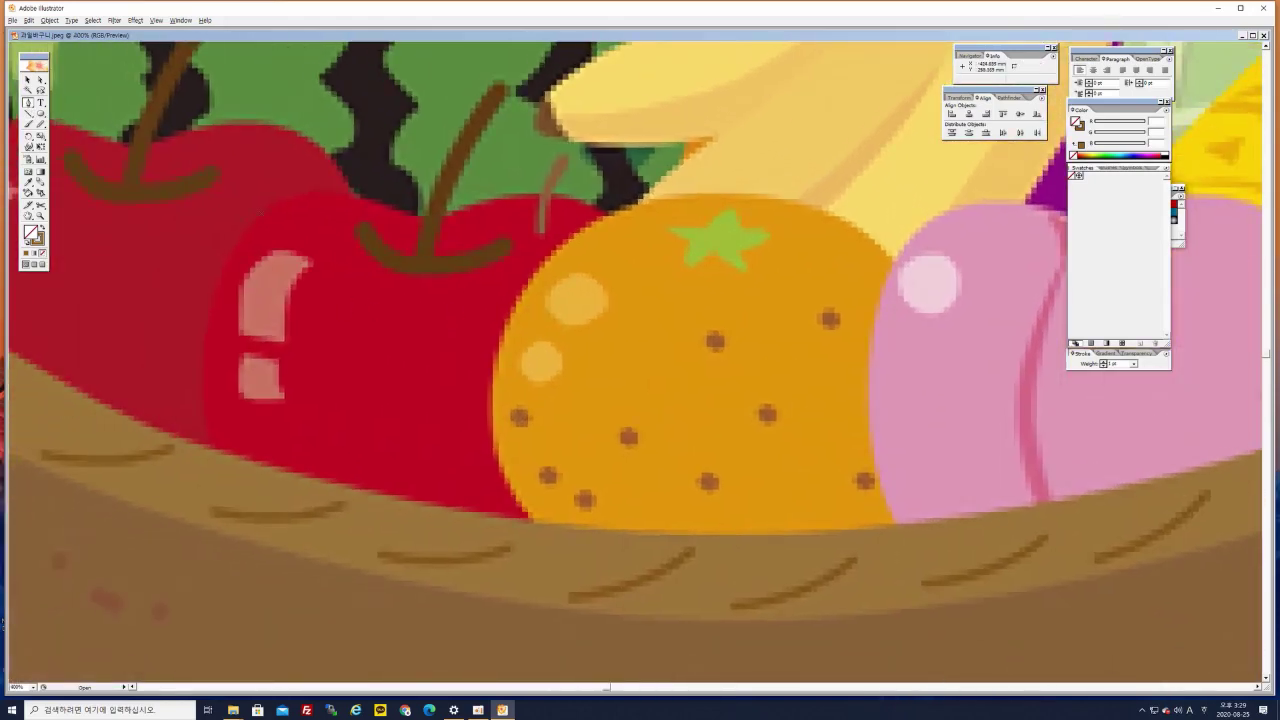
click(258, 212)
drag(410, 215, 425, 247)
click(414, 219)
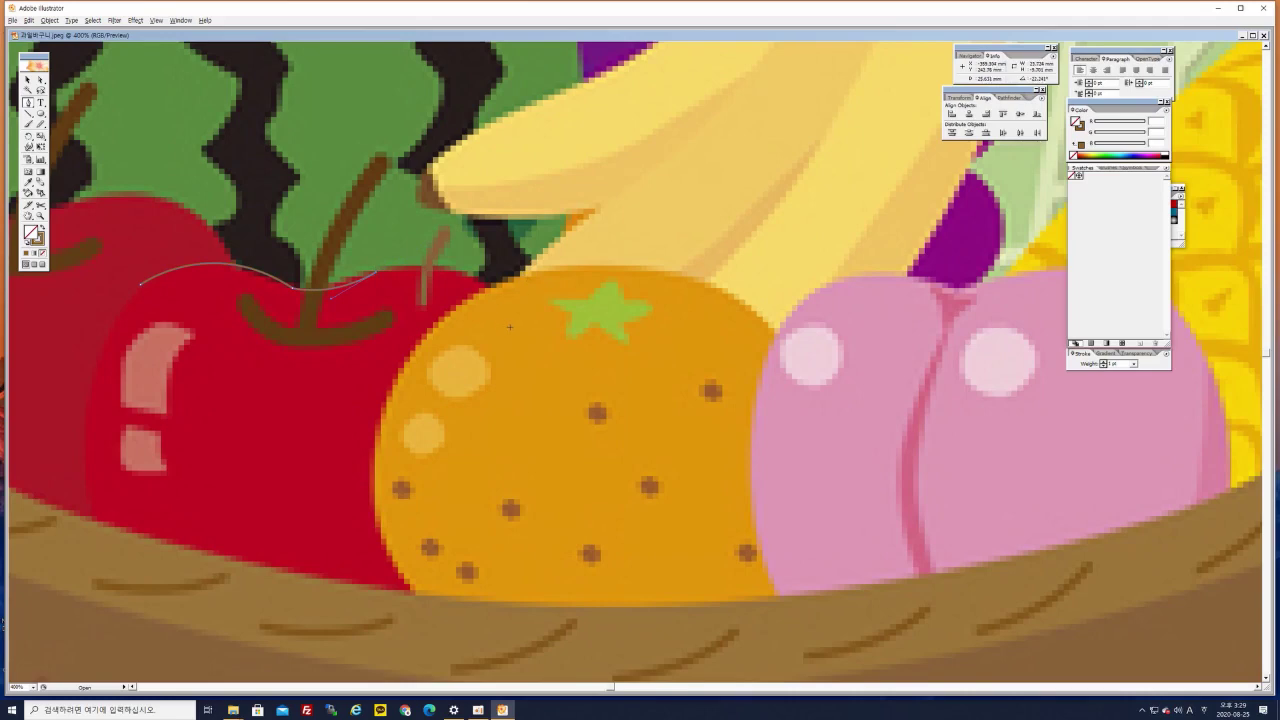
drag(512, 332, 547, 402)
click(510, 325)
Continue the Pen path around the apple's hidden right side, underside and left edge, and close it at the starting point
drag(526, 446, 603, 337)
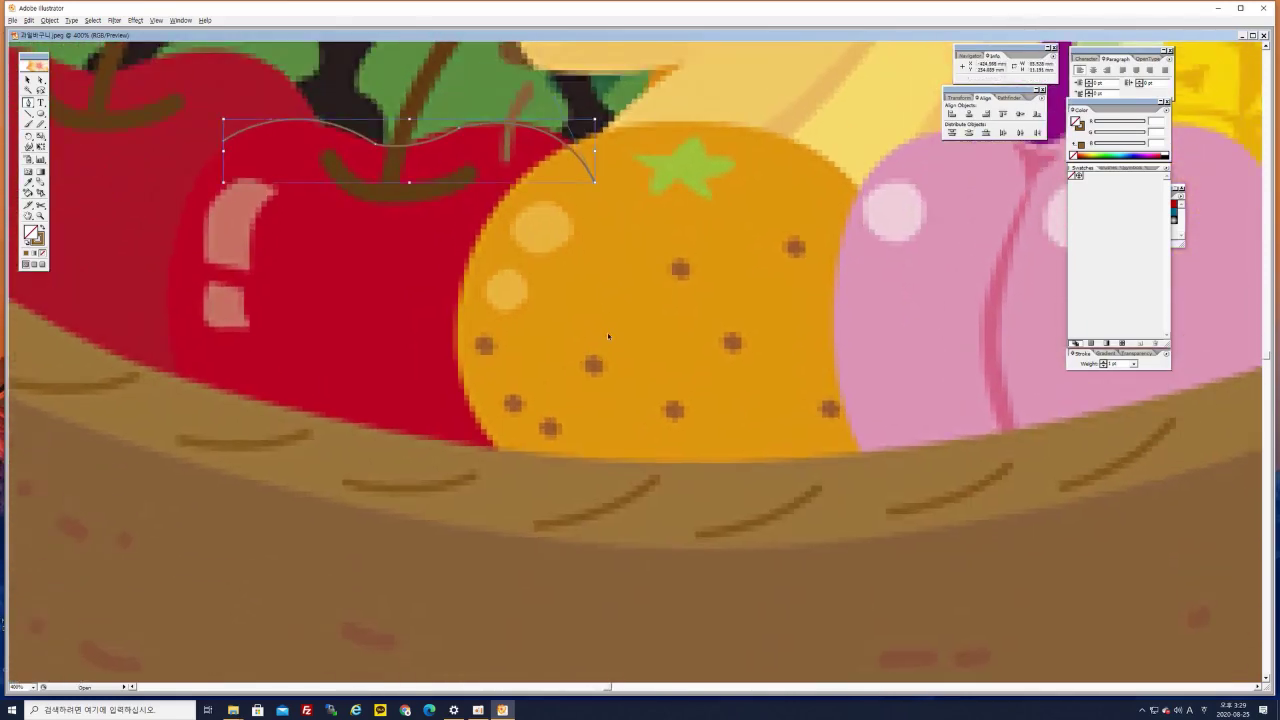
key(ctrl+minus)
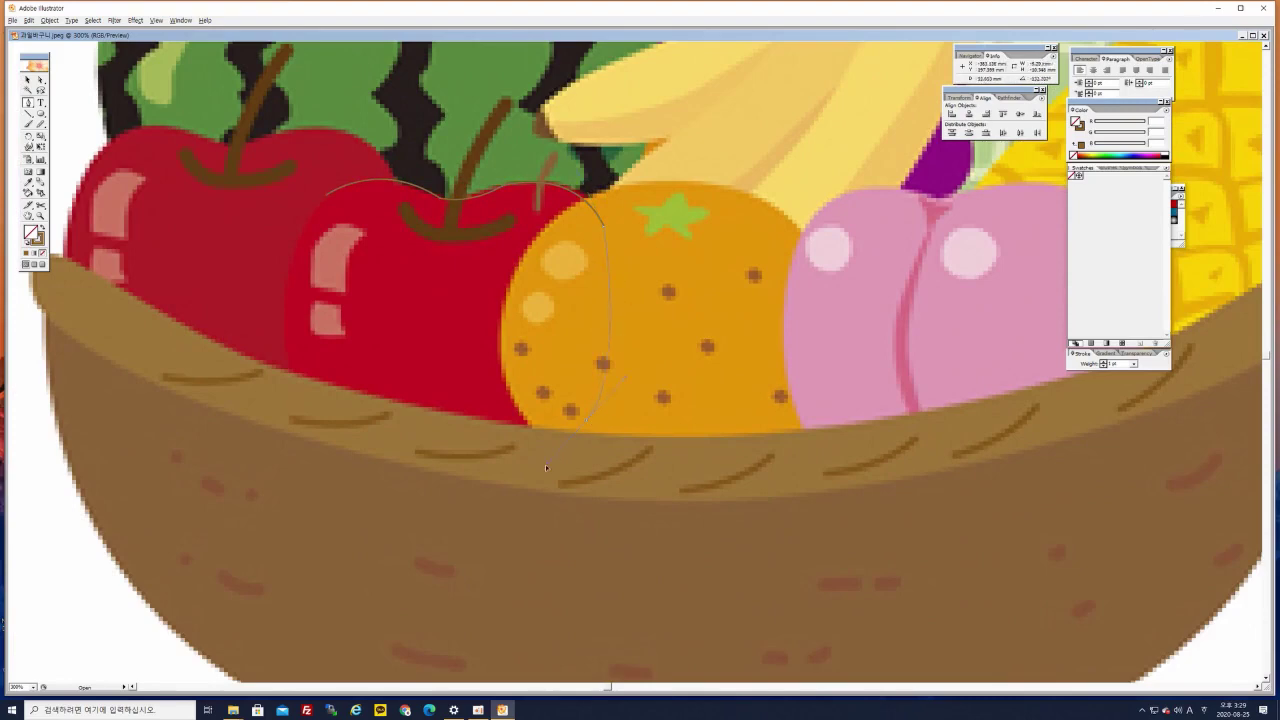
drag(531, 512, 522, 532)
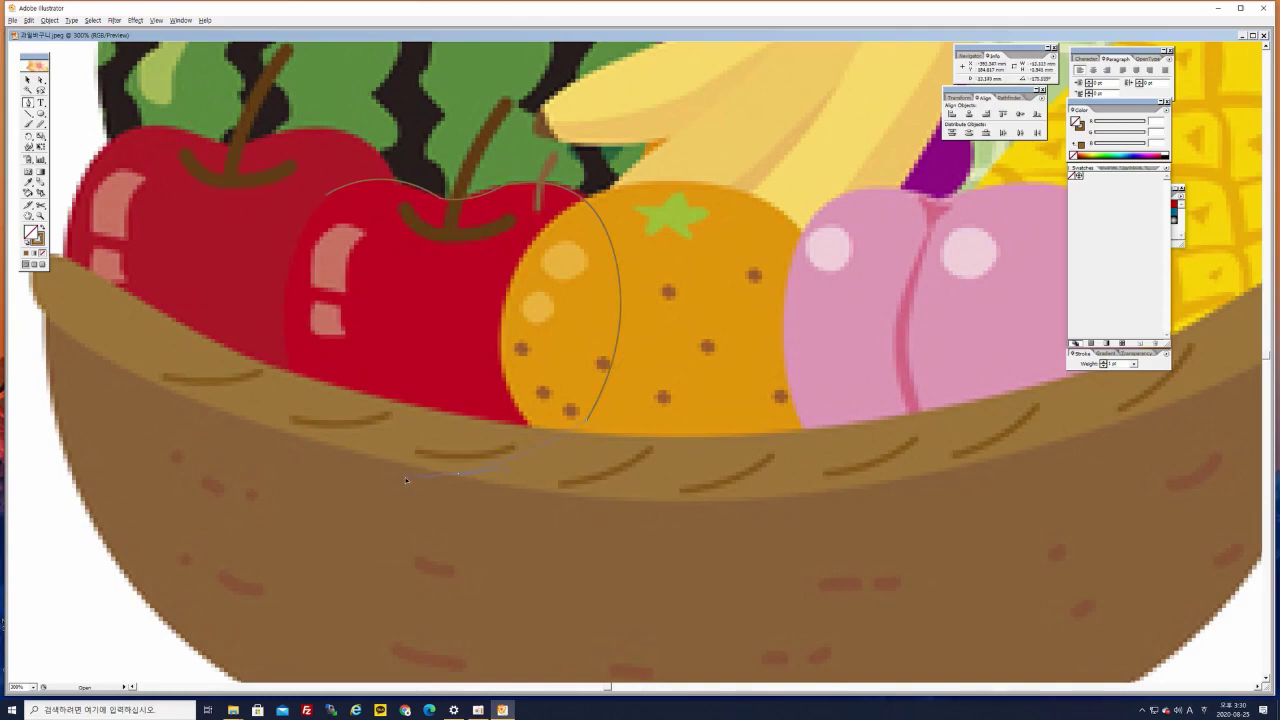
drag(388, 475, 389, 474)
click(459, 476)
drag(261, 296, 237, 230)
drag(238, 228, 288, 360)
drag(325, 196, 386, 127)
drag(266, 263, 253, 264)
Smooth the sharp corner on the lower right side of the apple outline with the Smooth tool
click(28, 80)
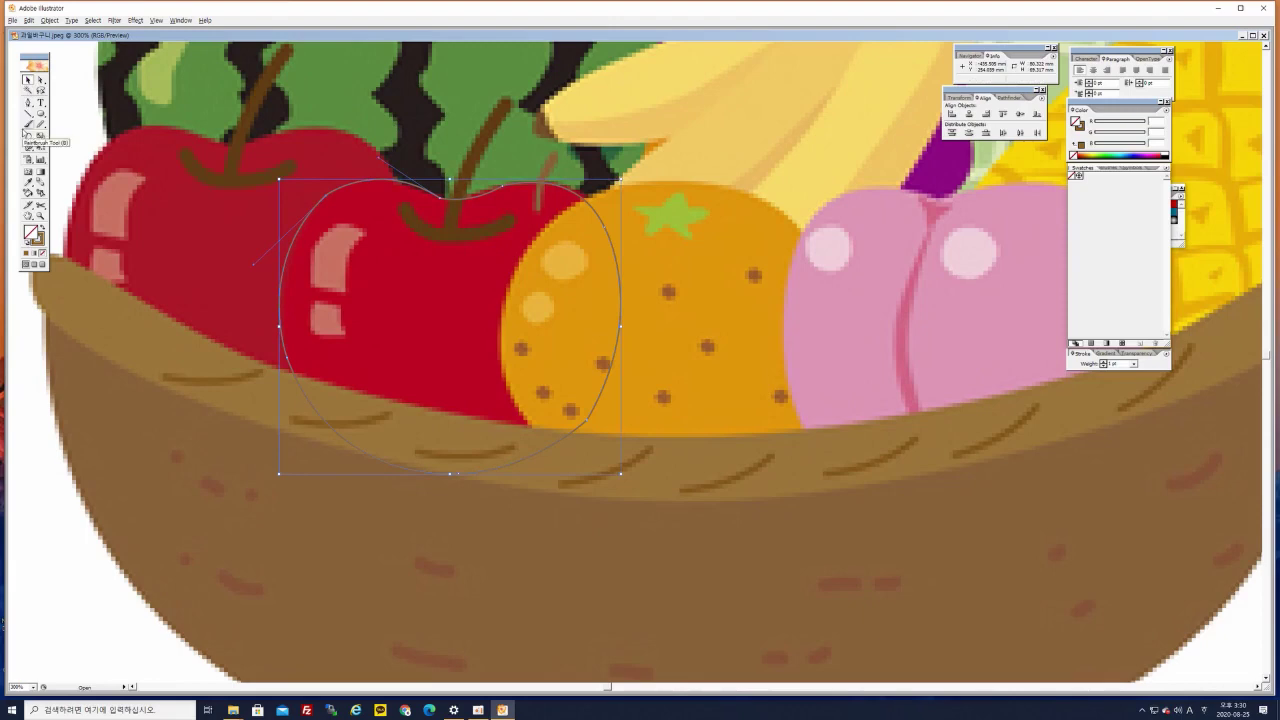
key(ctrl+plus)
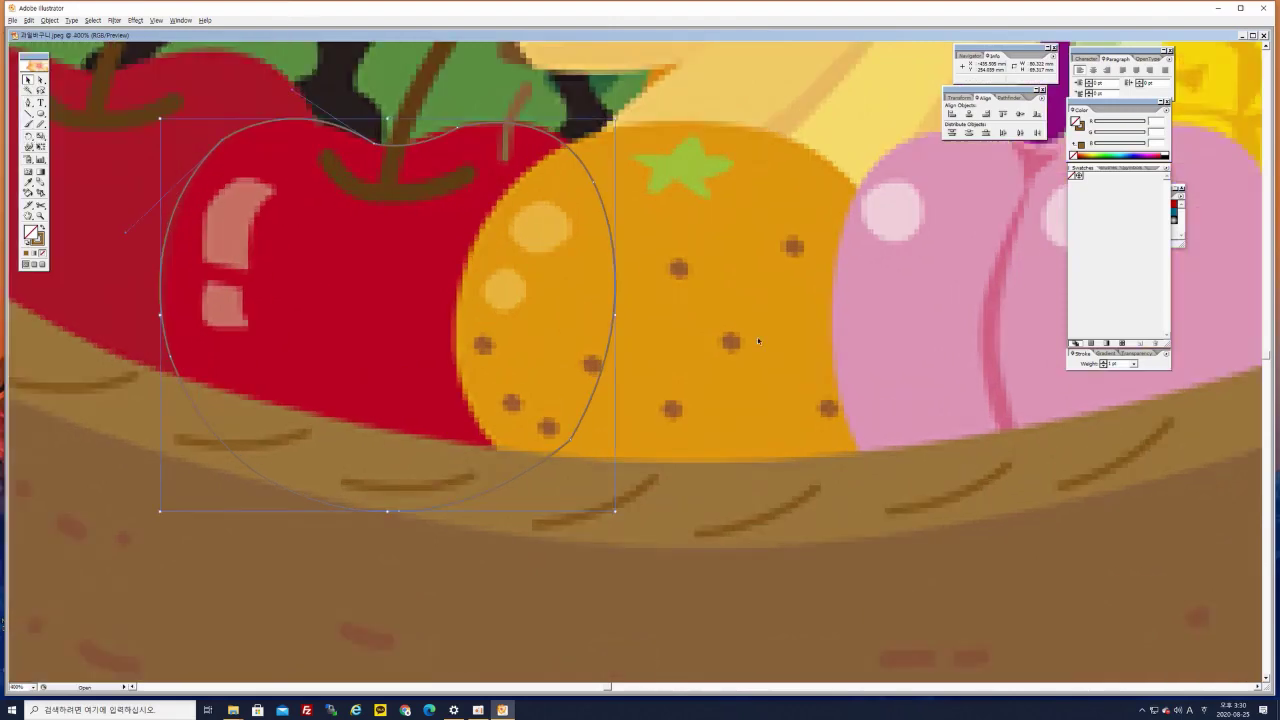
click(41, 124)
click(51, 126)
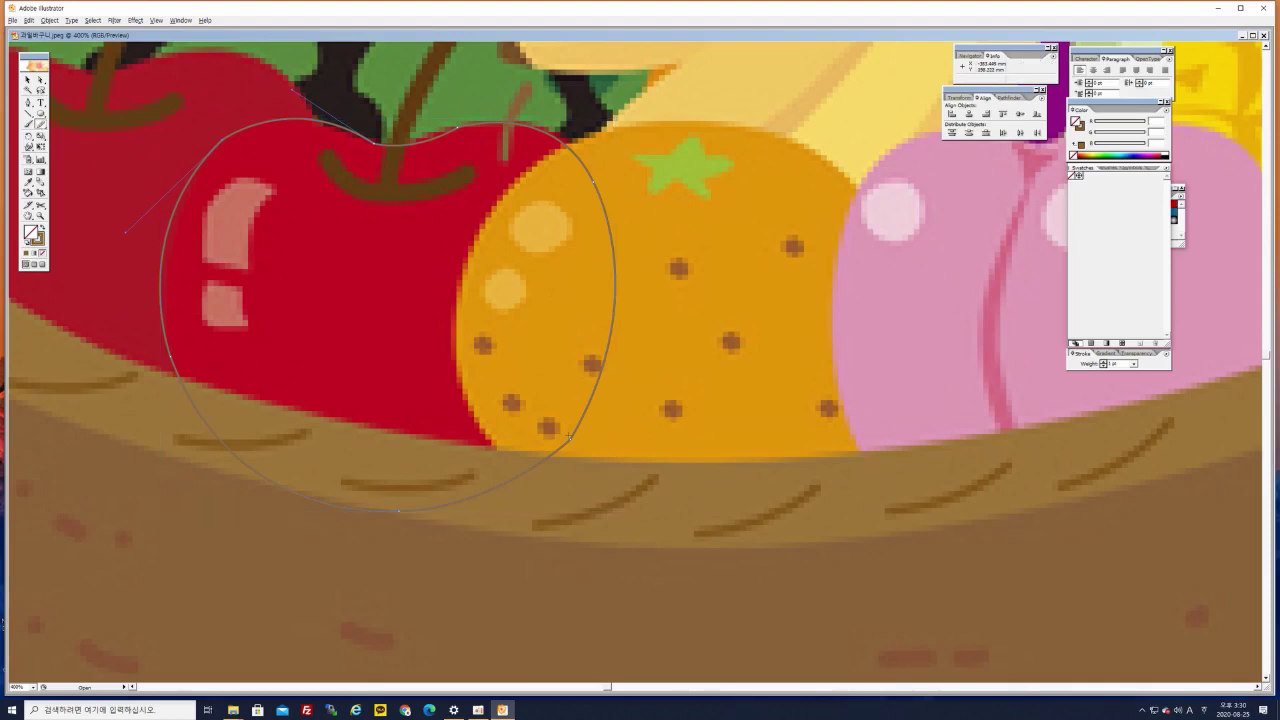
drag(599, 368, 560, 450)
click(41, 80)
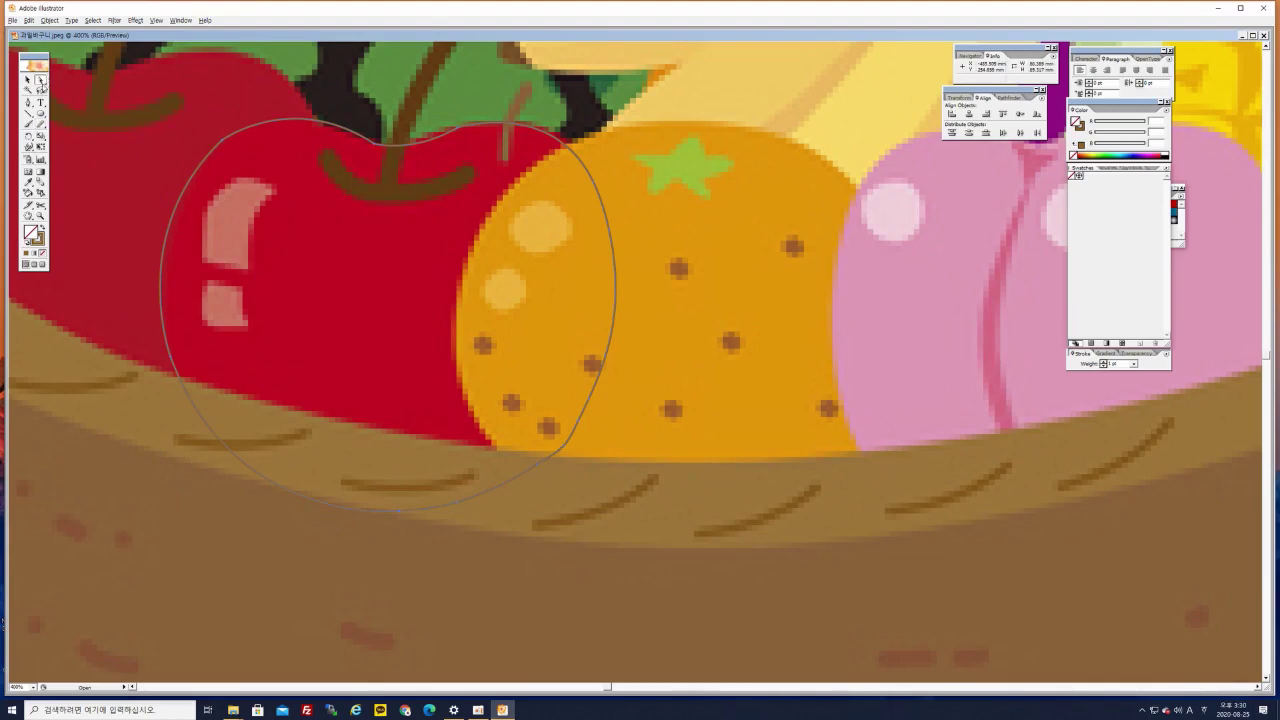
Nudge the anchor point on the lower right side of the apple outline slightly to refine its curve
click(562, 449)
drag(563, 451, 561, 446)
click(594, 440)
Move the finished apple outline out of the basket to the empty area at its lower left
click(29, 80)
key(ctrl+minus)
key(ctrl+minus)
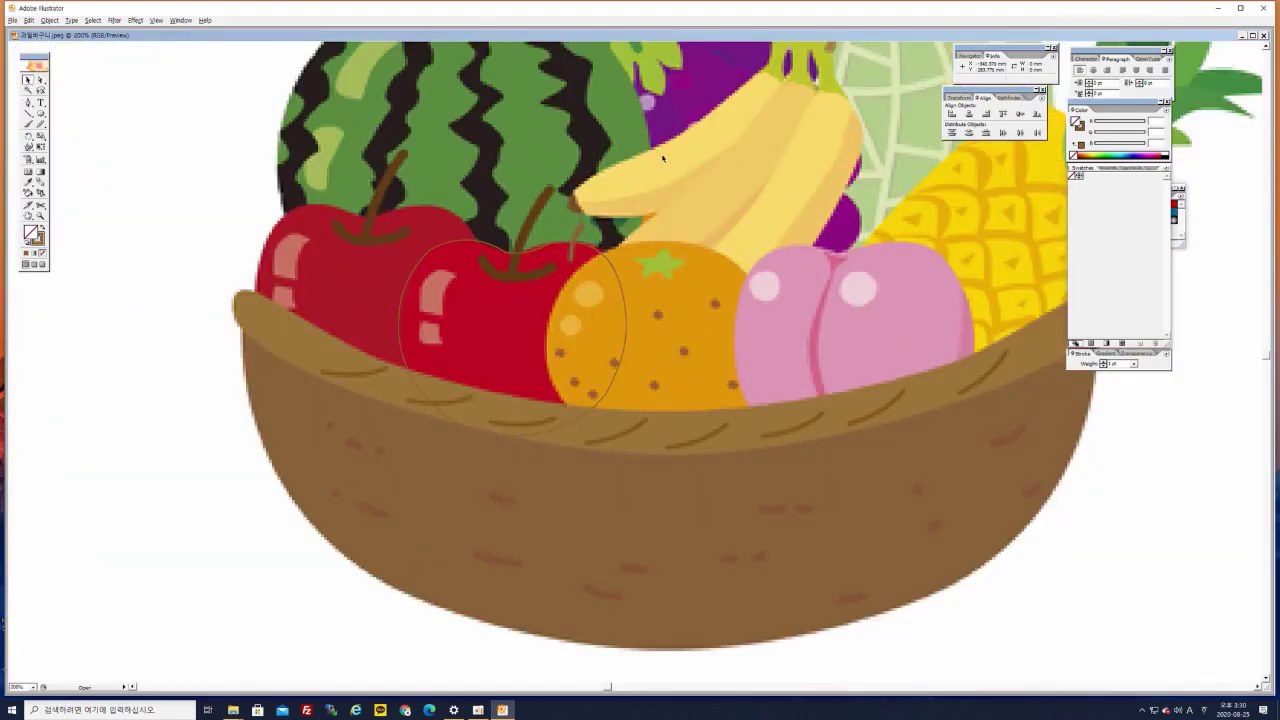
drag(734, 280, 784, 192)
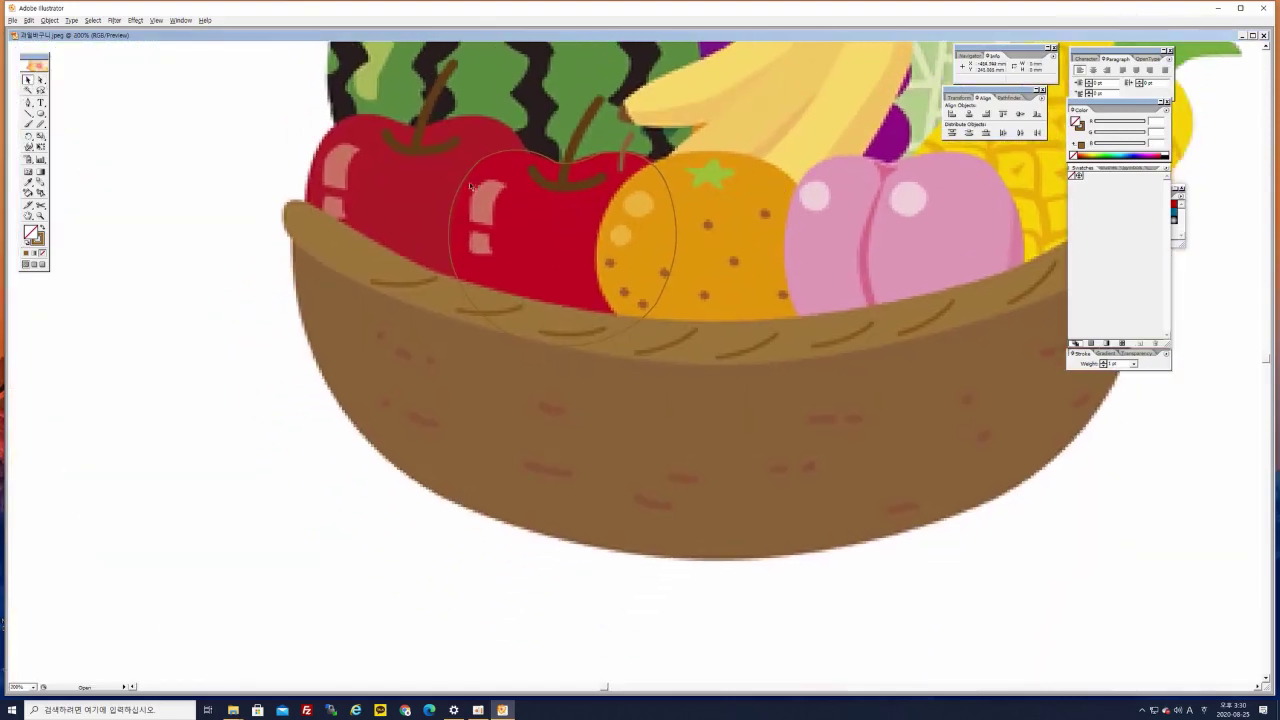
drag(467, 181, 49, 371)
drag(613, 243, 553, 364)
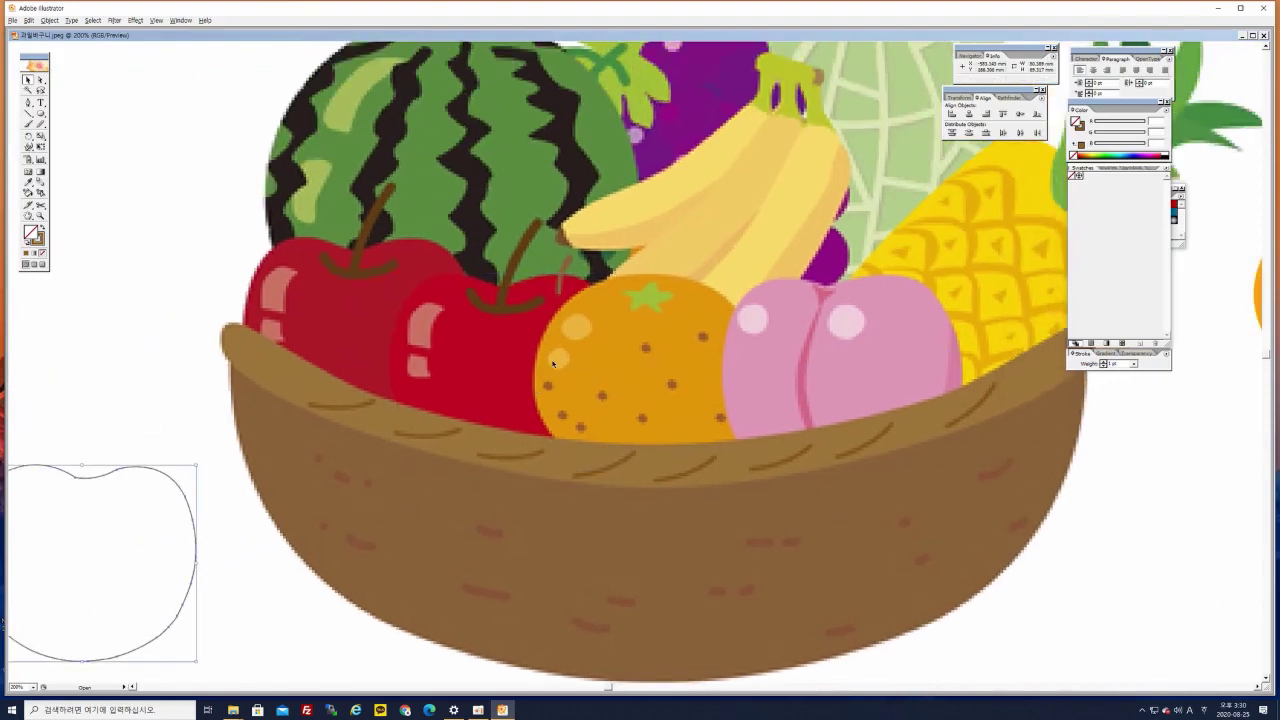
Set the Pen tool's stroke colour to a light blue, keeping the fill empty
key(ctrl+plus)
drag(393, 310, 447, 287)
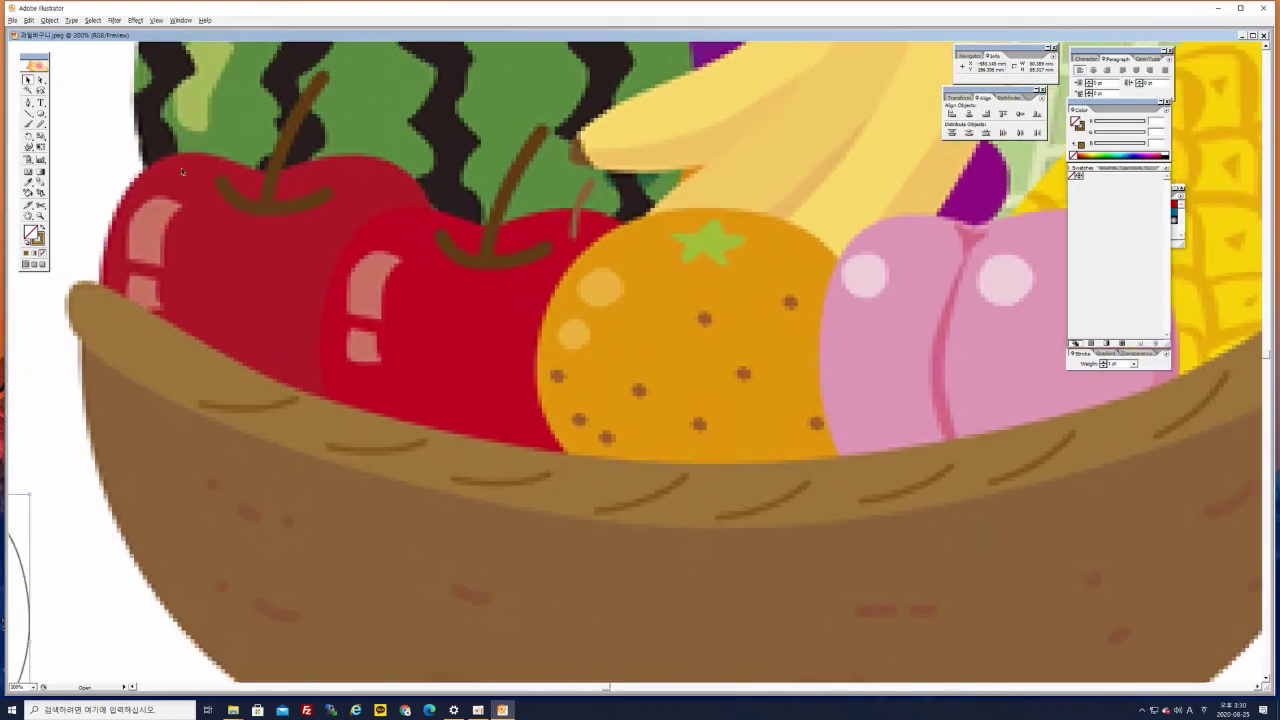
click(28, 102)
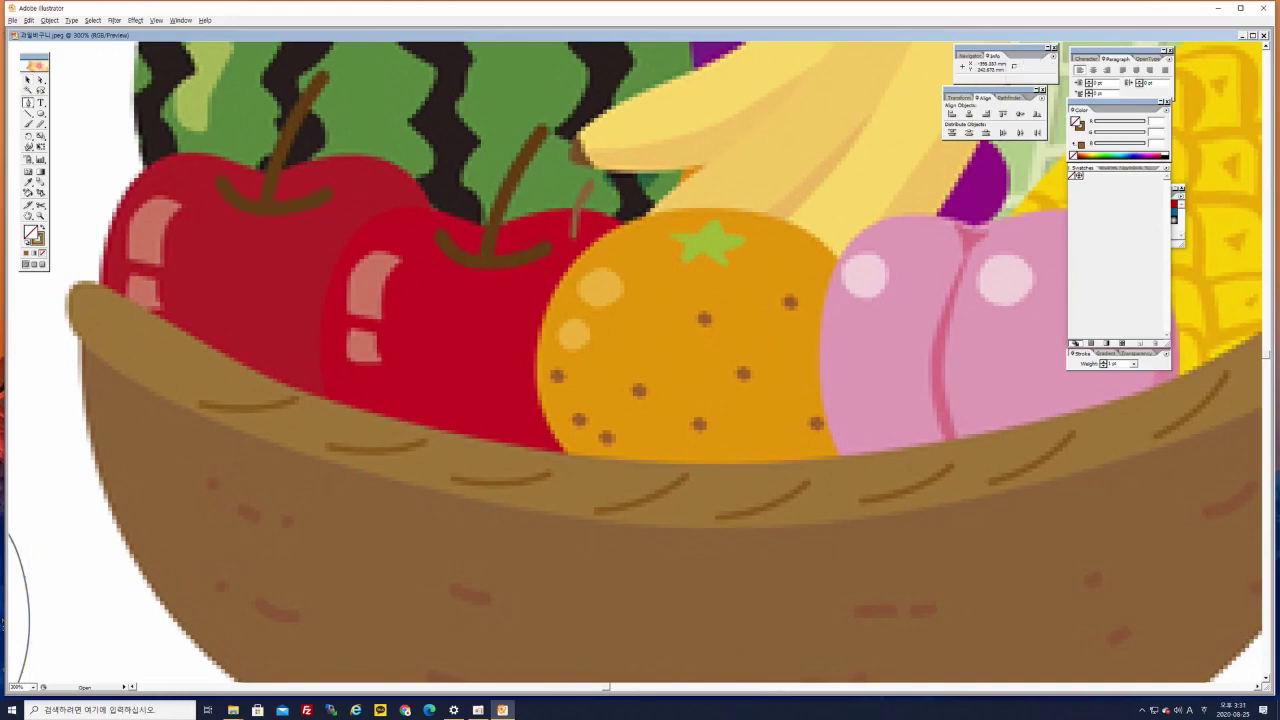
click(40, 240)
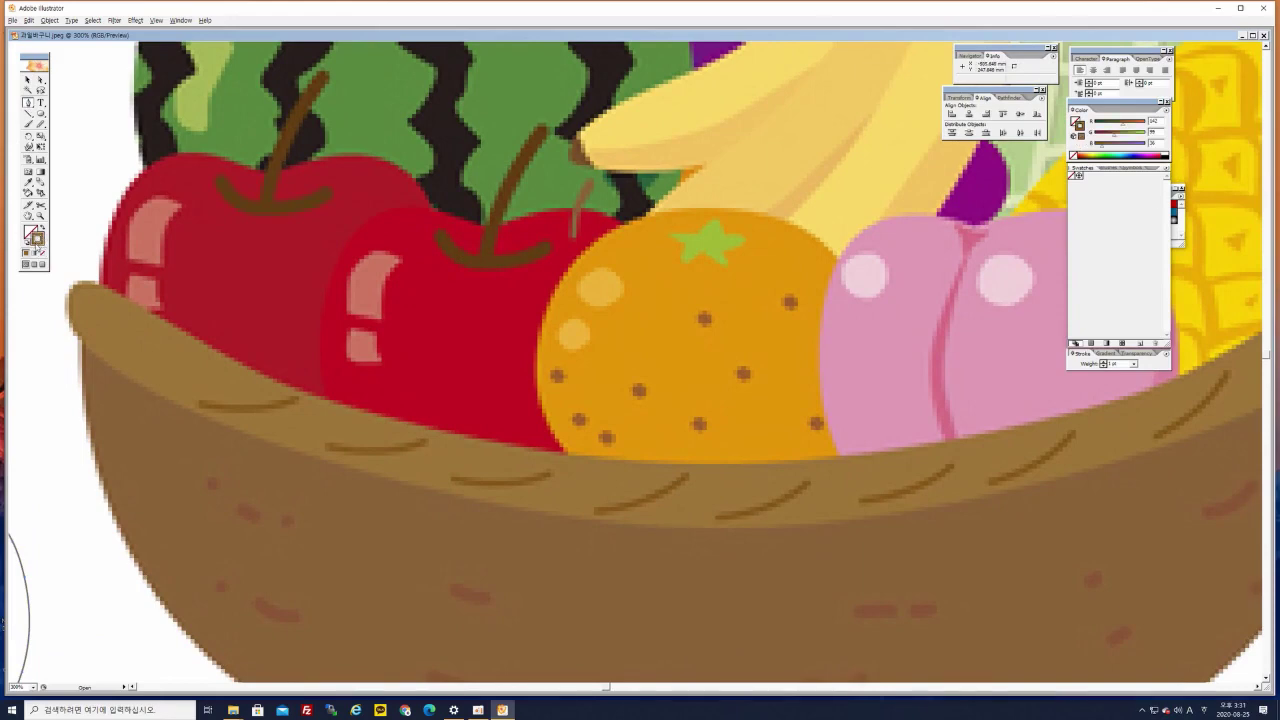
double_click(36, 240)
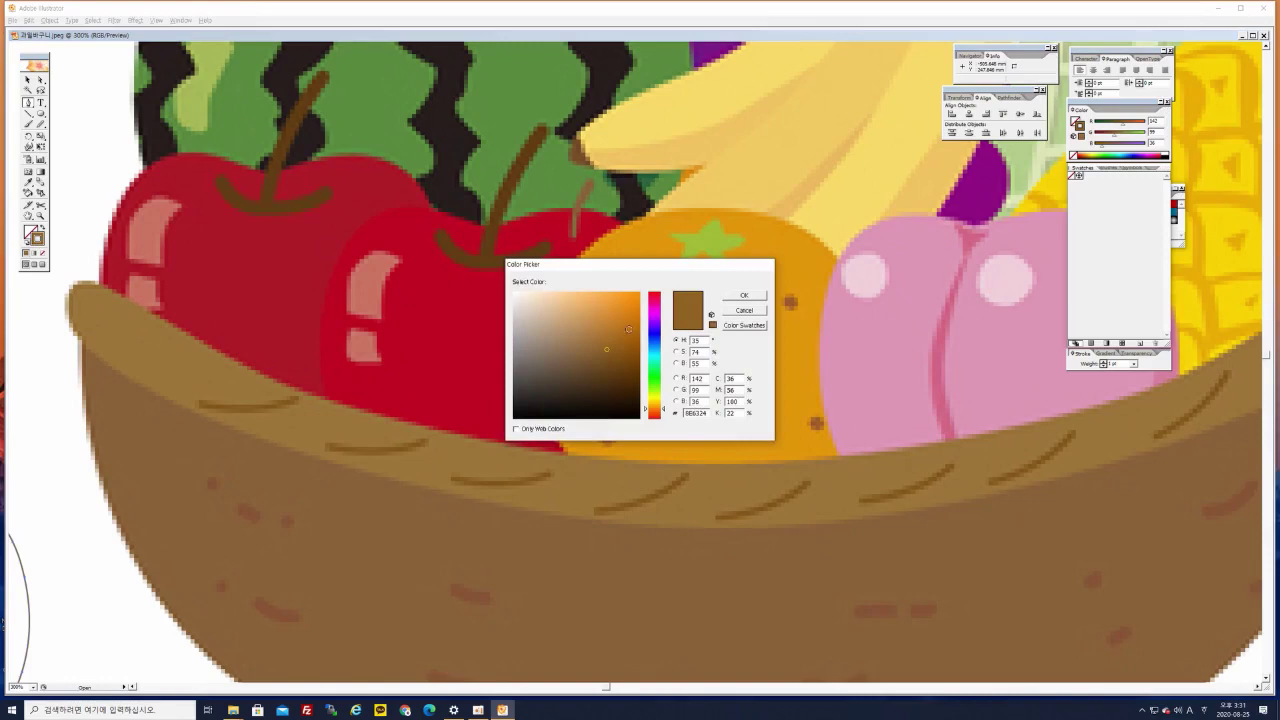
click(656, 341)
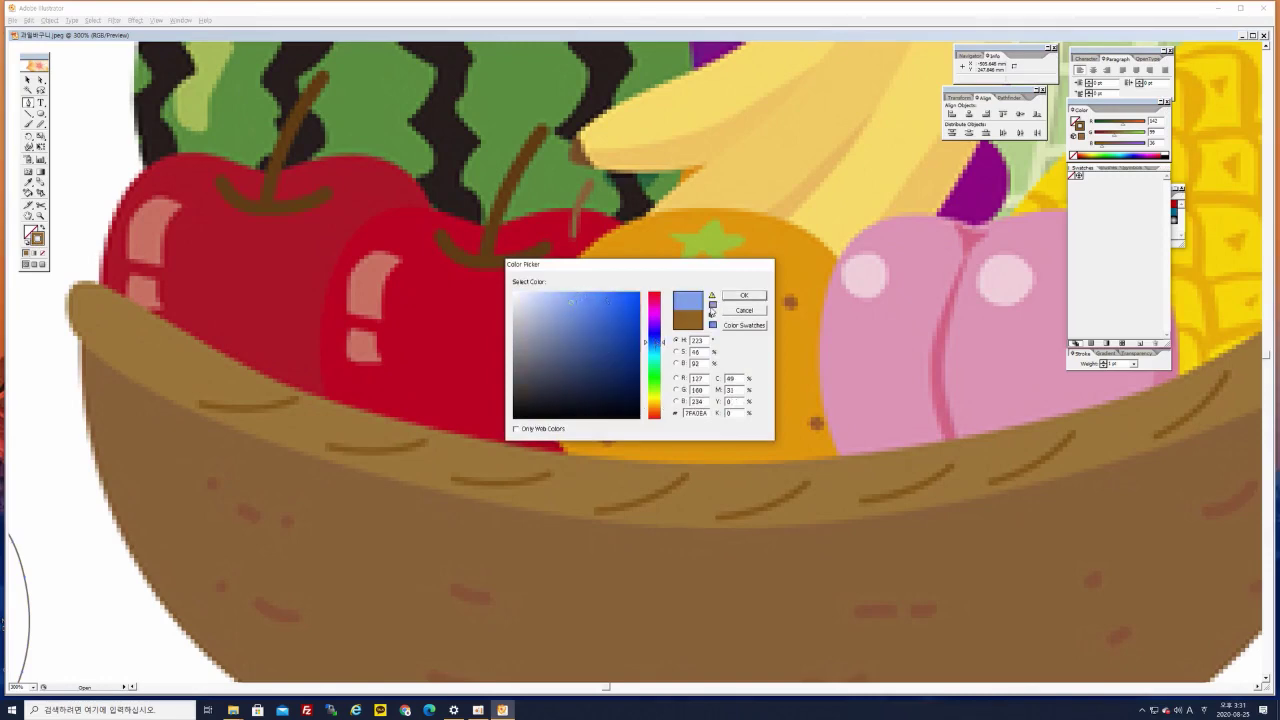
click(738, 296)
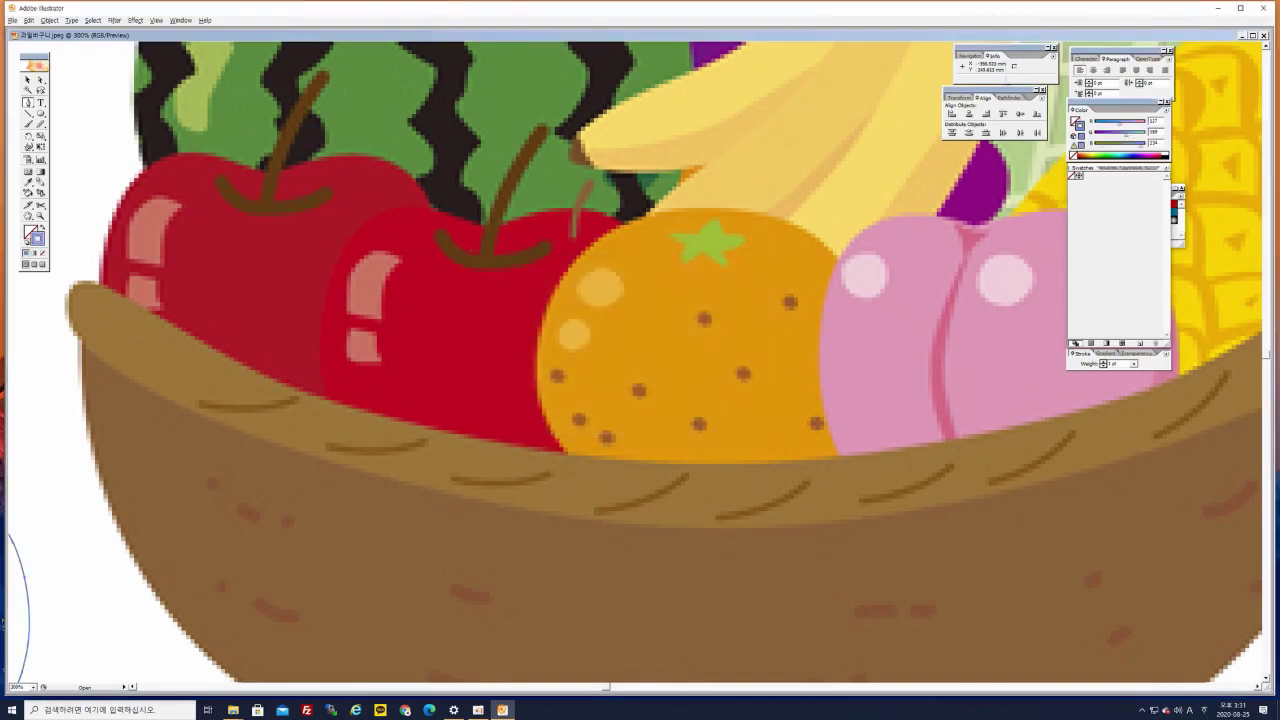
Trace the front apple's stem with a Pen path up its left edge, around the tip and down its right edge
click(480, 255)
drag(538, 126, 591, 55)
click(590, 55)
drag(664, 169, 948, 280)
key(ctrl+plus)
key(ctrl+plus)
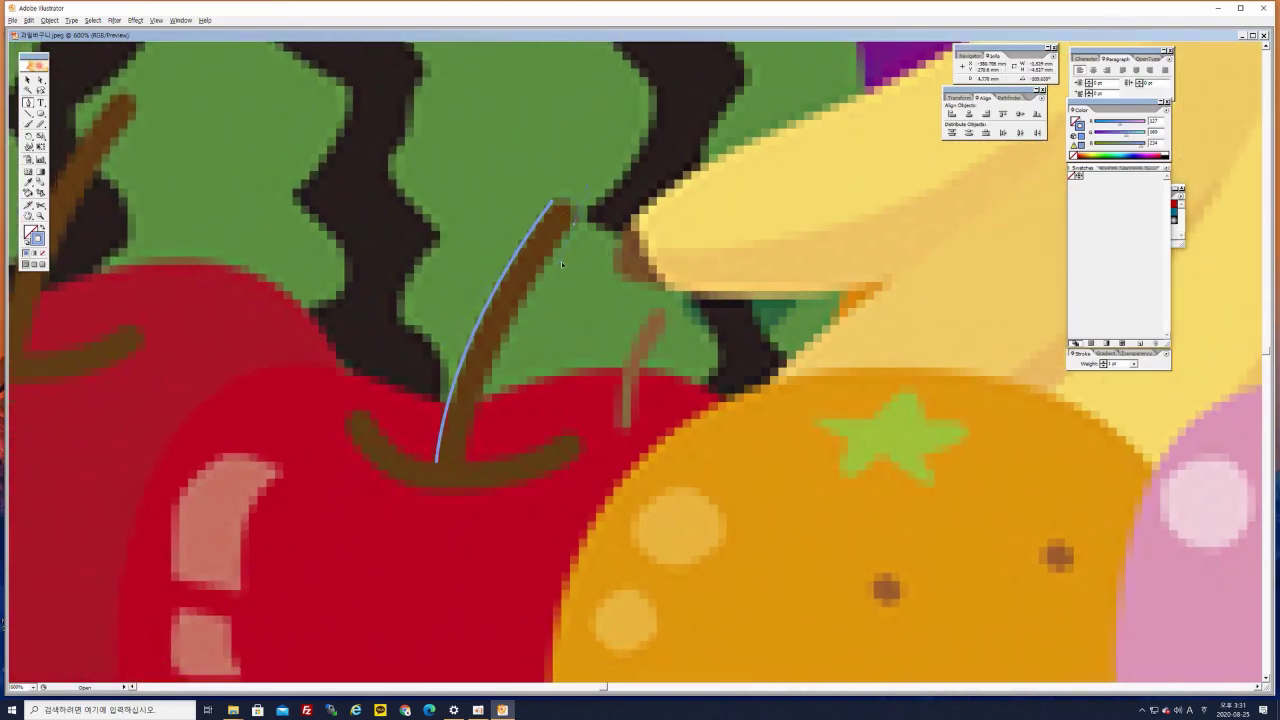
drag(562, 264, 562, 264)
drag(545, 322, 609, 235)
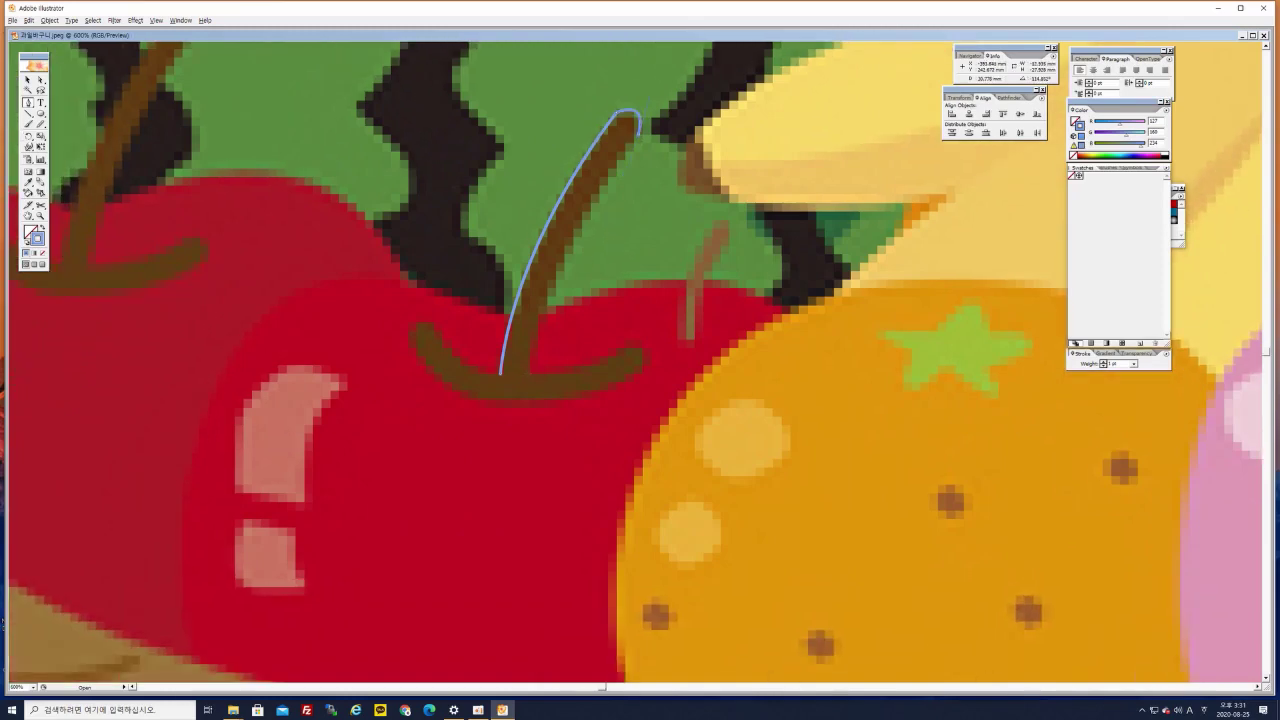
drag(528, 373, 498, 533)
click(529, 374)
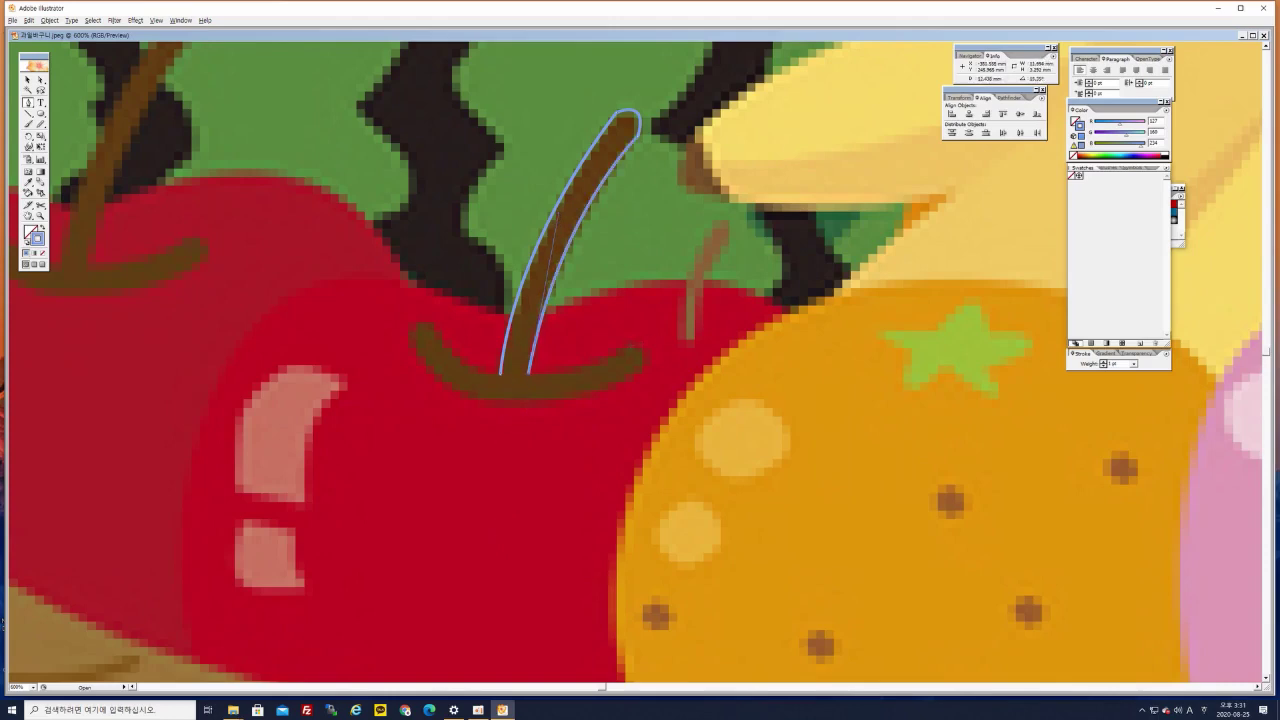
Continue the Pen path around the curved base of the stem and close it at the starting point
drag(628, 345, 682, 312)
click(628, 346)
drag(642, 366, 628, 392)
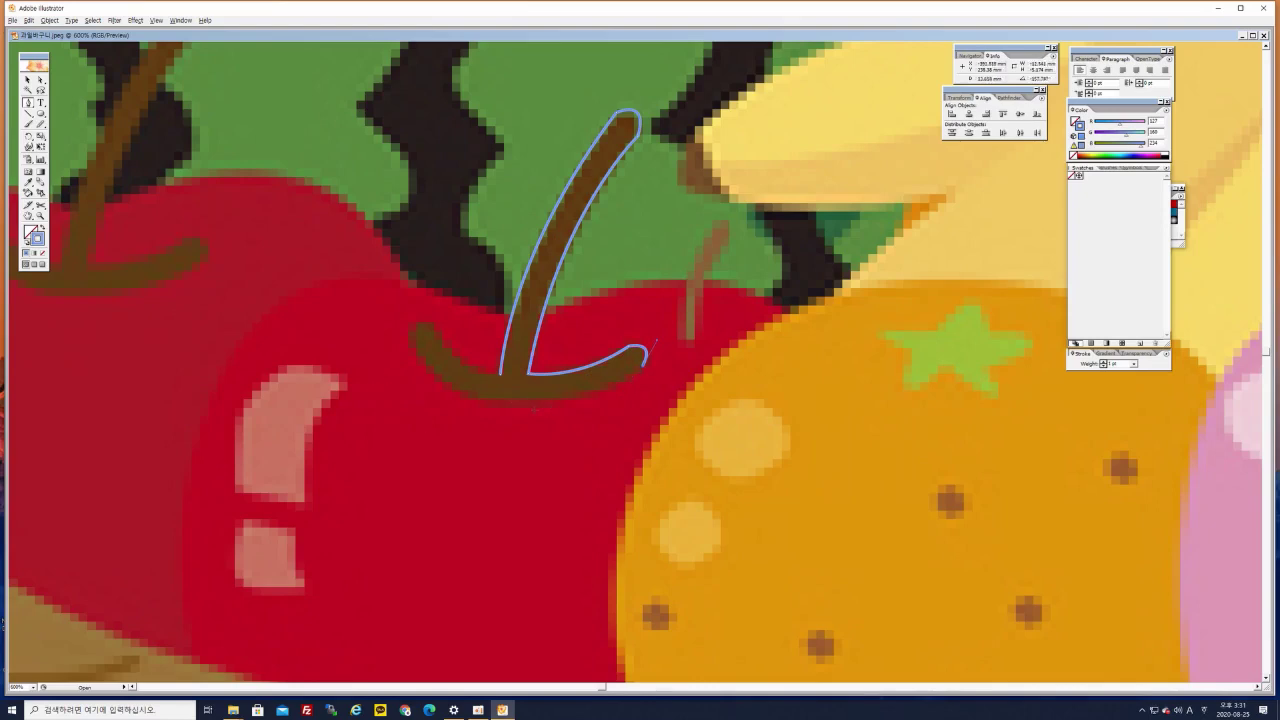
drag(540, 405, 453, 420)
click(540, 406)
drag(408, 335, 355, 245)
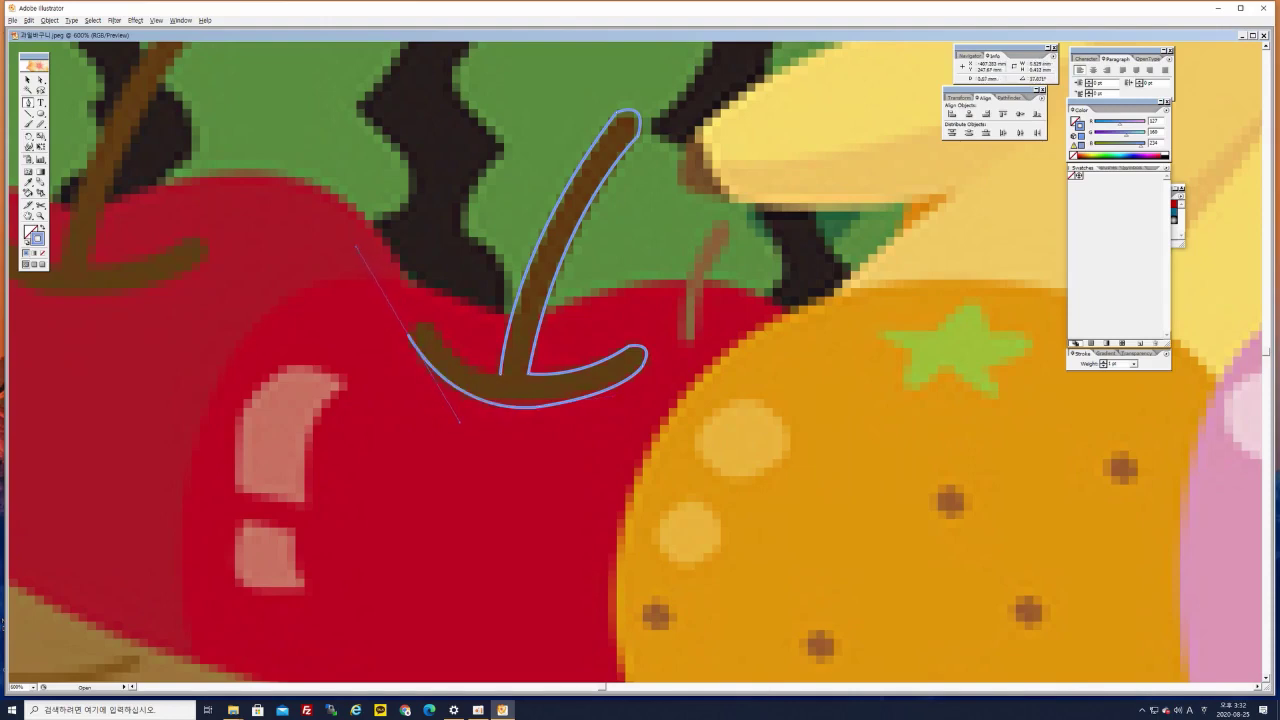
click(408, 335)
drag(440, 334, 473, 368)
drag(501, 375, 546, 387)
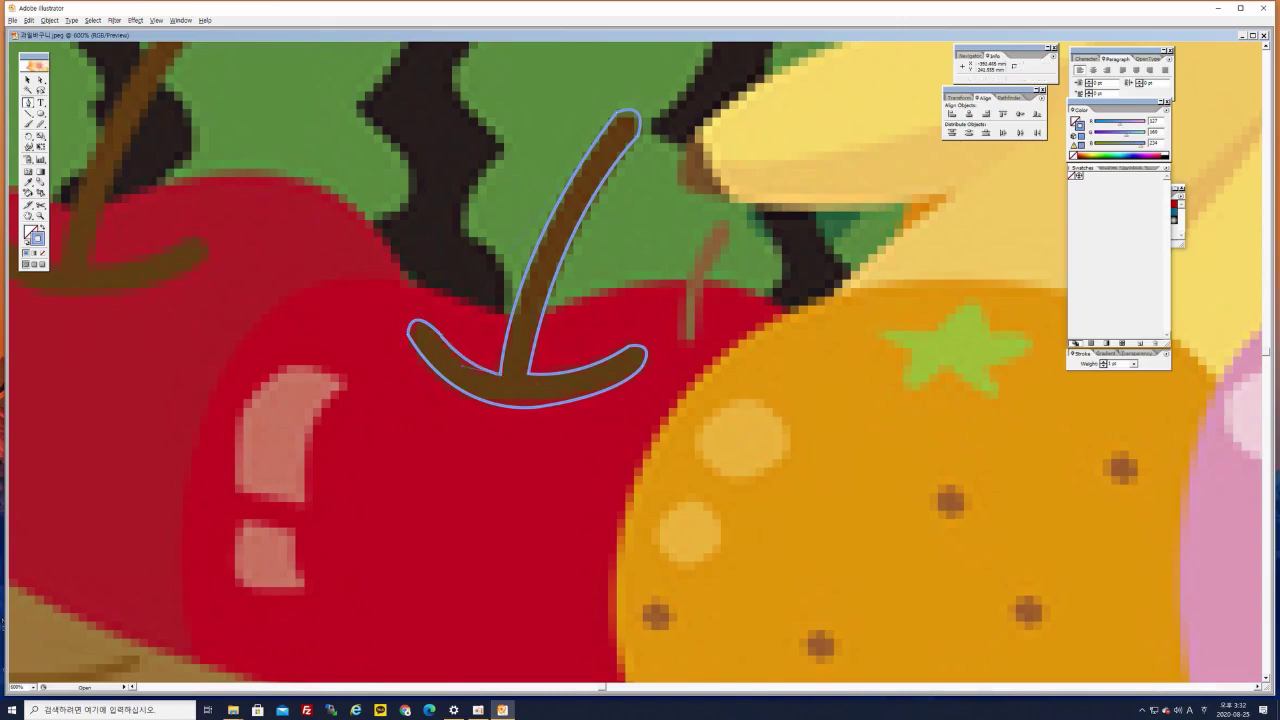
Adjust the direction handle of the anchor point on the underside of the stem's curved base
click(40, 79)
click(510, 407)
click(464, 430)
drag(474, 431, 447, 404)
click(539, 411)
click(525, 440)
Refine the lower curve of the stem base by fine-tuning its bottom anchor and left handle to follow the image
key(ctrl+equal)
key(ctrl+equal)
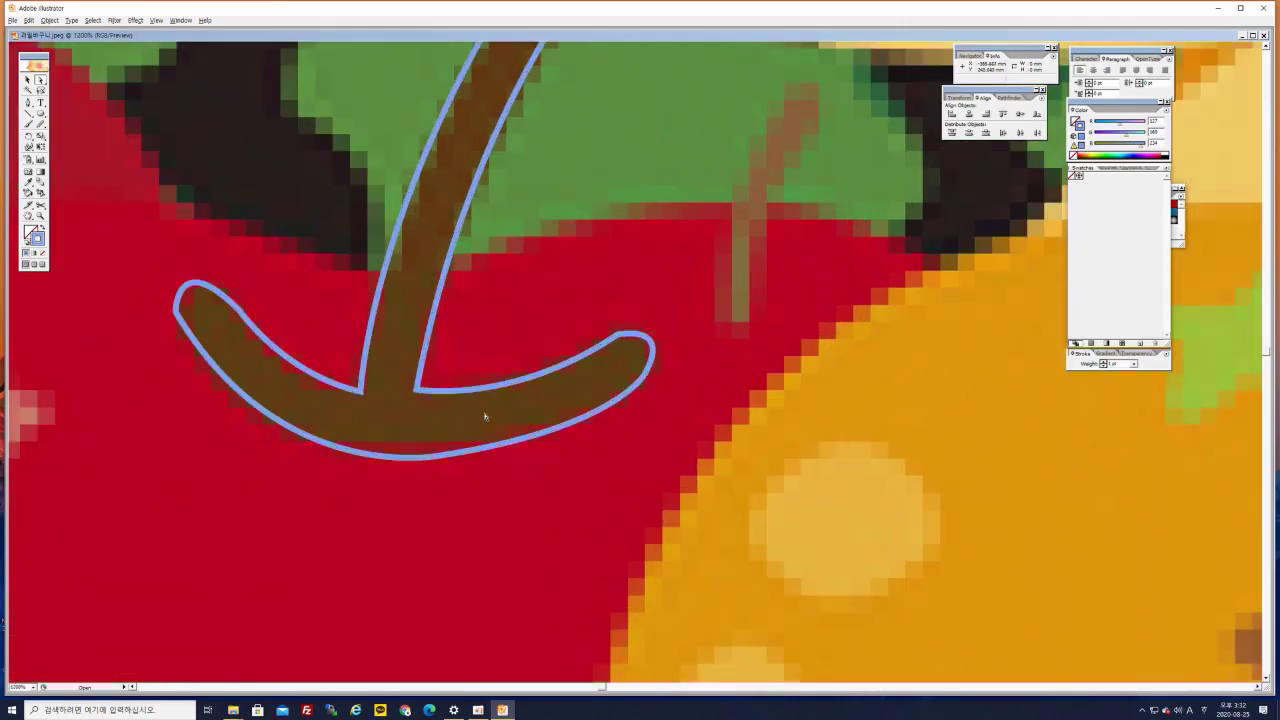
drag(510, 337, 618, 245)
drag(587, 457, 440, 329)
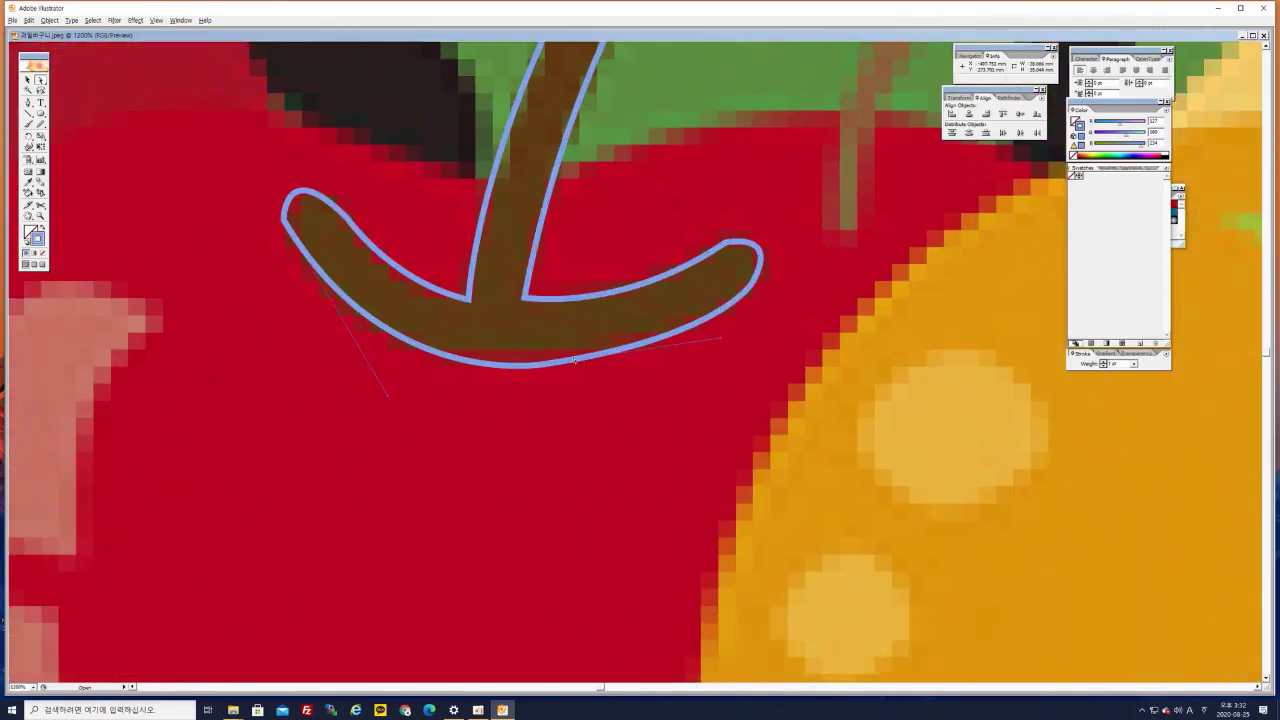
drag(549, 366, 547, 366)
drag(394, 394, 363, 360)
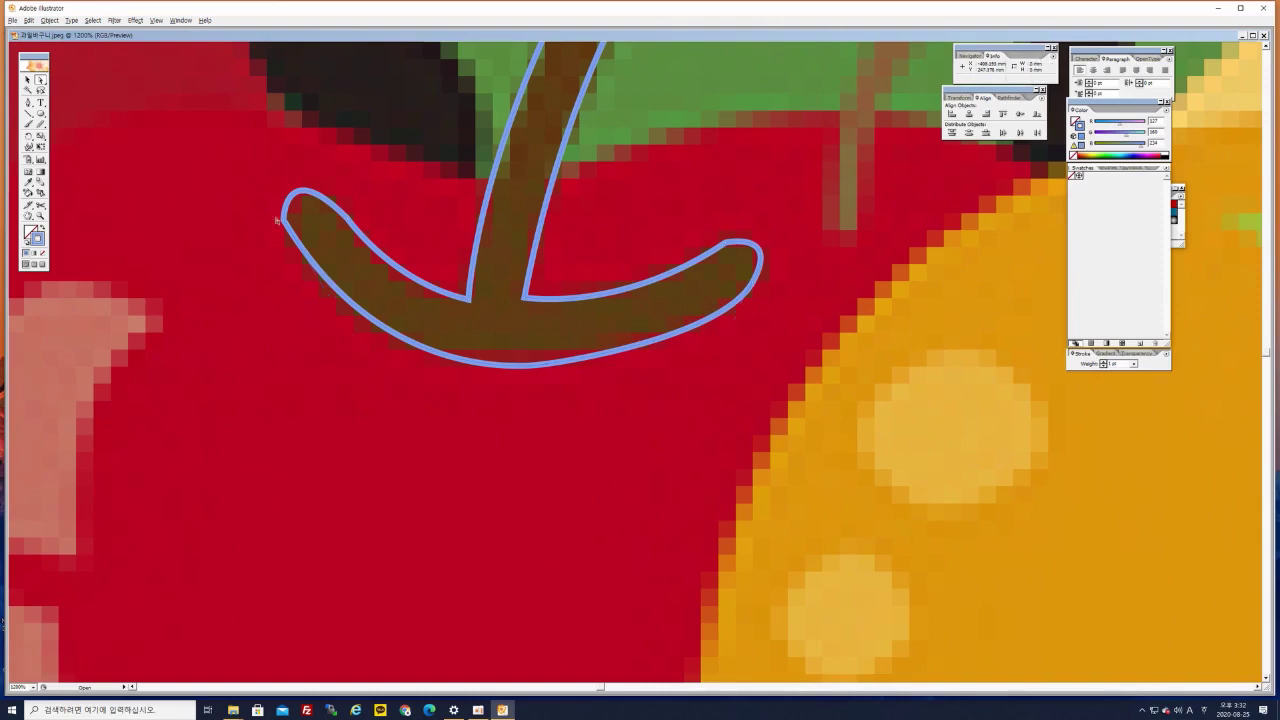
click(481, 353)
drag(540, 370, 554, 364)
click(466, 413)
Trace the curved upper highlight on the front apple with a closed Pen path
key(ctrl+minus)
key(ctrl+minus)
key(ctrl+minus)
key(ctrl+minus)
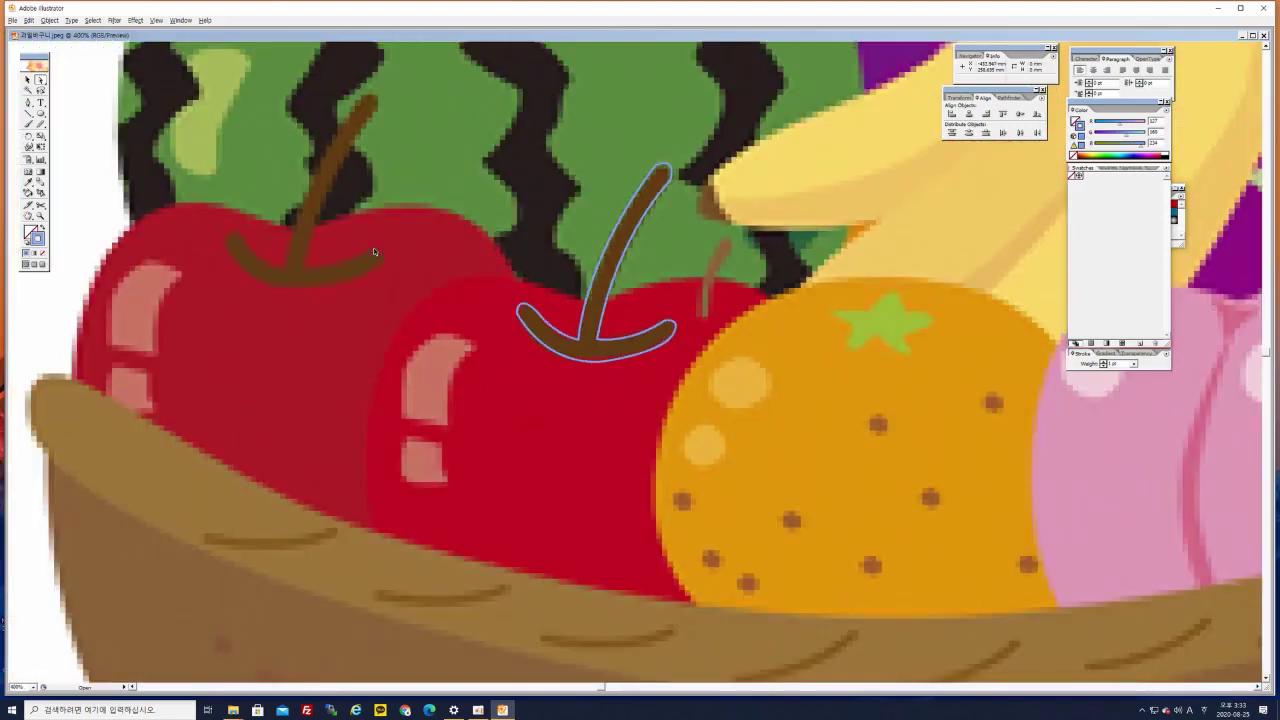
drag(531, 428, 588, 346)
key(ctrl+plus)
key(ctrl+plus)
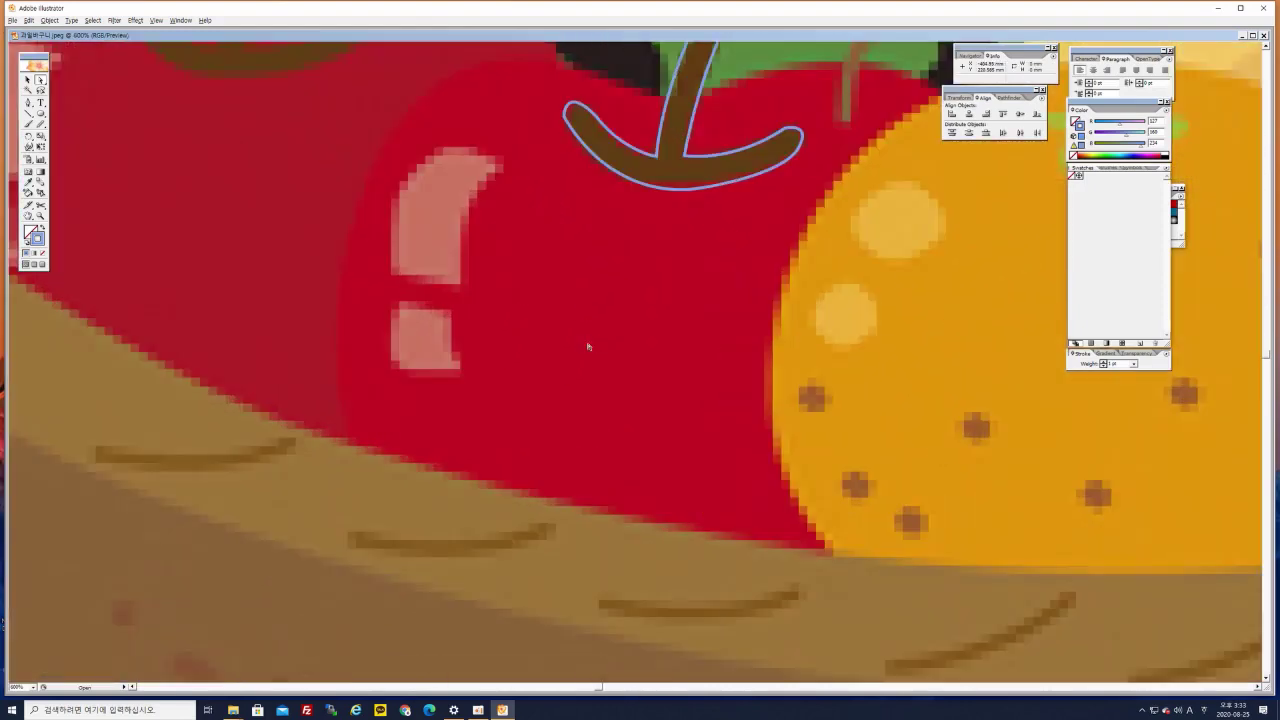
click(29, 103)
click(460, 145)
click(496, 166)
click(460, 282)
drag(459, 283, 477, 364)
click(459, 282)
click(404, 279)
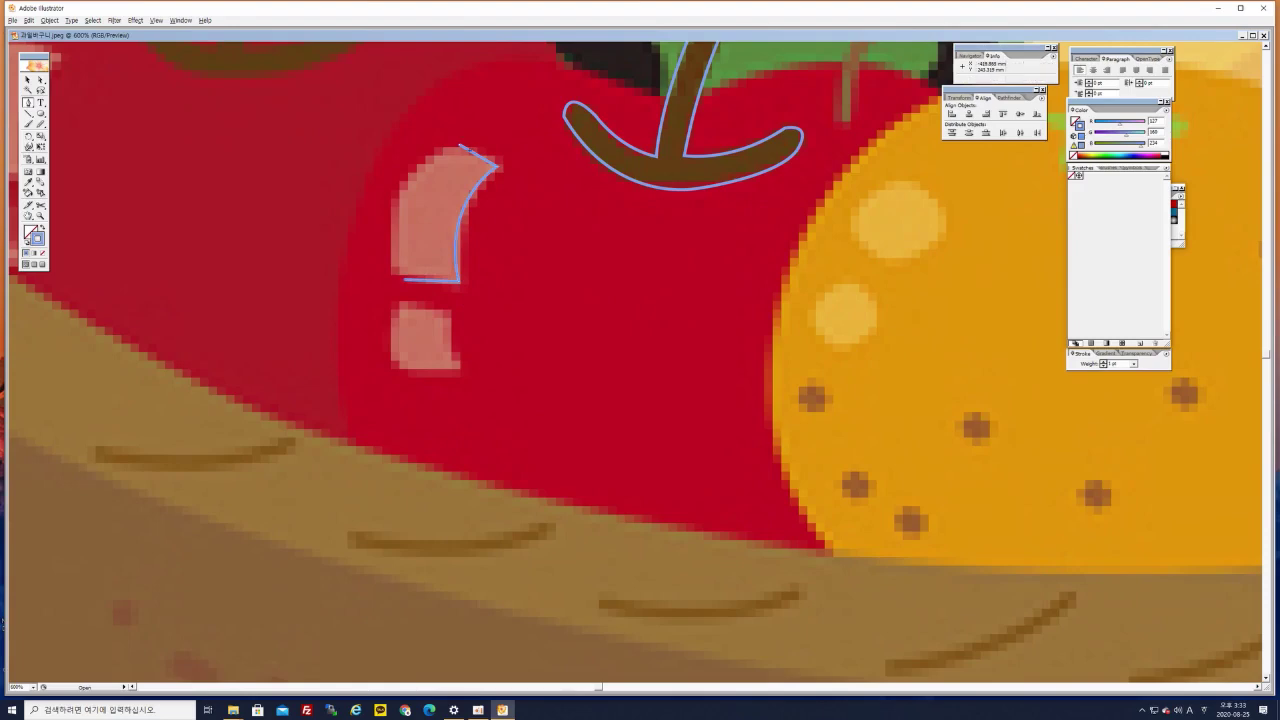
drag(459, 146, 546, 122)
Draw an ellipse over the small lower highlight on the front apple
click(40, 113)
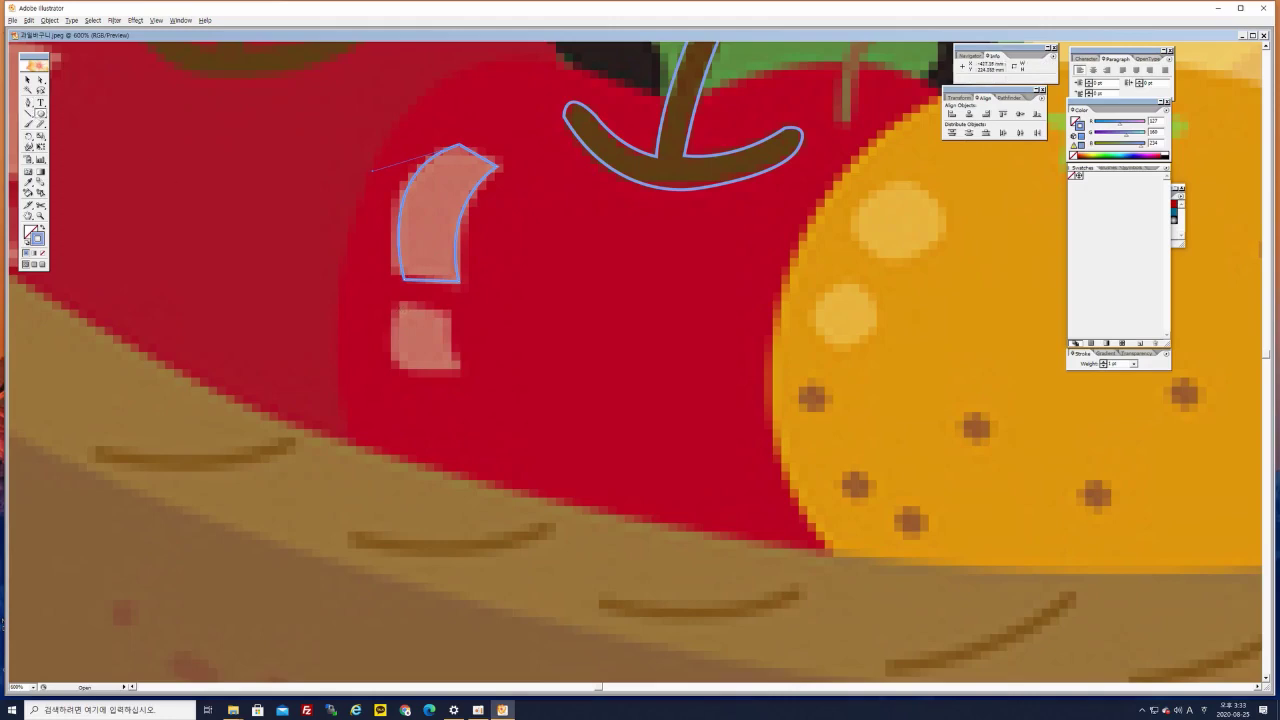
drag(395, 309, 447, 370)
drag(394, 312, 452, 372)
Select the traced stem and both highlights and swap their fill and stroke, giving a light blue fill and no stroke
click(28, 79)
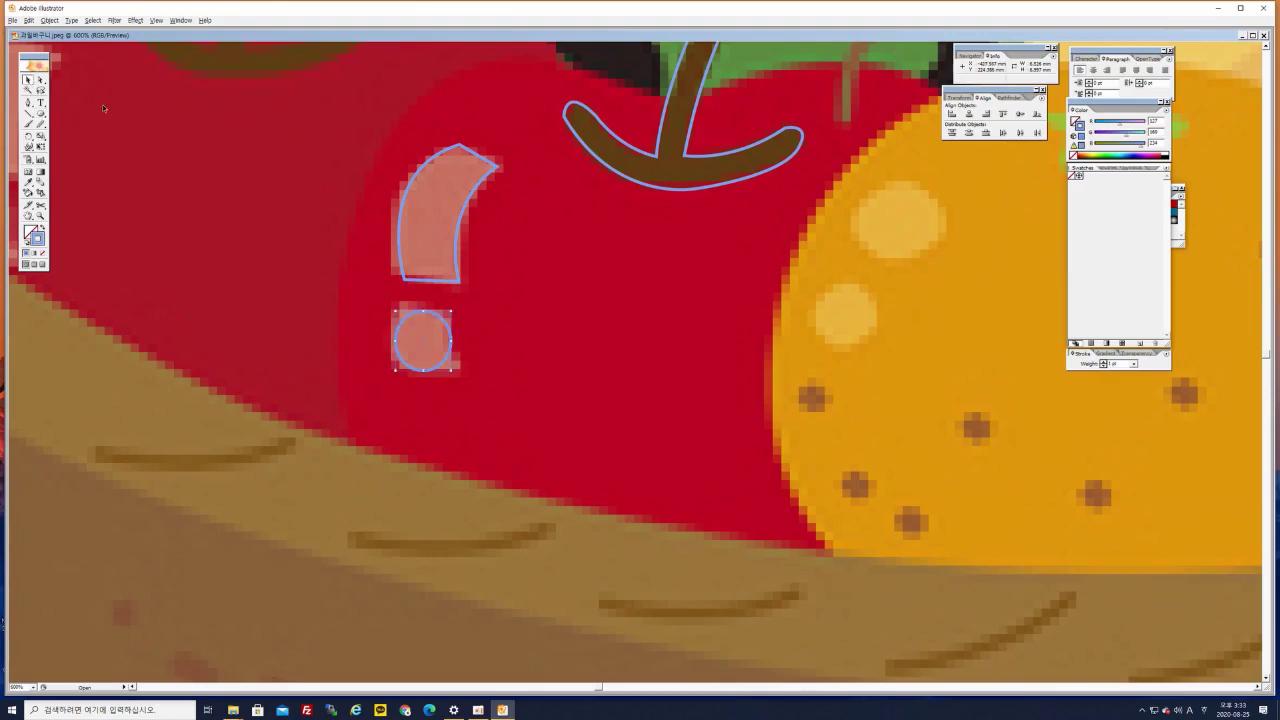
key(ctrl+minus)
key(ctrl+minus)
key(ctrl+minus)
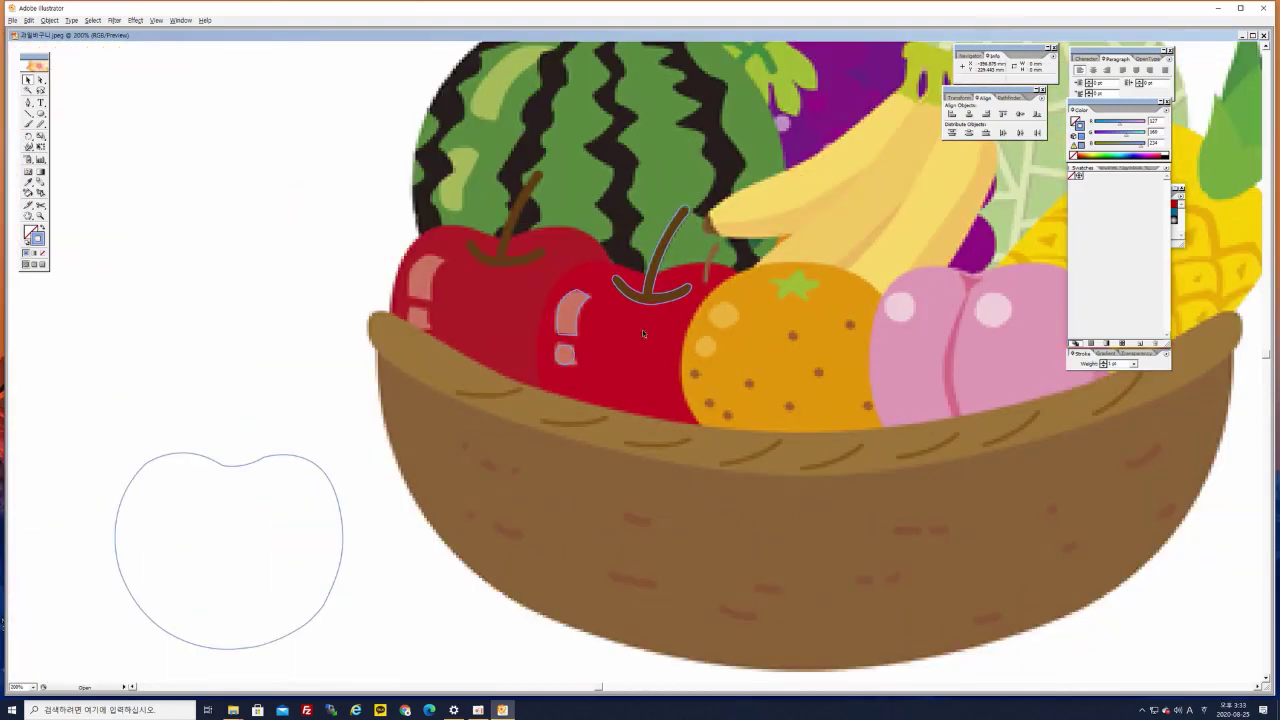
drag(686, 359, 558, 357)
drag(362, 210, 546, 385)
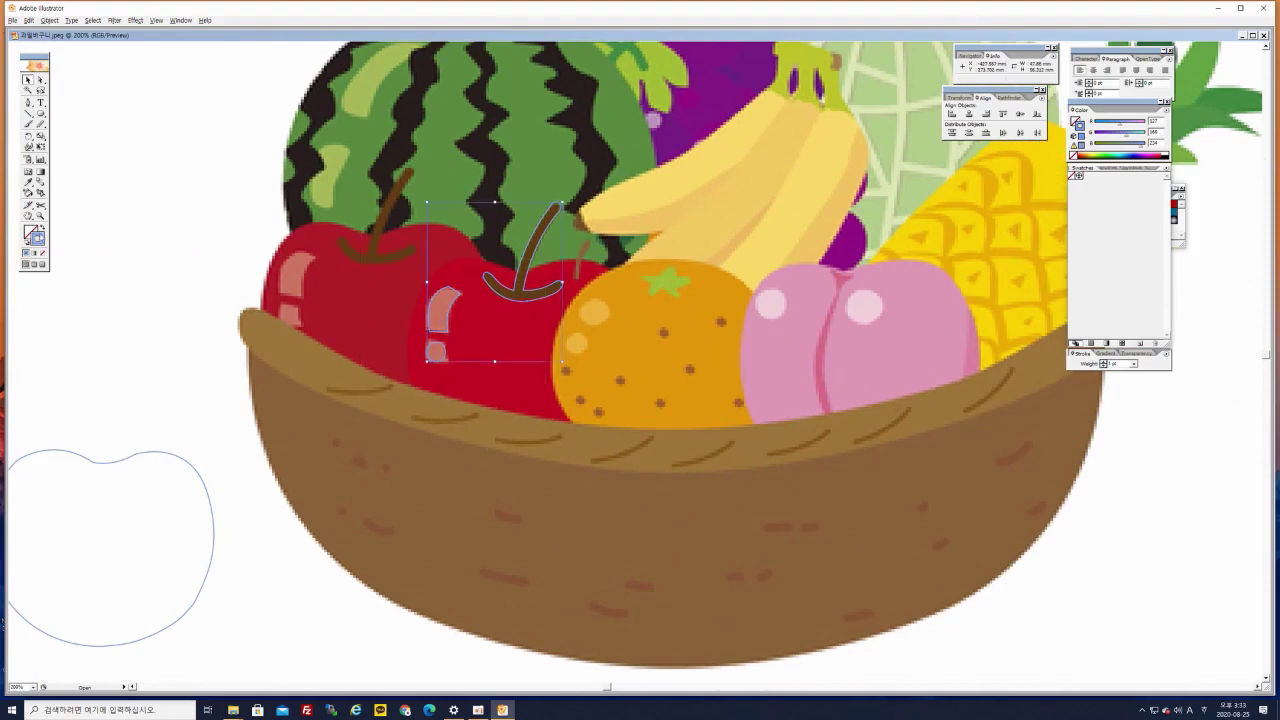
click(42, 228)
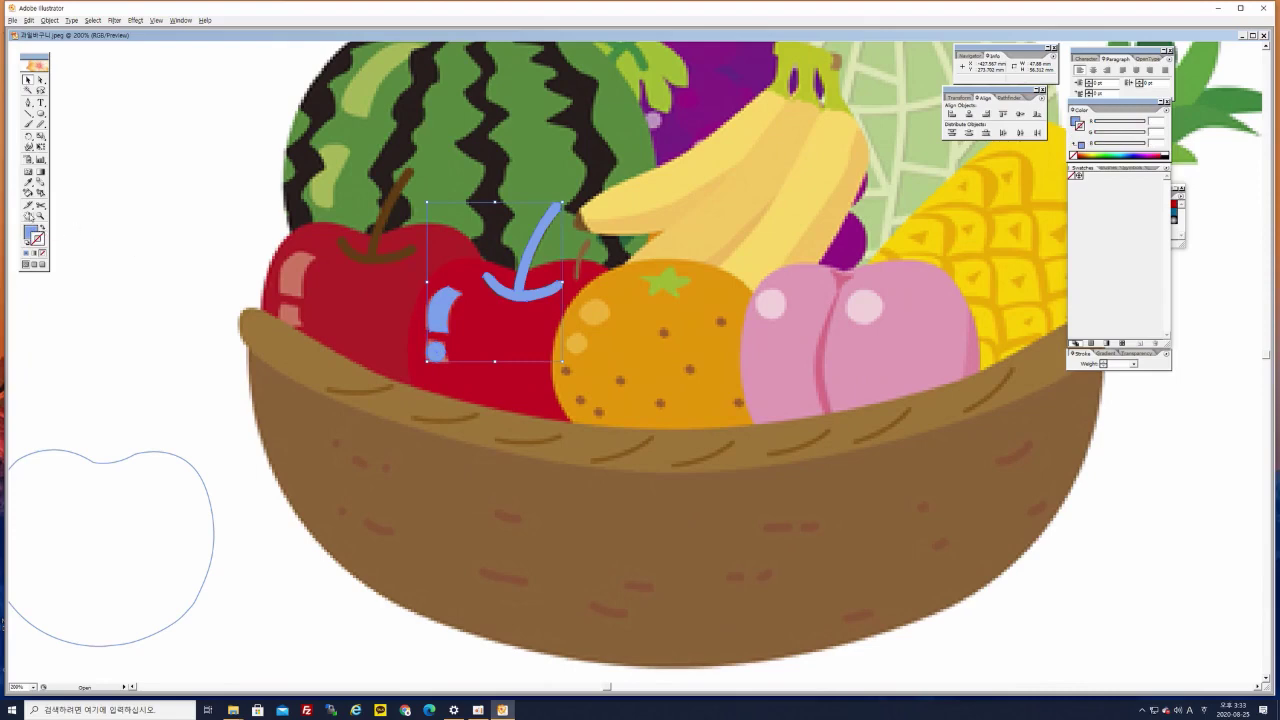
Fill the front apple's traced stem with an orange-tinted brown
click(125, 218)
click(527, 275)
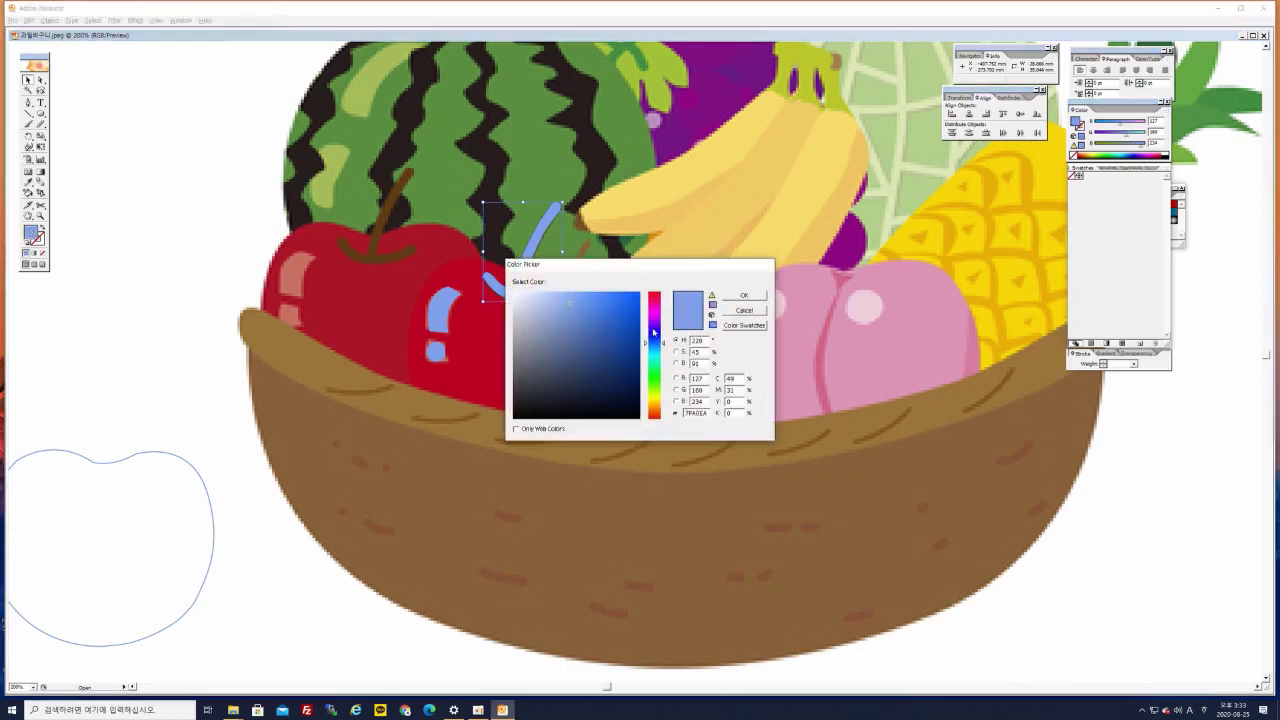
drag(658, 411, 660, 413)
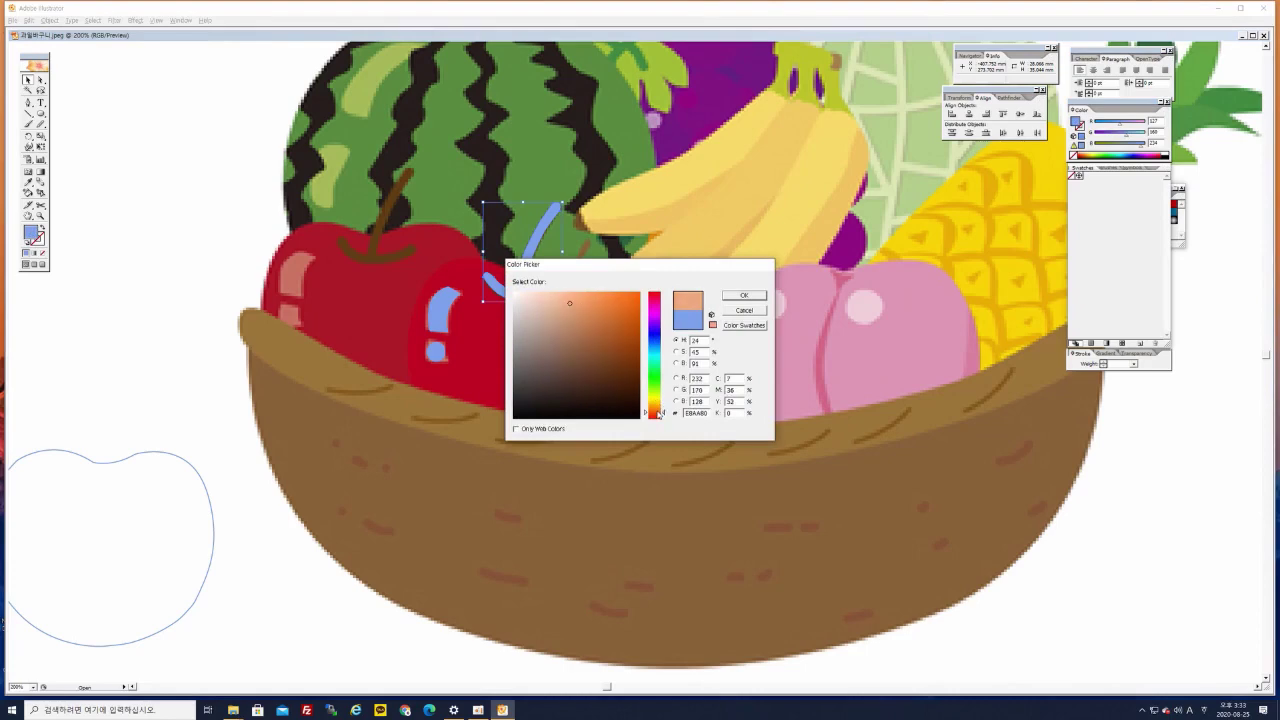
click(607, 346)
click(609, 343)
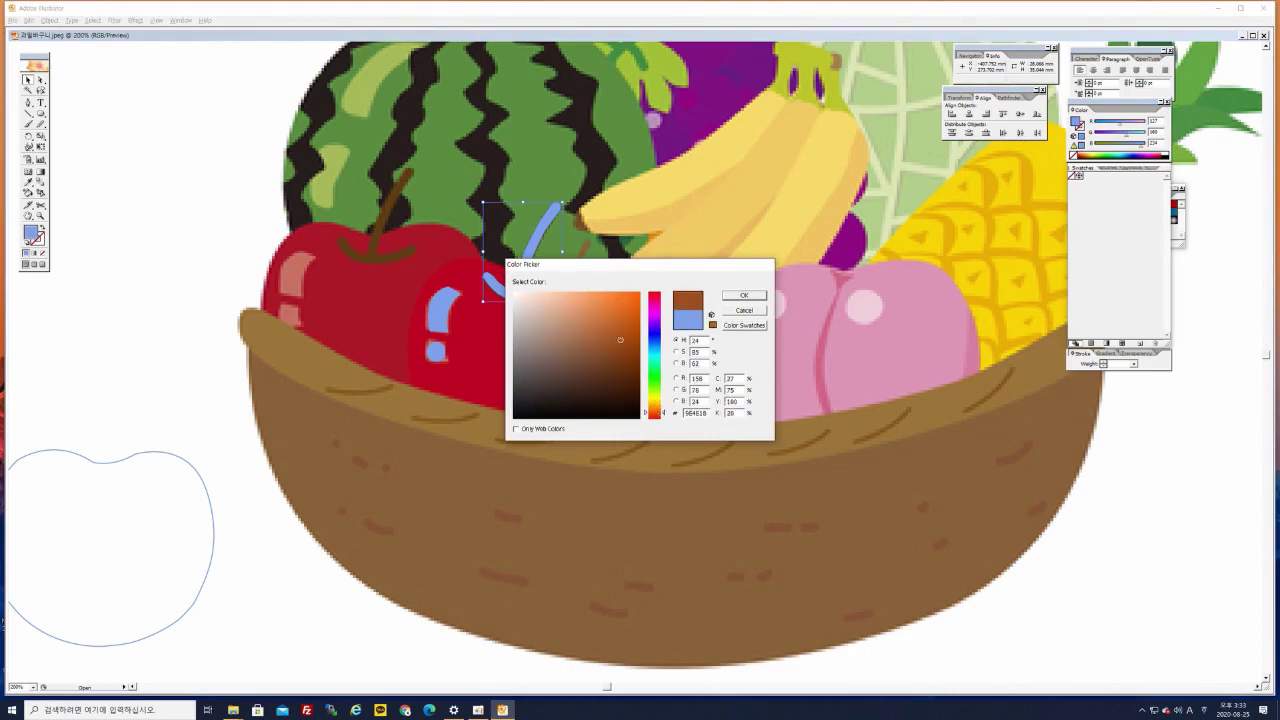
click(743, 296)
Select both highlight shapes on the front apple and fill them with a light pink
click(397, 322)
drag(420, 284, 454, 369)
double_click(31, 234)
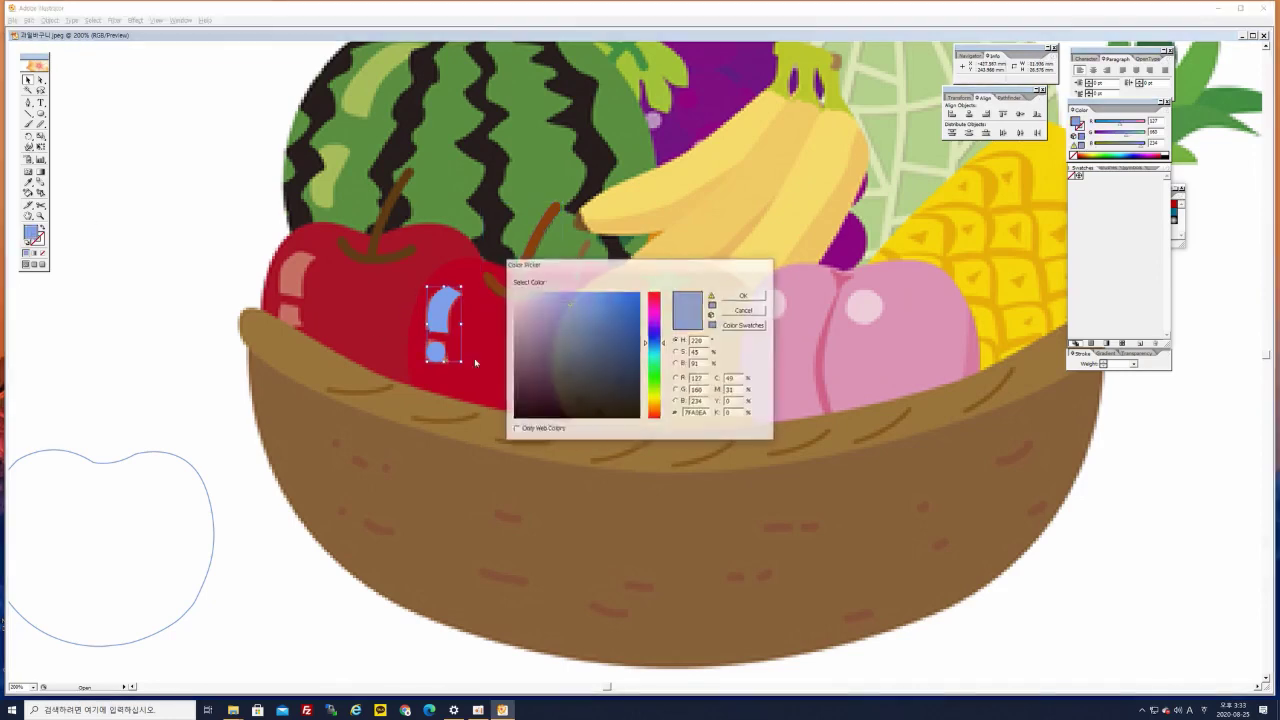
click(658, 300)
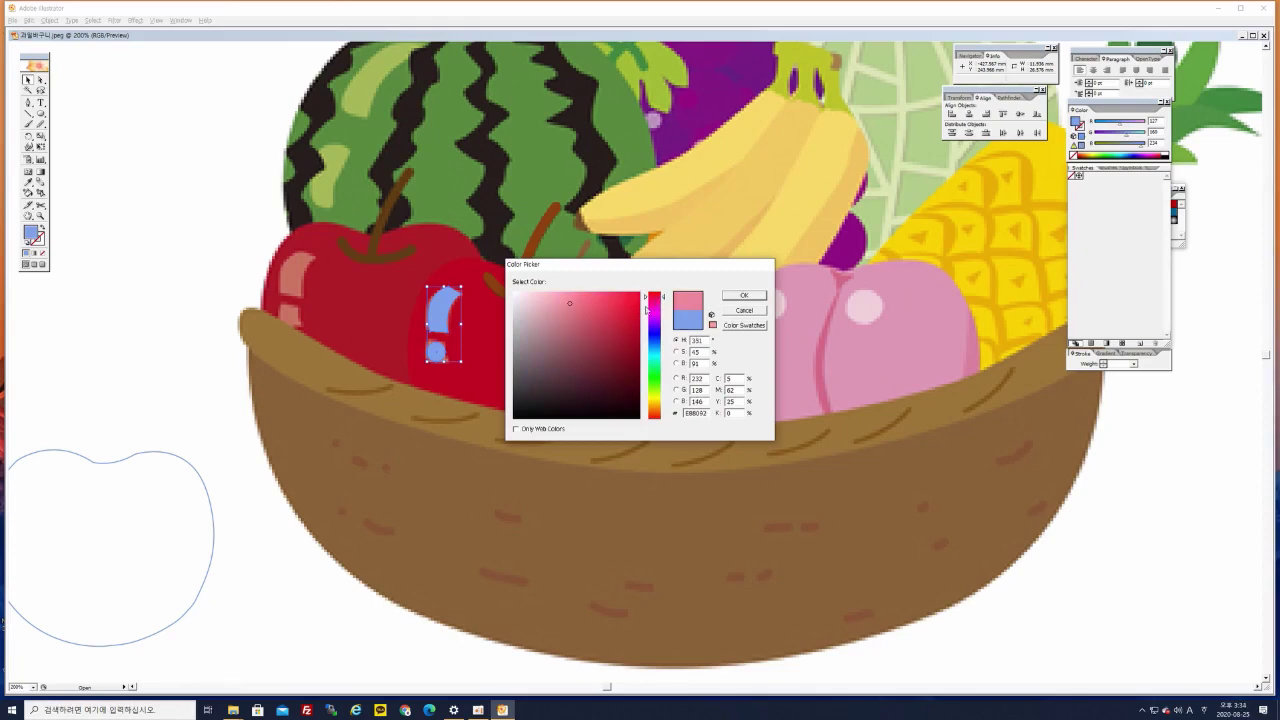
click(558, 297)
click(552, 301)
click(544, 295)
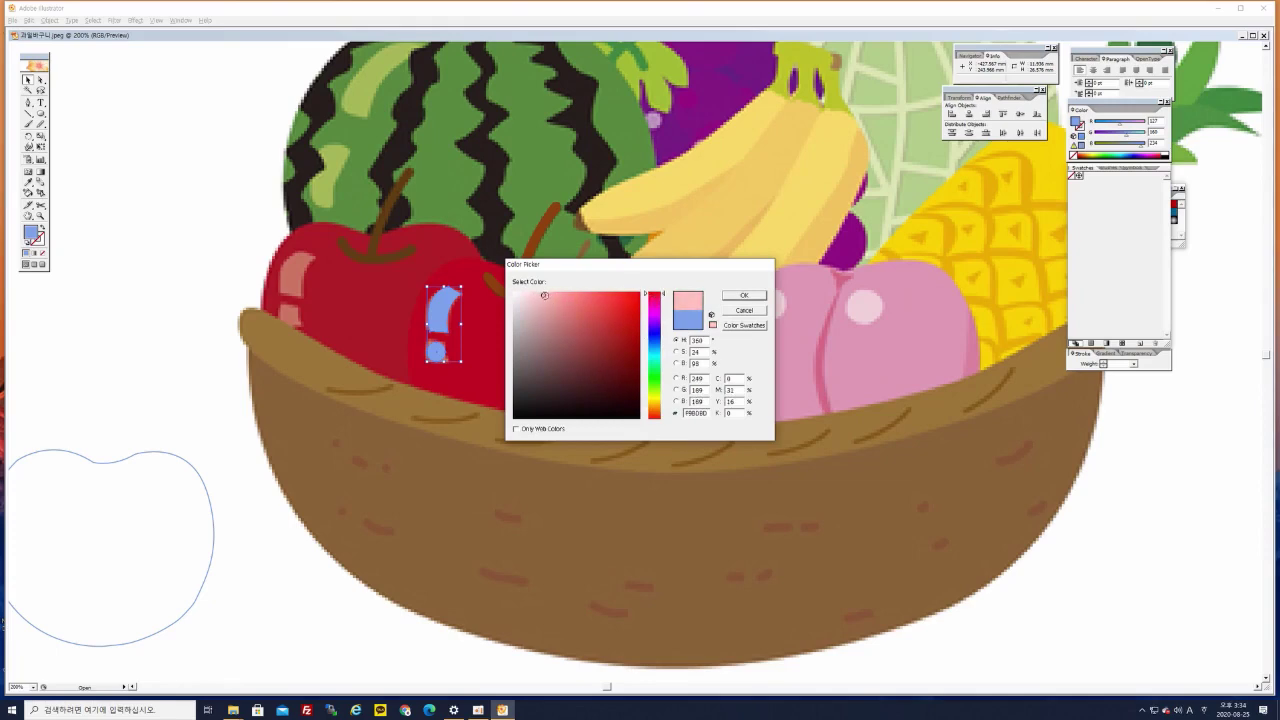
click(567, 305)
click(561, 302)
click(743, 296)
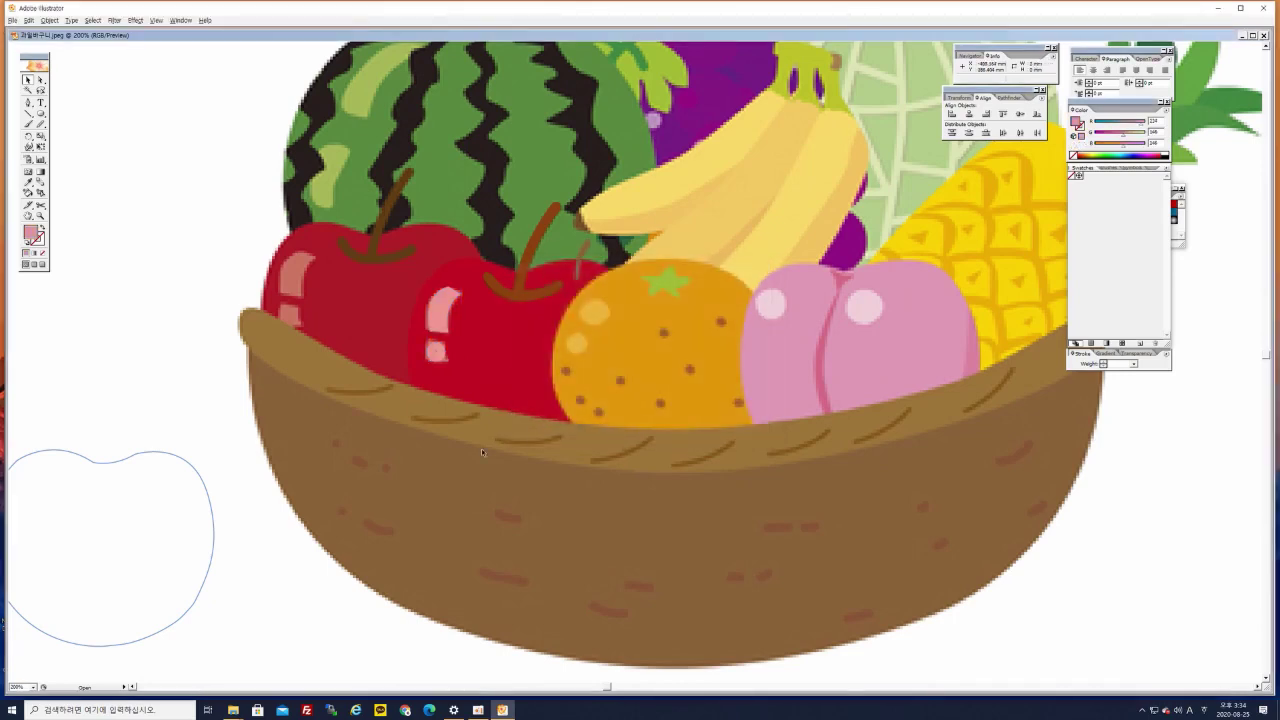
Select the traced apple body beside the basket and swap its fill and stroke, giving a light blue fill and no stroke
click(430, 461)
drag(430, 461, 532, 321)
click(215, 378)
drag(180, 280, 249, 344)
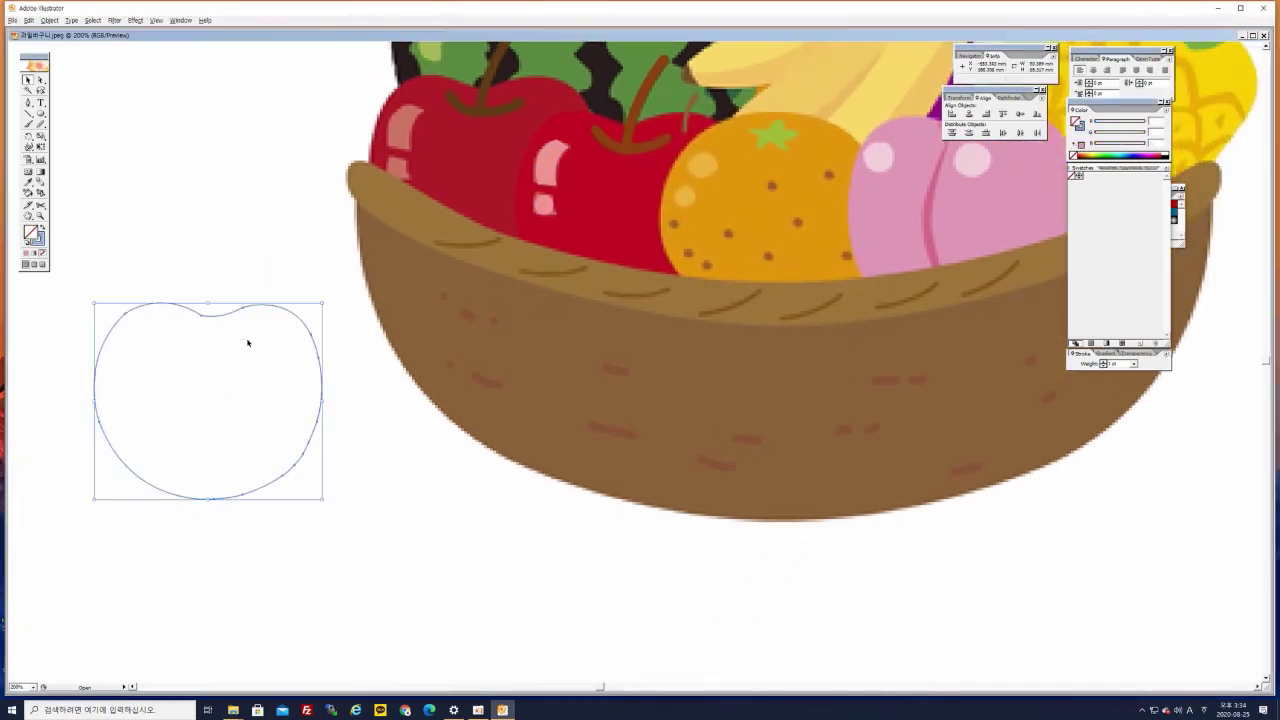
click(303, 307)
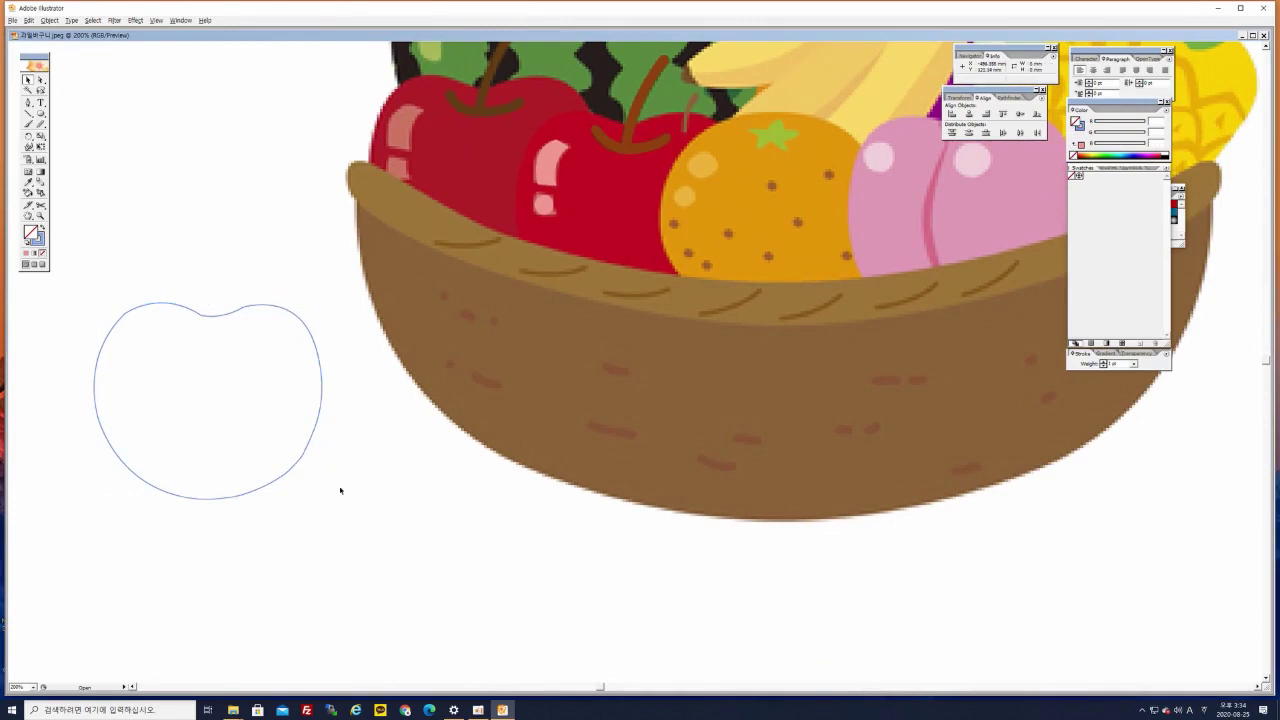
scroll(106, 182, left, 3)
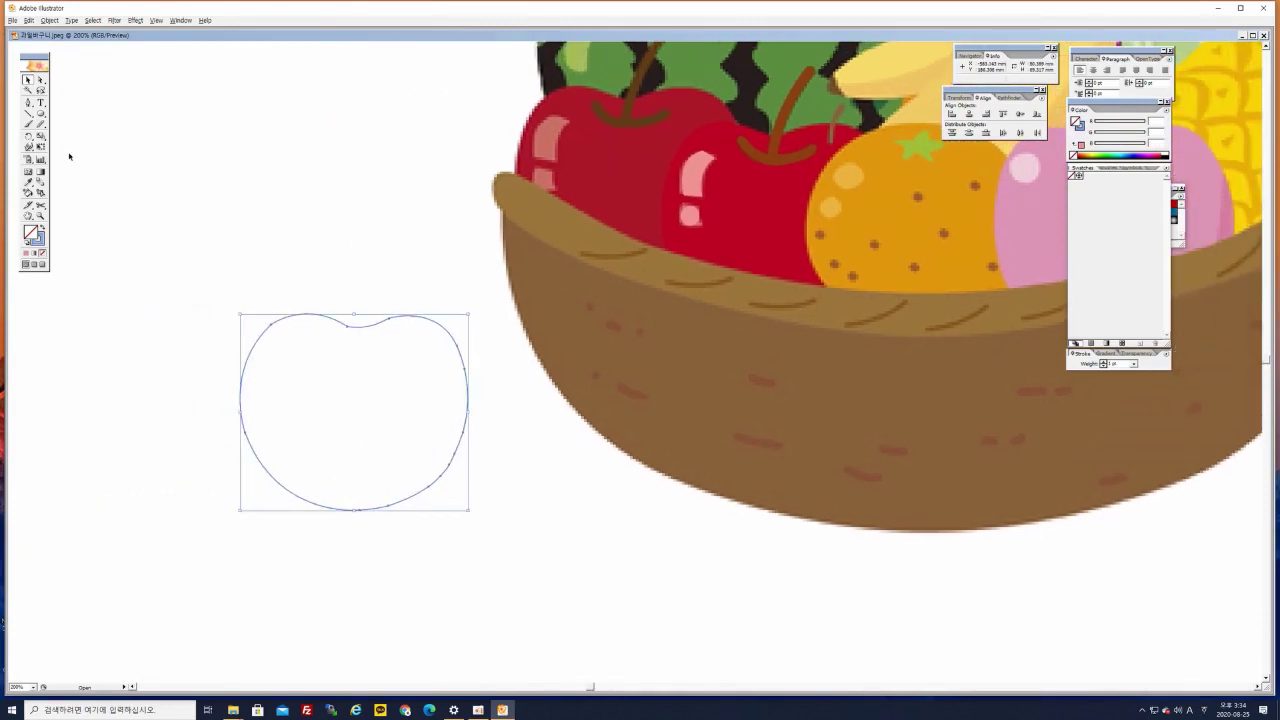
click(42, 229)
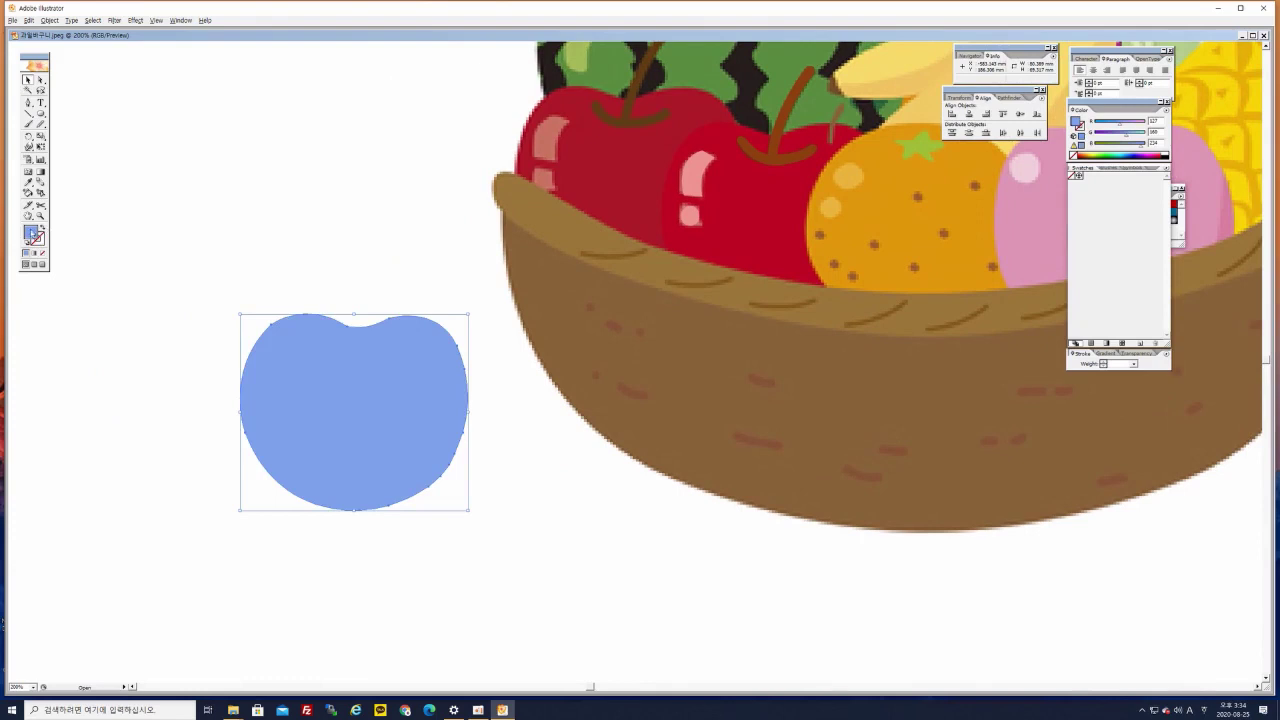
Fill the apple body with a bright crimson red
double_click(31, 234)
click(660, 297)
click(629, 315)
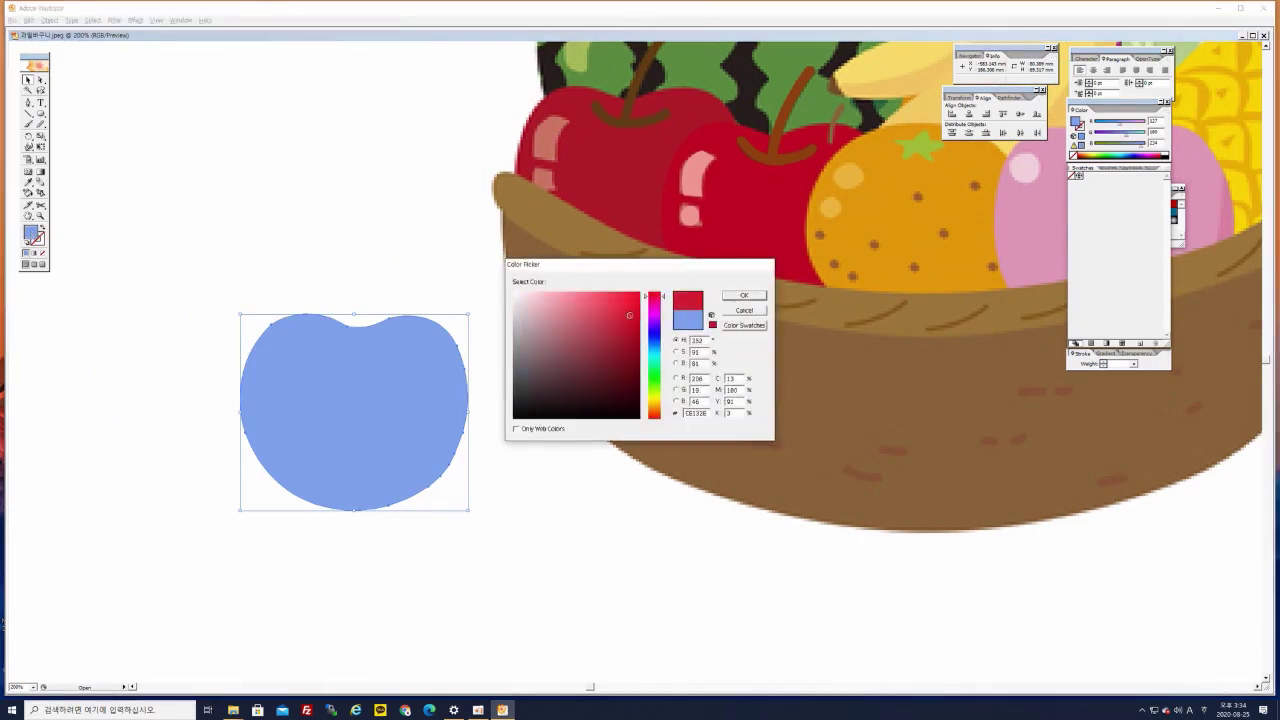
click(744, 295)
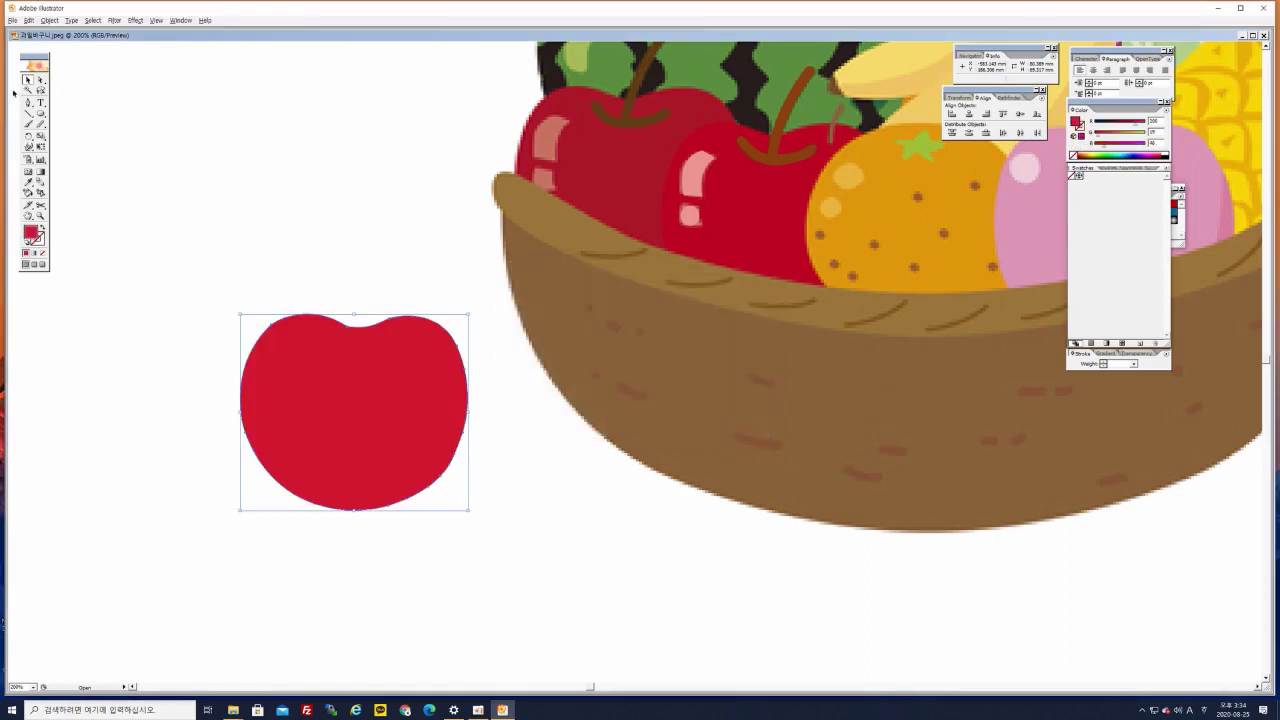
Move the red apple body onto the front of the basket and place the traced stem and both highlights on top of it
click(281, 171)
drag(643, 306, 431, 340)
drag(172, 456, 592, 462)
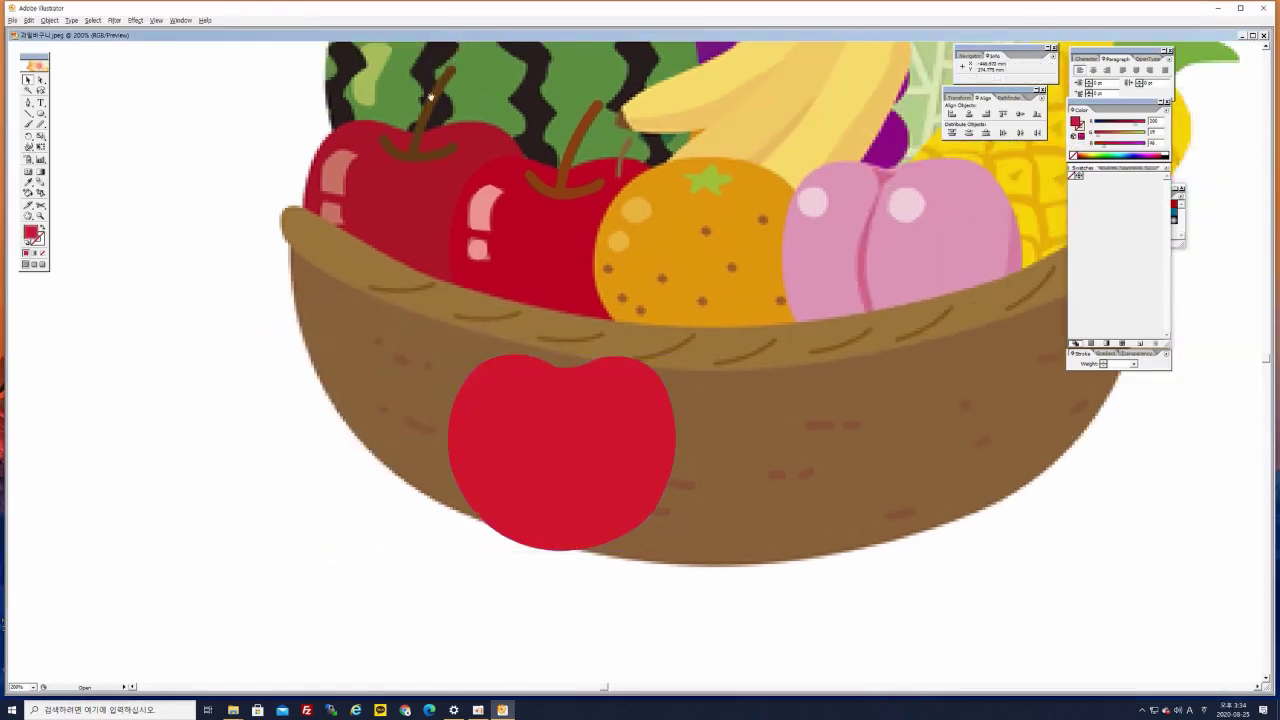
drag(431, 97, 385, 139)
drag(401, 307, 544, 170)
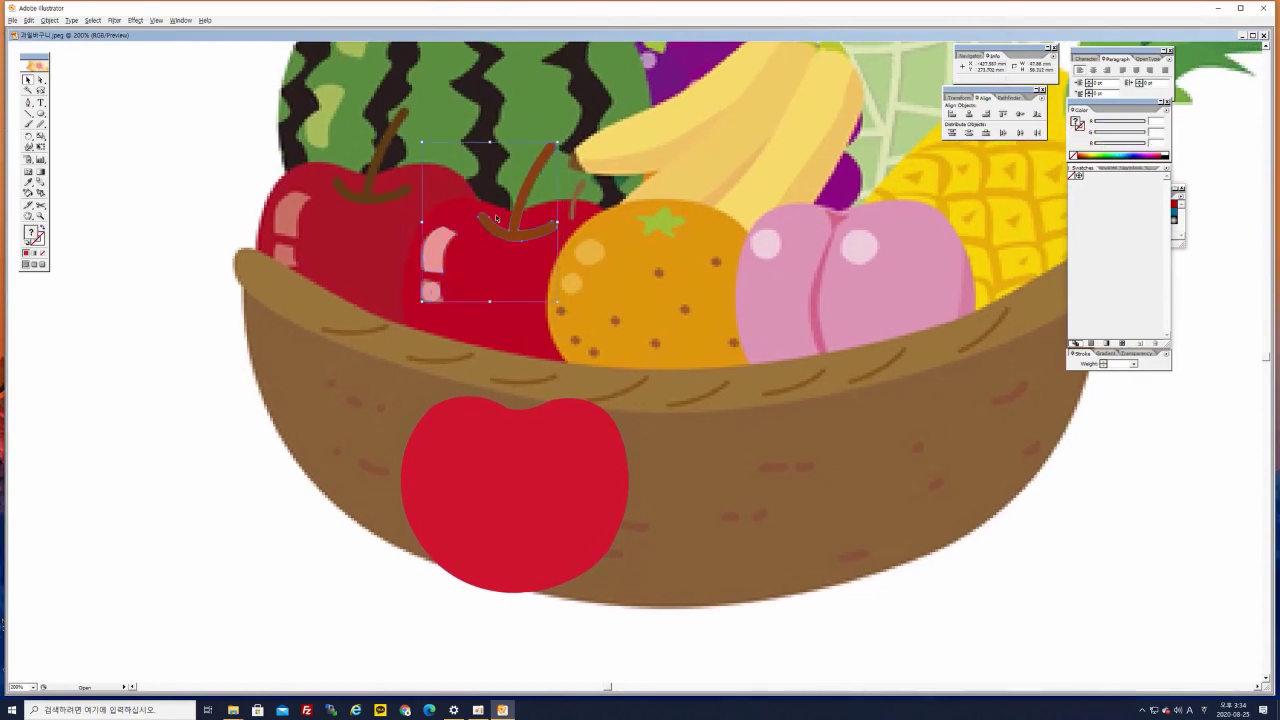
drag(567, 353, 577, 263)
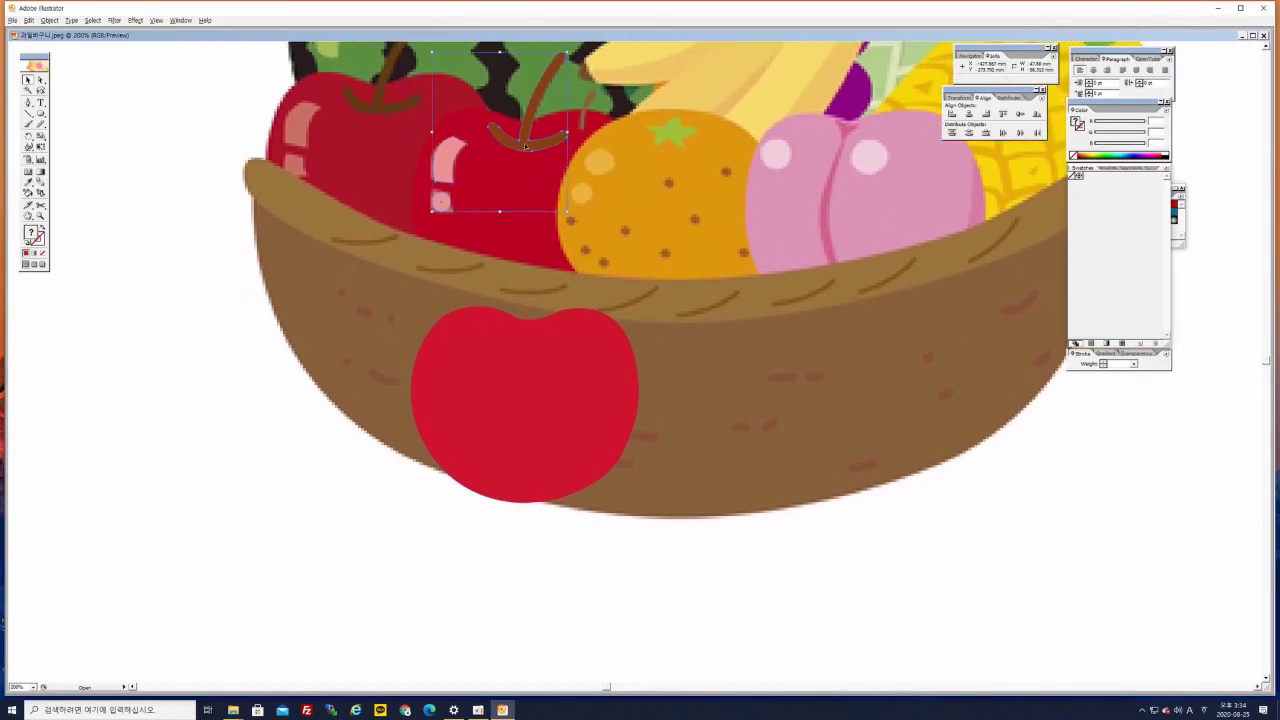
drag(525, 147, 527, 343)
click(682, 416)
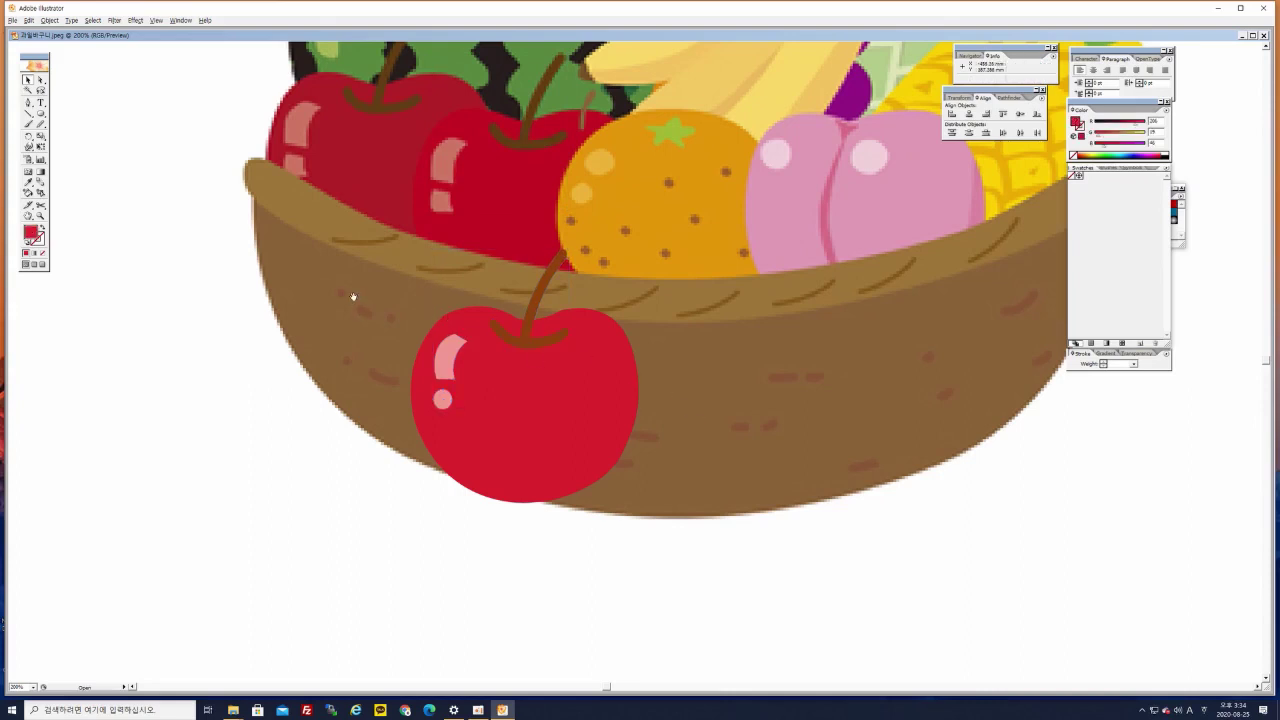
Group the apple's body, stem and highlights and place a duplicate of the group to its left
scroll(355, 316, up, 2)
drag(416, 356, 660, 548)
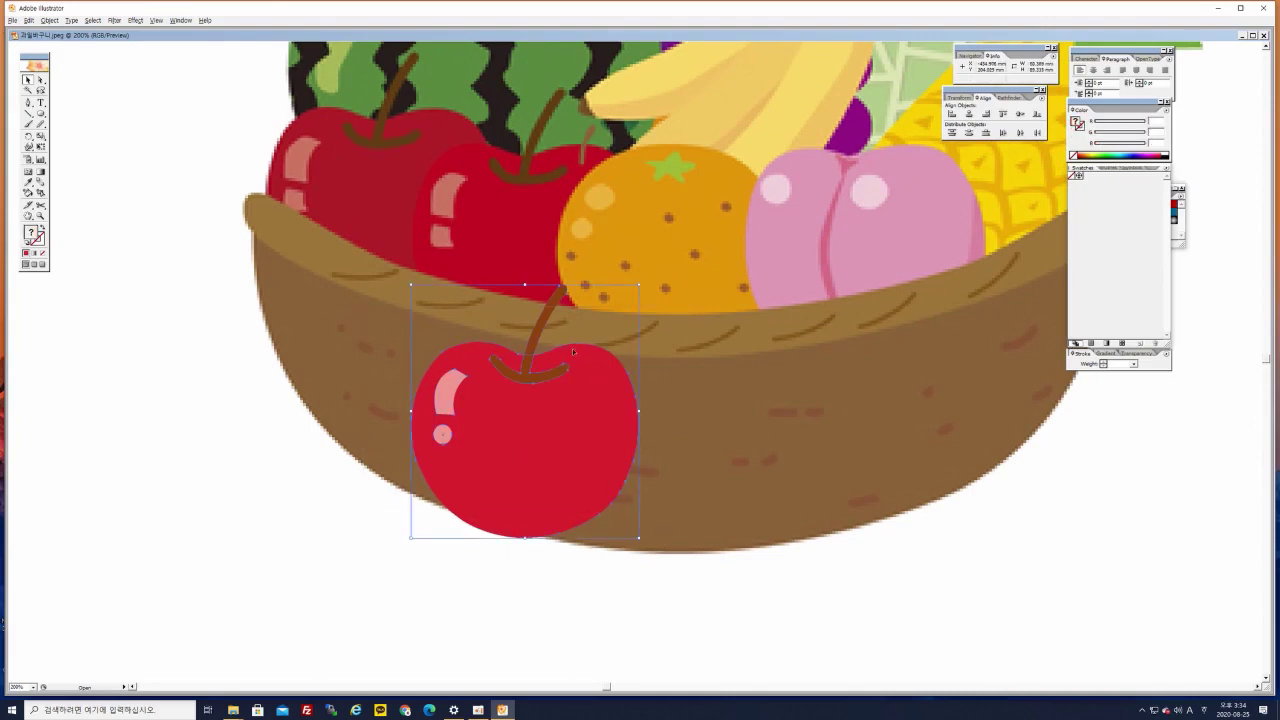
click(722, 449)
drag(596, 431, 346, 406)
click(604, 409)
click(527, 577)
click(367, 409)
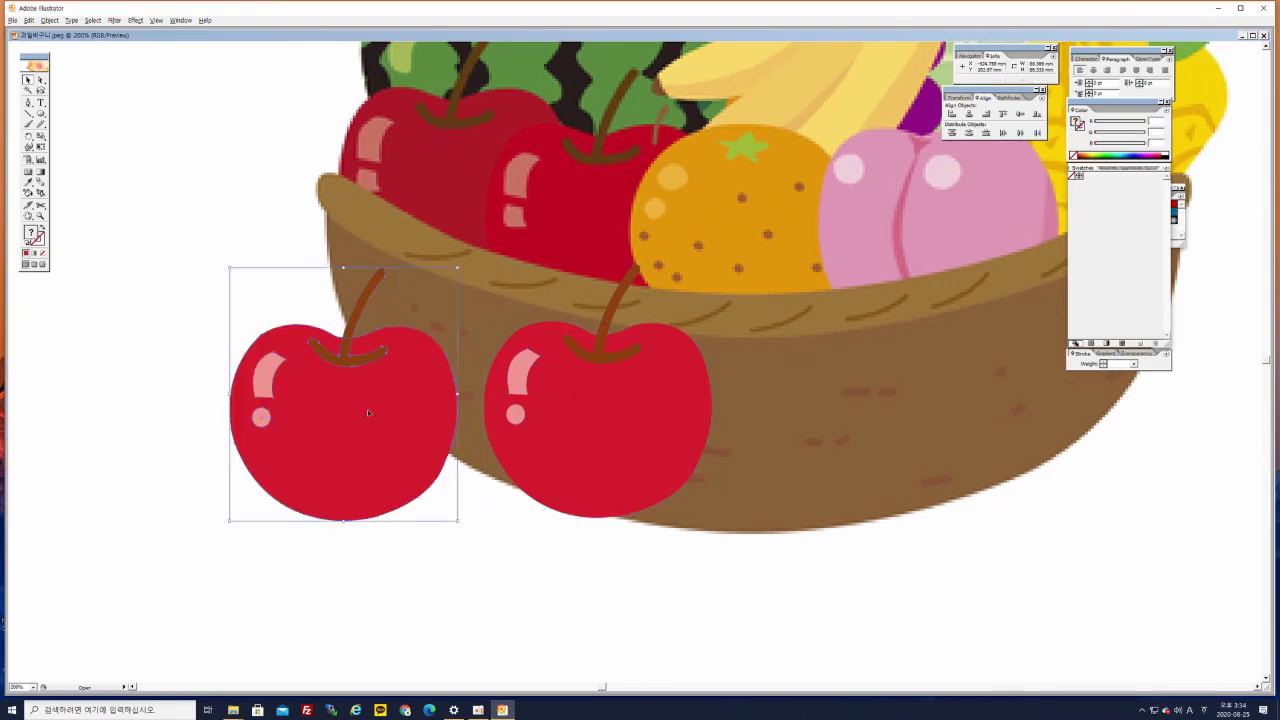
Ungroup the duplicated apple and fill its body with a darker red
right_click(367, 409)
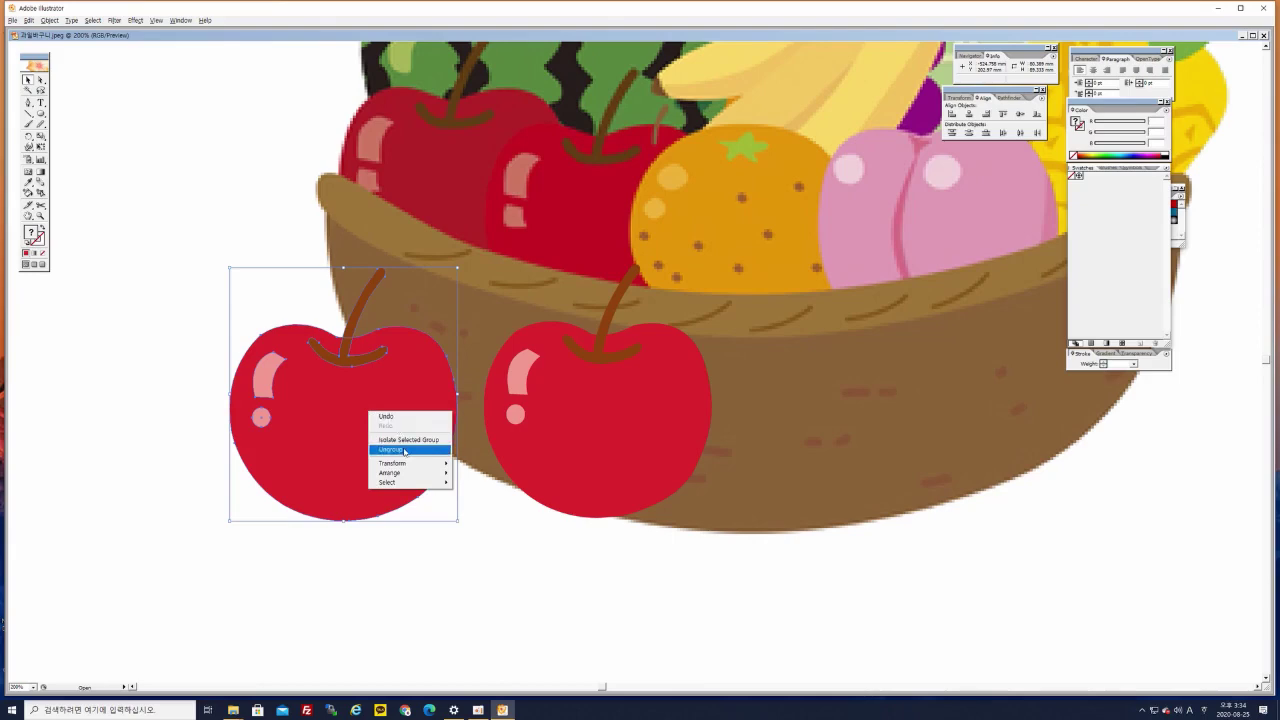
click(391, 449)
click(506, 563)
click(357, 441)
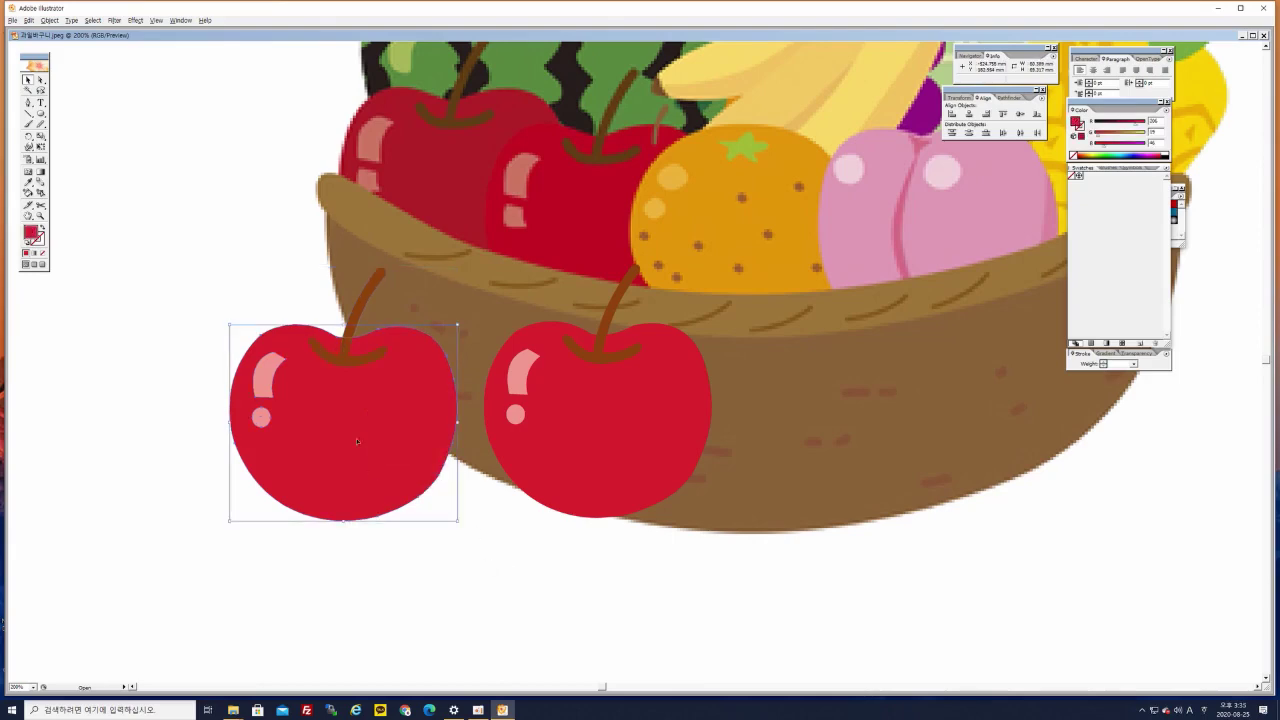
double_click(32, 236)
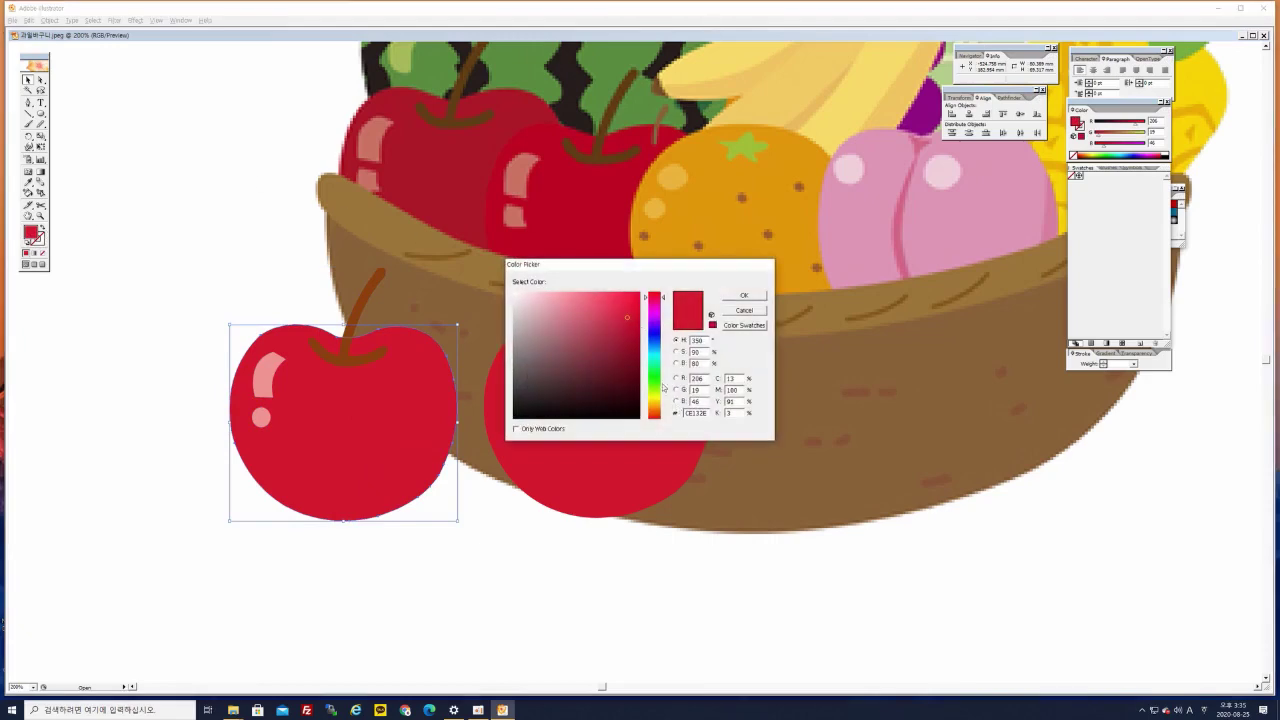
drag(655, 301, 627, 336)
click(744, 296)
click(323, 626)
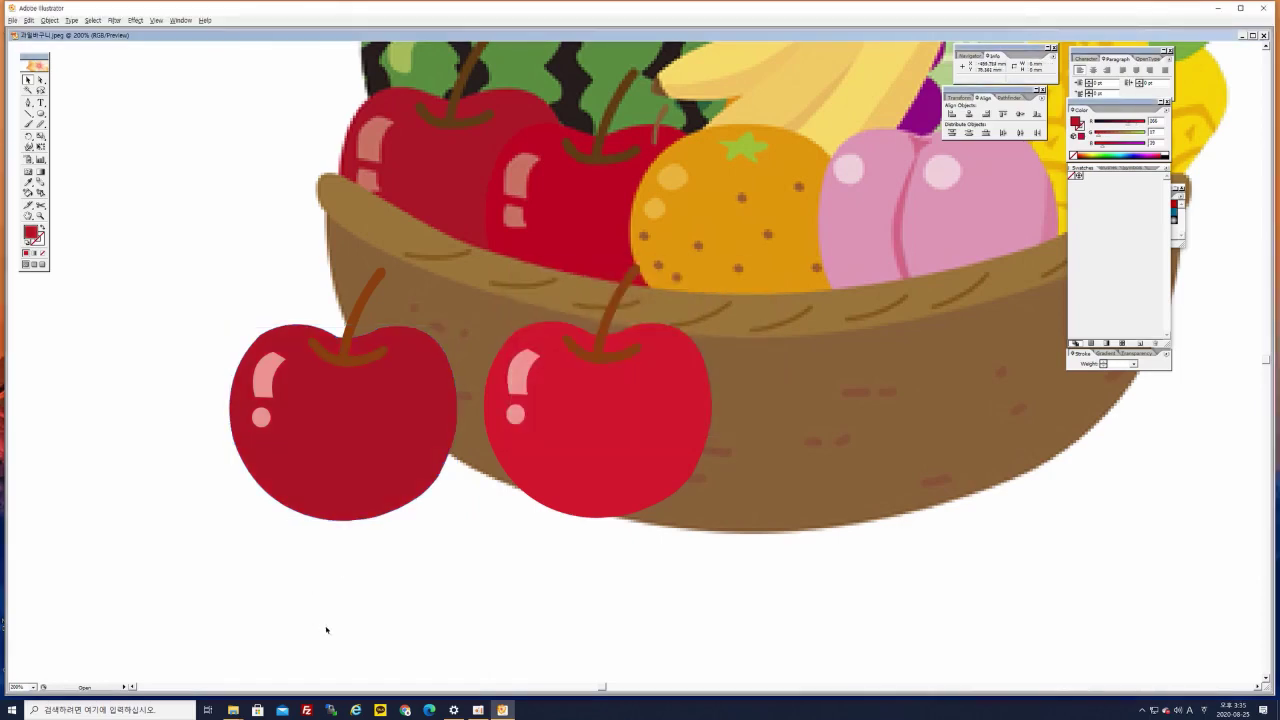
Group the darker apple's body, stem and highlights again
drag(228, 283, 415, 517)
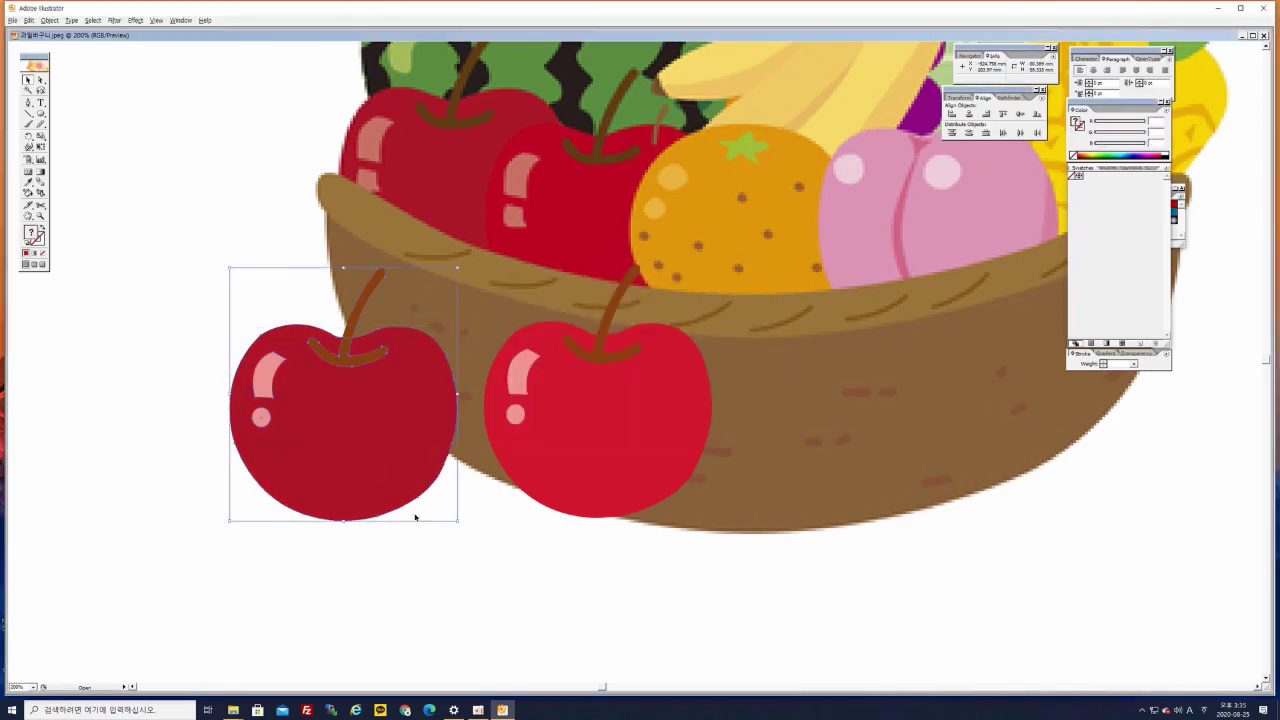
right_click(380, 444)
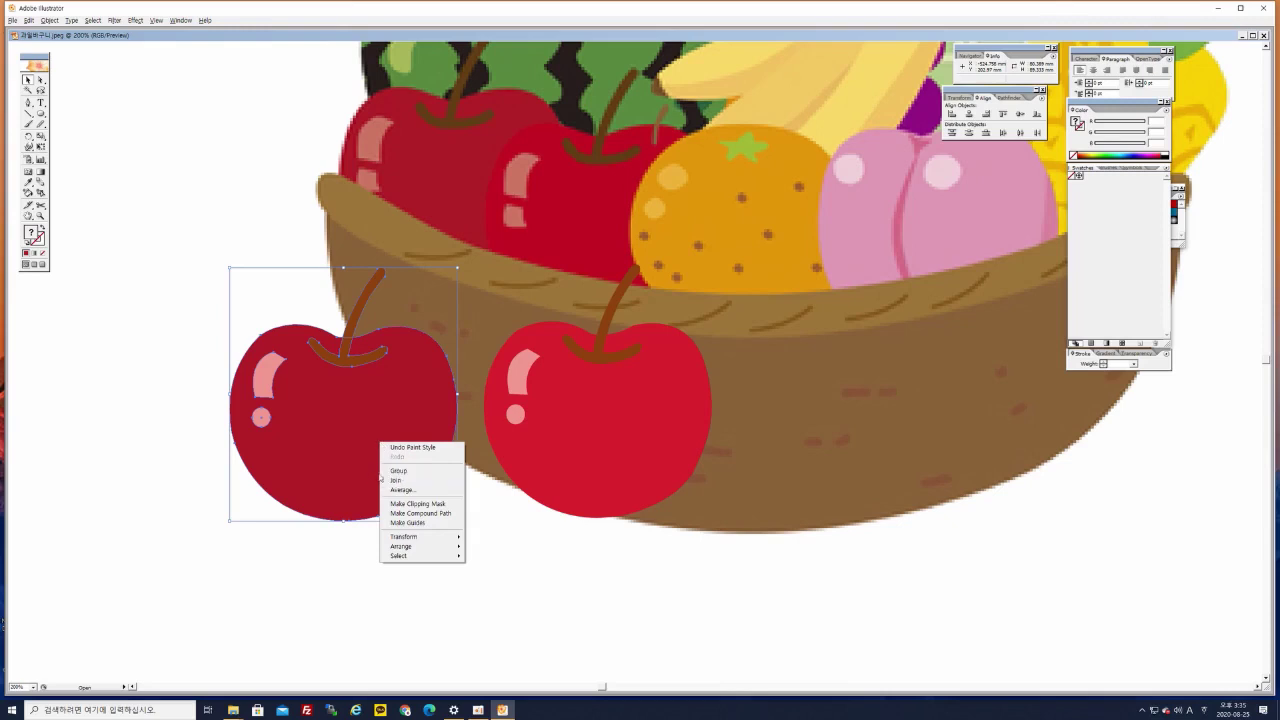
click(396, 470)
click(380, 537)
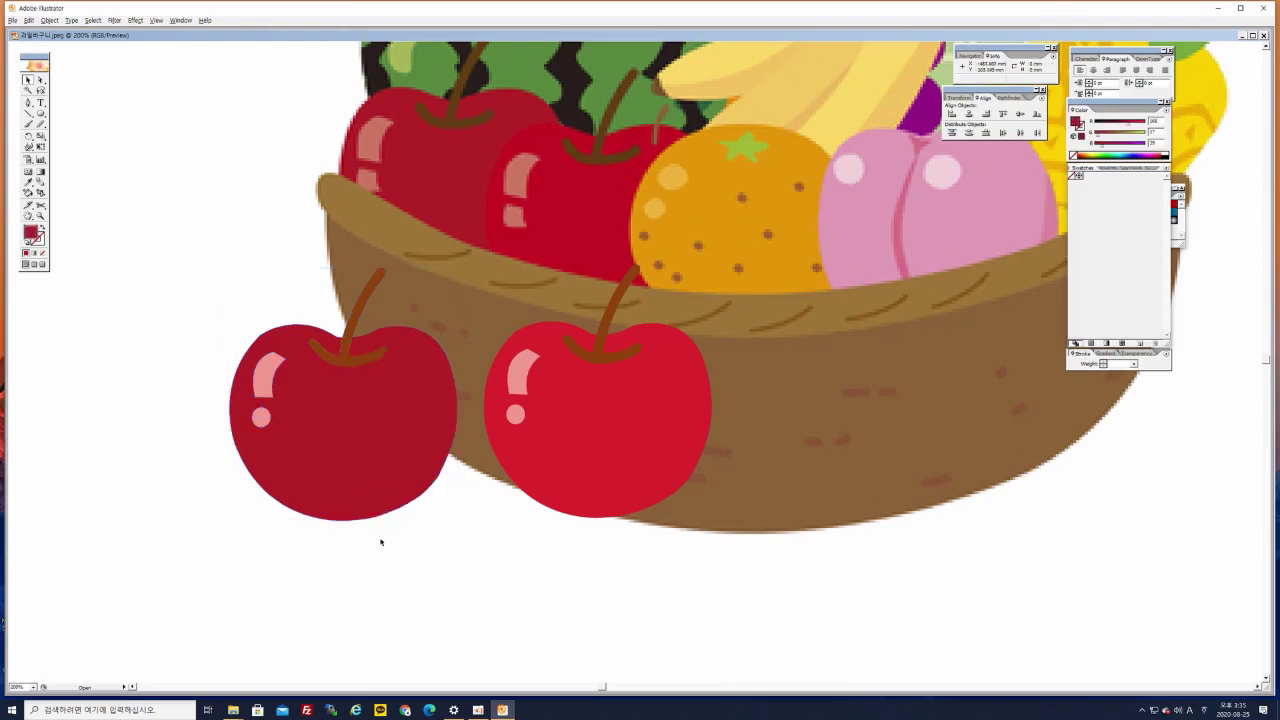
Move both apples off the basket and place them side by side below the traced orange
click(370, 432)
drag(370, 432, 470, 384)
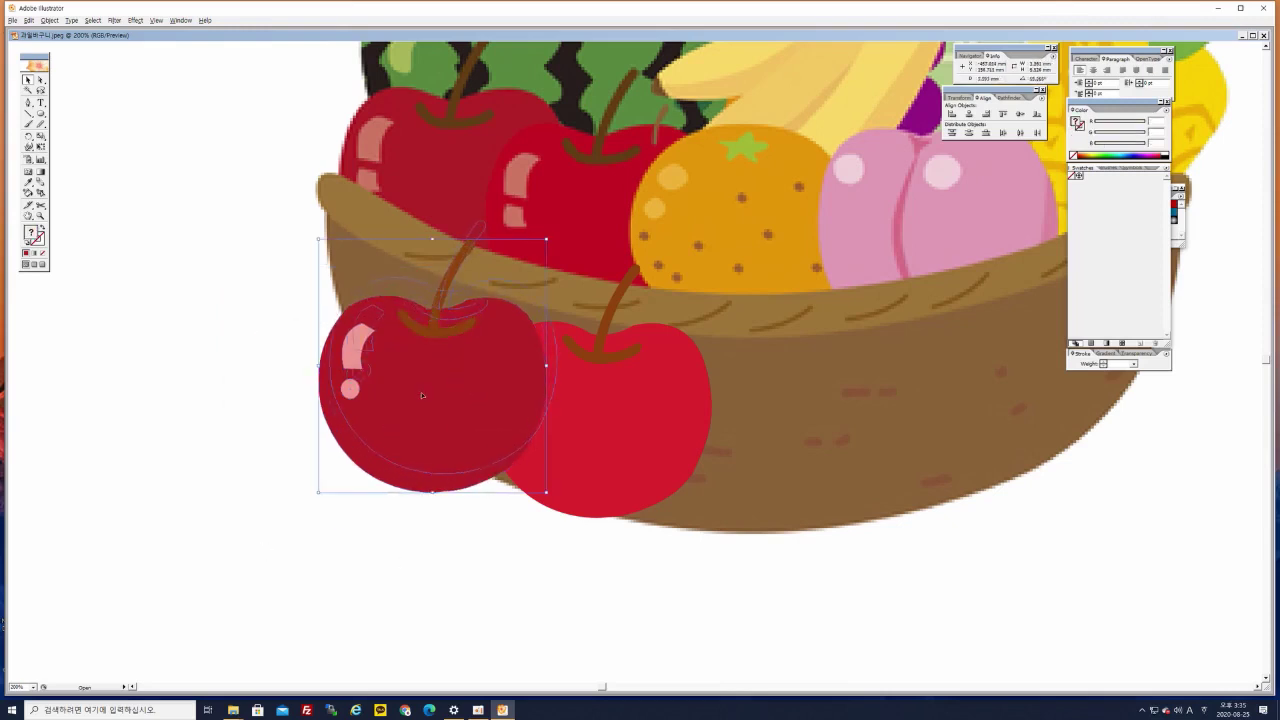
click(612, 453)
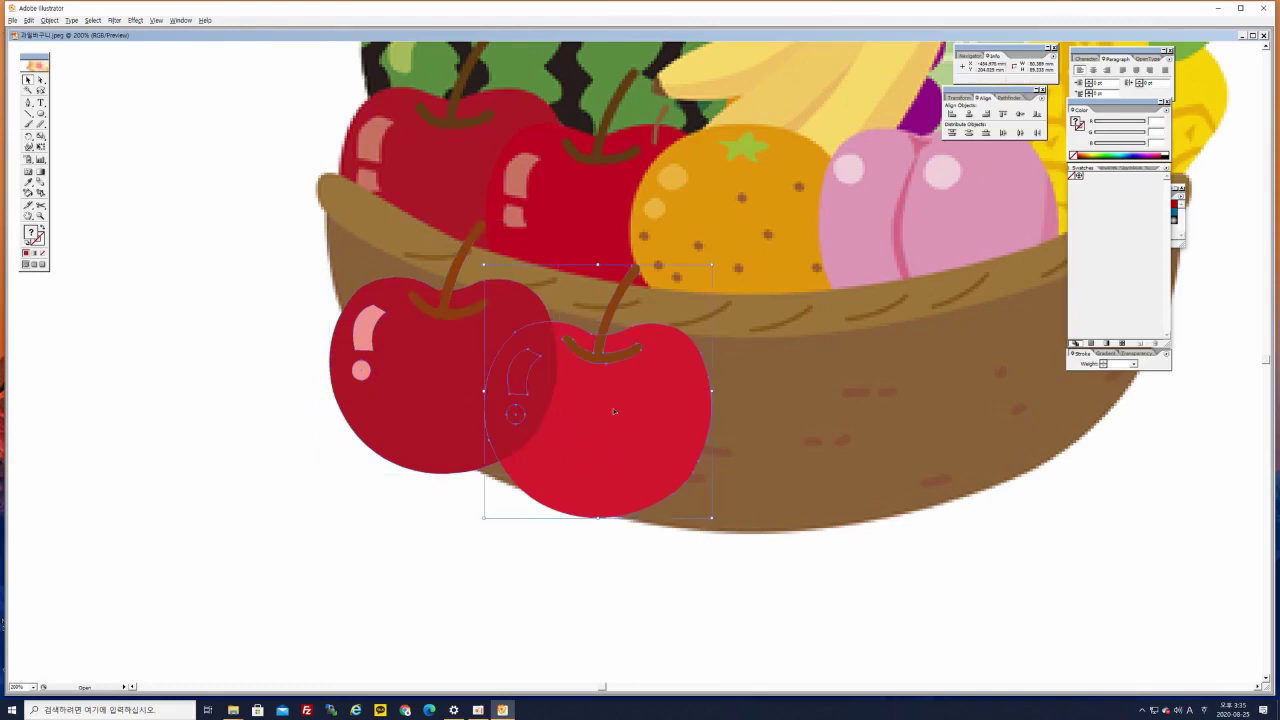
drag(416, 450, 328, 450)
drag(147, 243, 655, 517)
drag(811, 428, 437, 575)
drag(284, 584, 927, 628)
click(891, 263)
drag(654, 562, 581, 616)
drag(714, 523, 708, 376)
drag(831, 418, 759, 425)
click(966, 488)
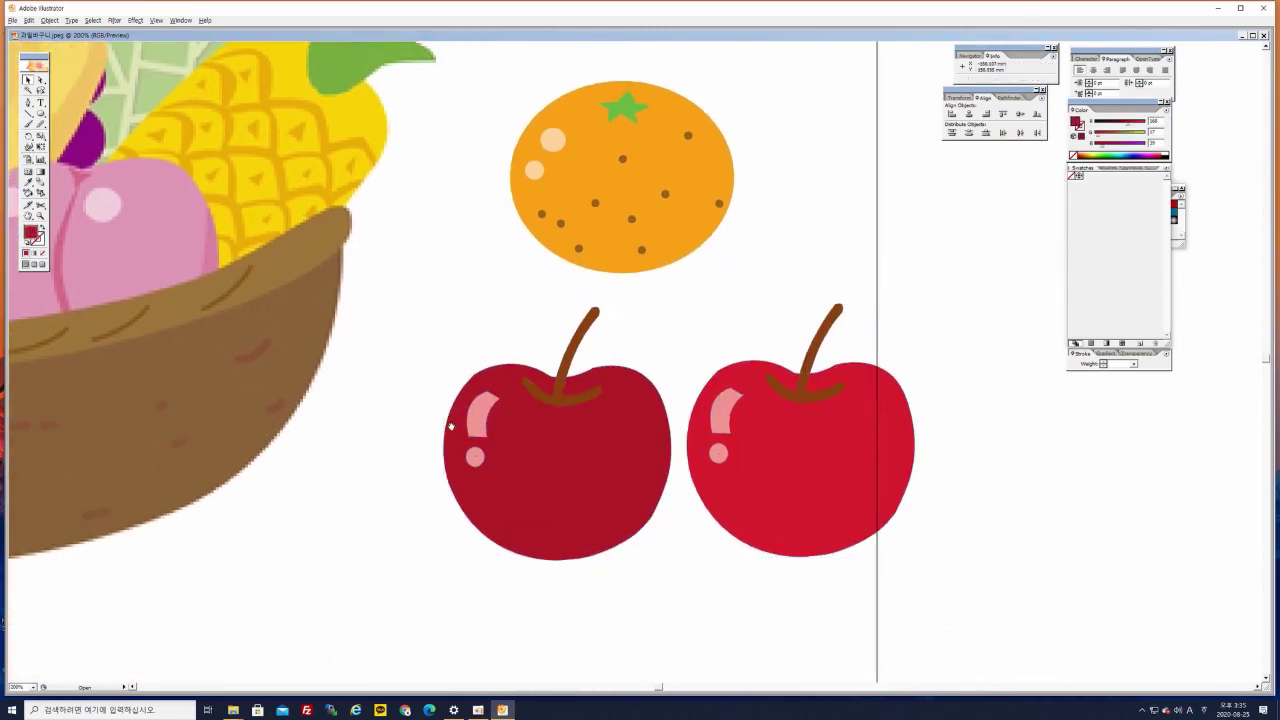
Set up the Pen tool with no fill and a red stroke for tracing the pink peach in the basket
drag(395, 432, 640, 515)
drag(411, 491, 689, 466)
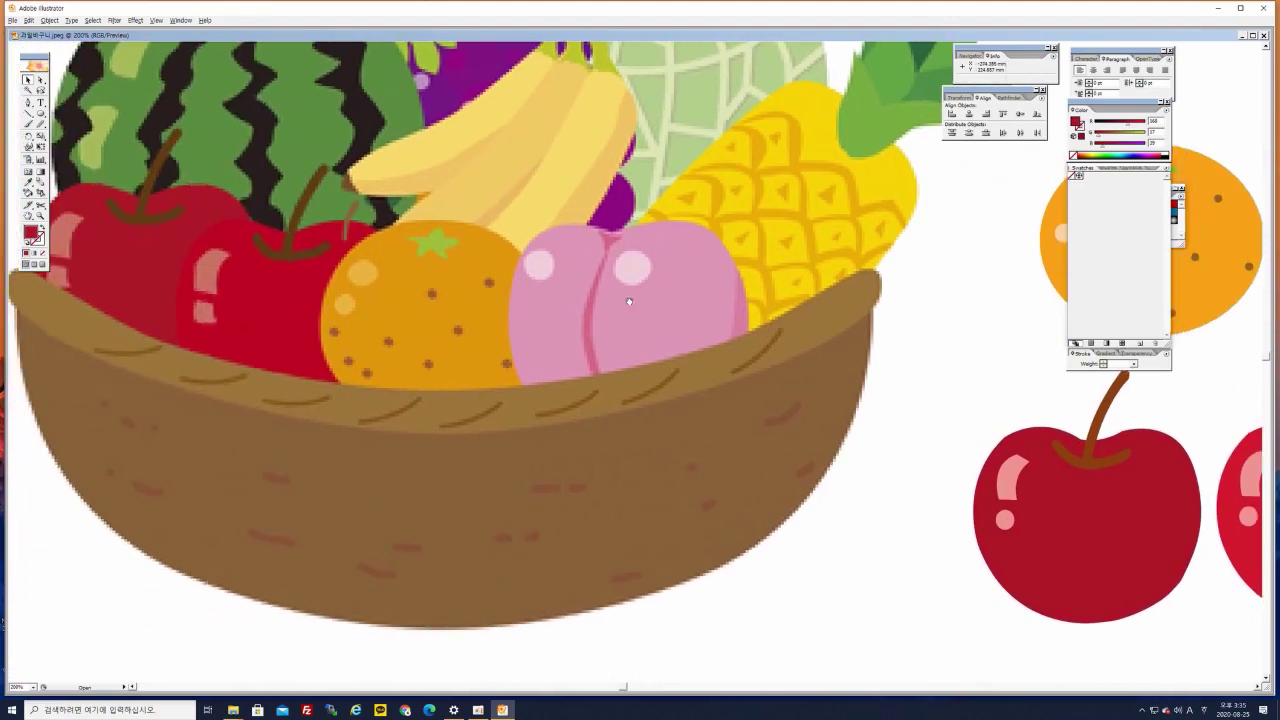
drag(631, 302, 659, 403)
drag(813, 496, 763, 455)
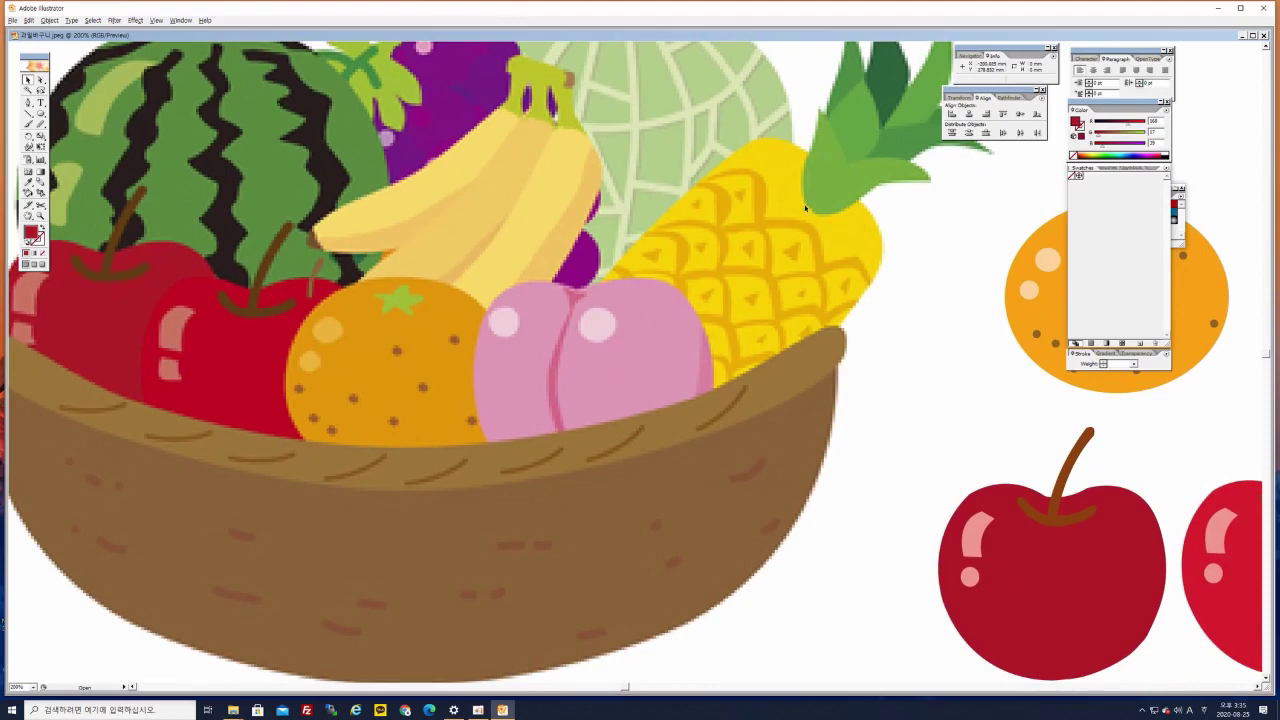
key(ctrl+plus)
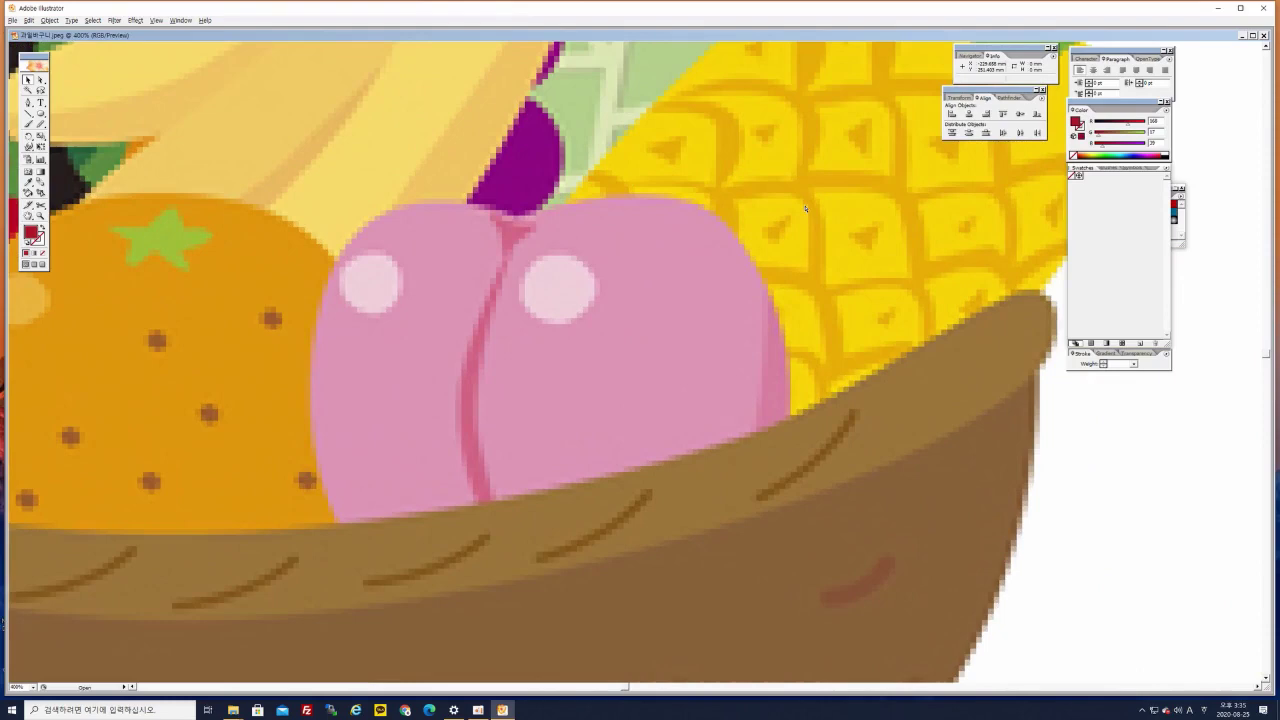
key(ctrl+minus)
drag(495, 440, 453, 362)
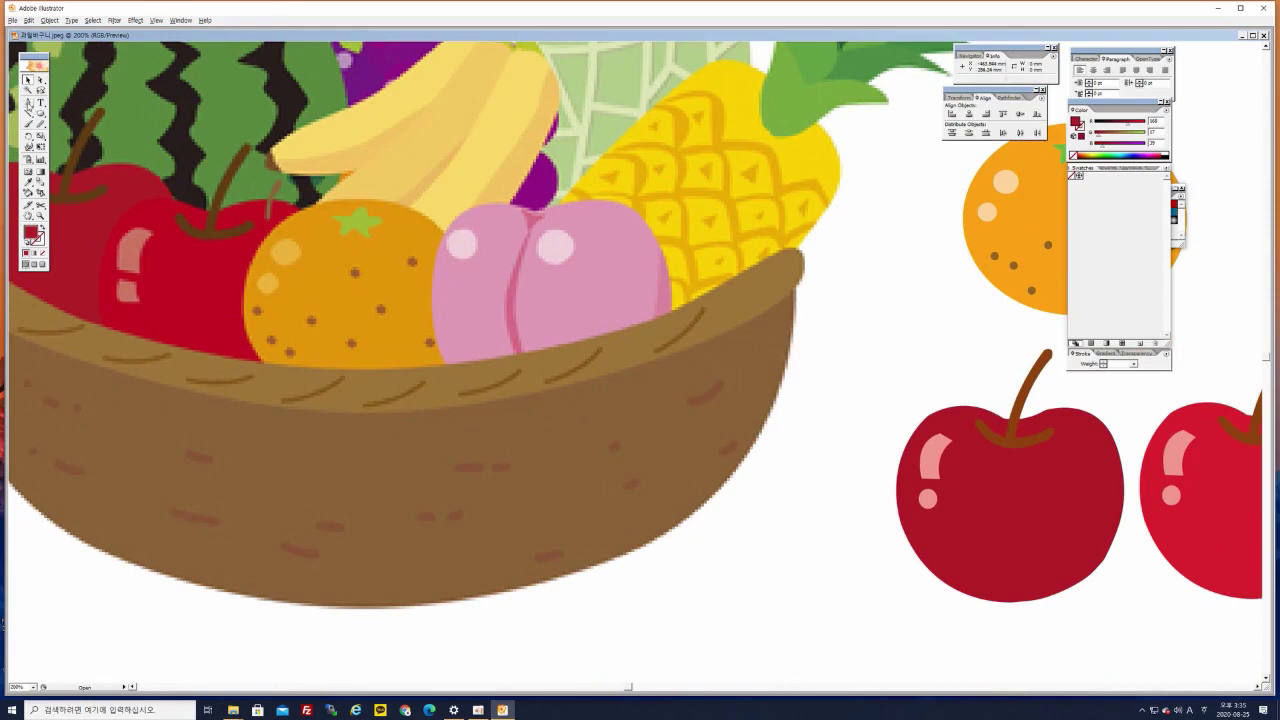
click(43, 229)
click(41, 240)
click(28, 102)
scroll(487, 324, up, 1)
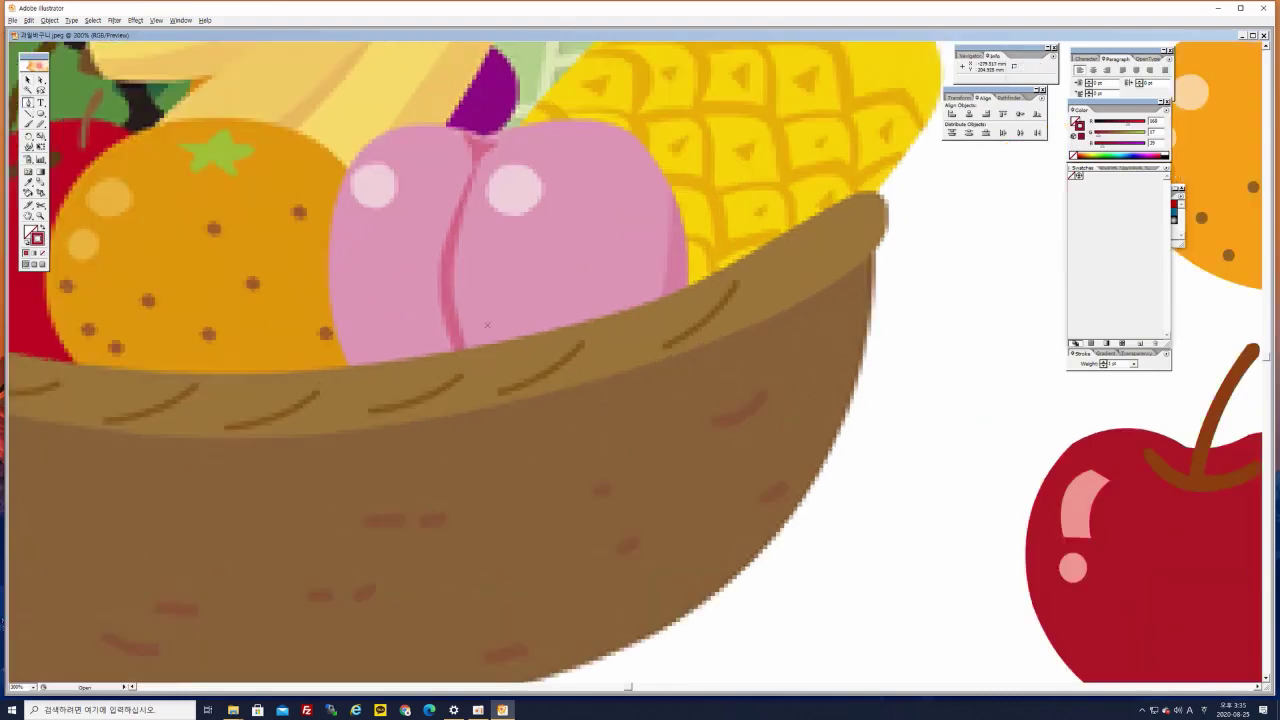
drag(538, 209, 501, 220)
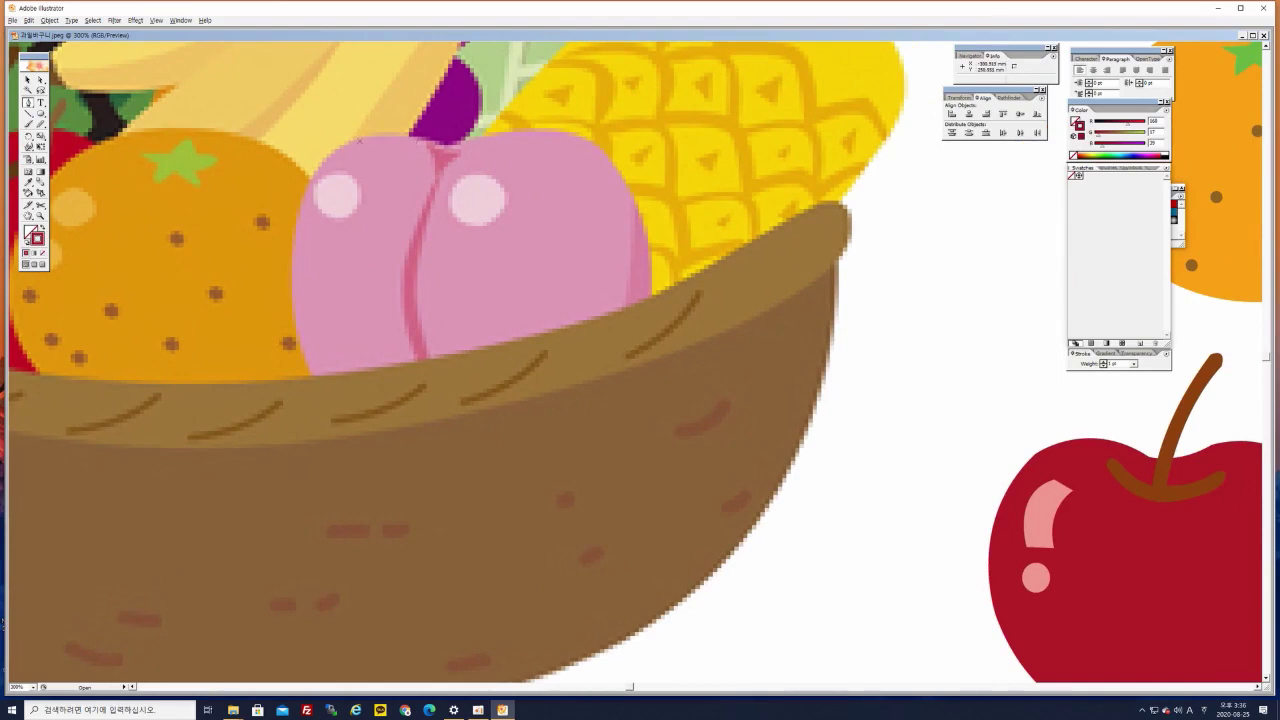
Trace the peach's top edge with the Pen tool from the left lobe across the central dip to the right shoulder
click(361, 138)
mouse_move(459, 149)
mouse_down()
mouse_move(477, 137)
mouse_move(472, 162)
mouse_move(467, 133)
mouse_up()
key(ctrl+z)
key(ctrl+plus)
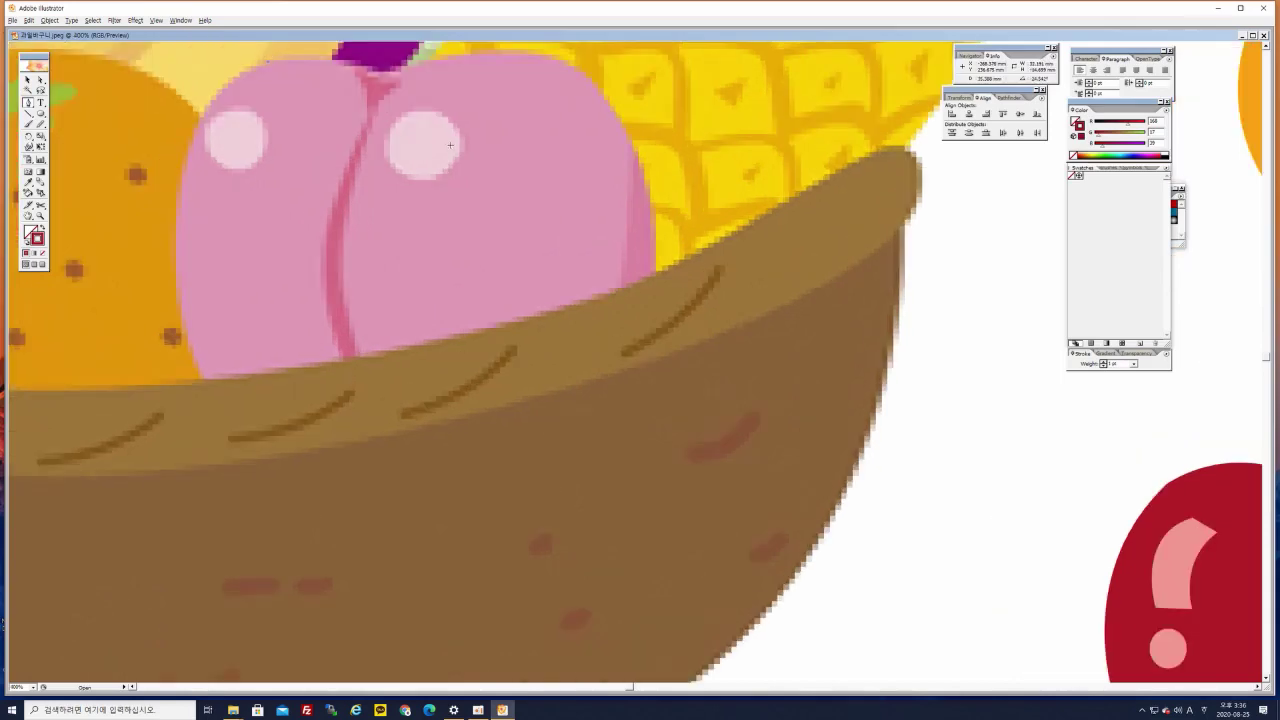
drag(431, 117, 558, 315)
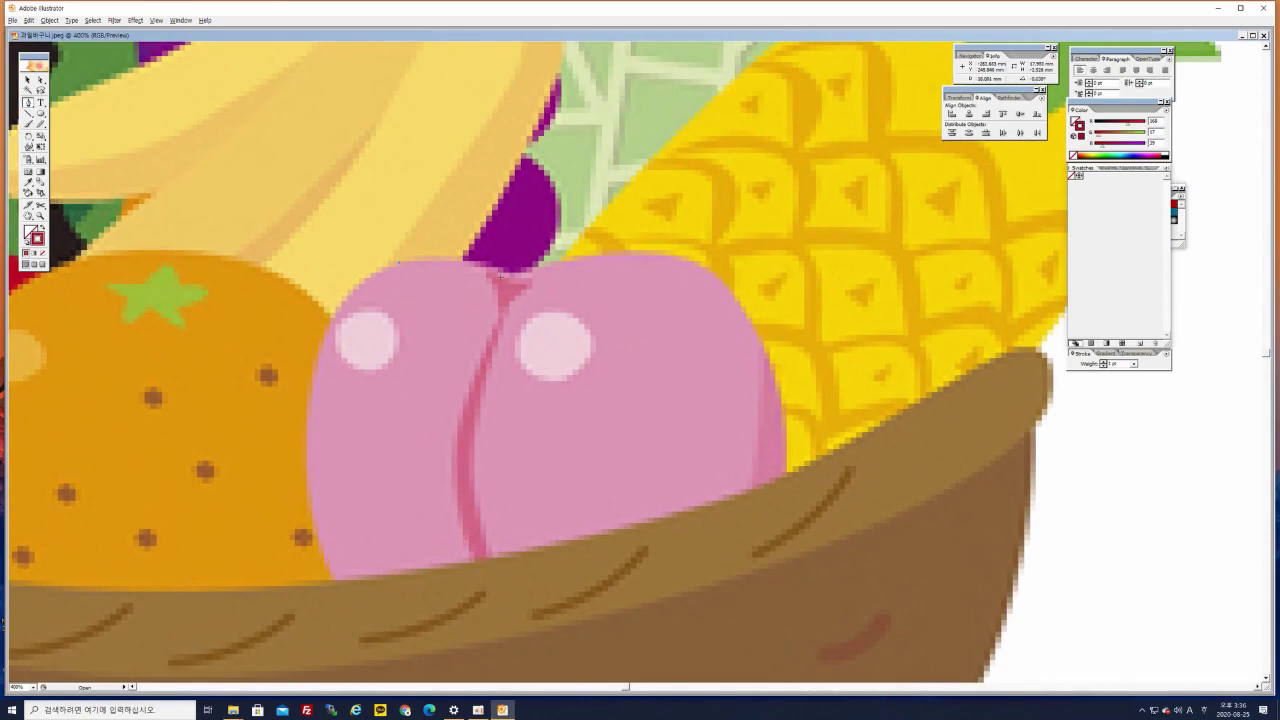
mouse_move(516, 287)
mouse_down()
mouse_move(560, 309)
mouse_move(541, 304)
mouse_up()
drag(568, 250, 567, 254)
drag(683, 346, 626, 291)
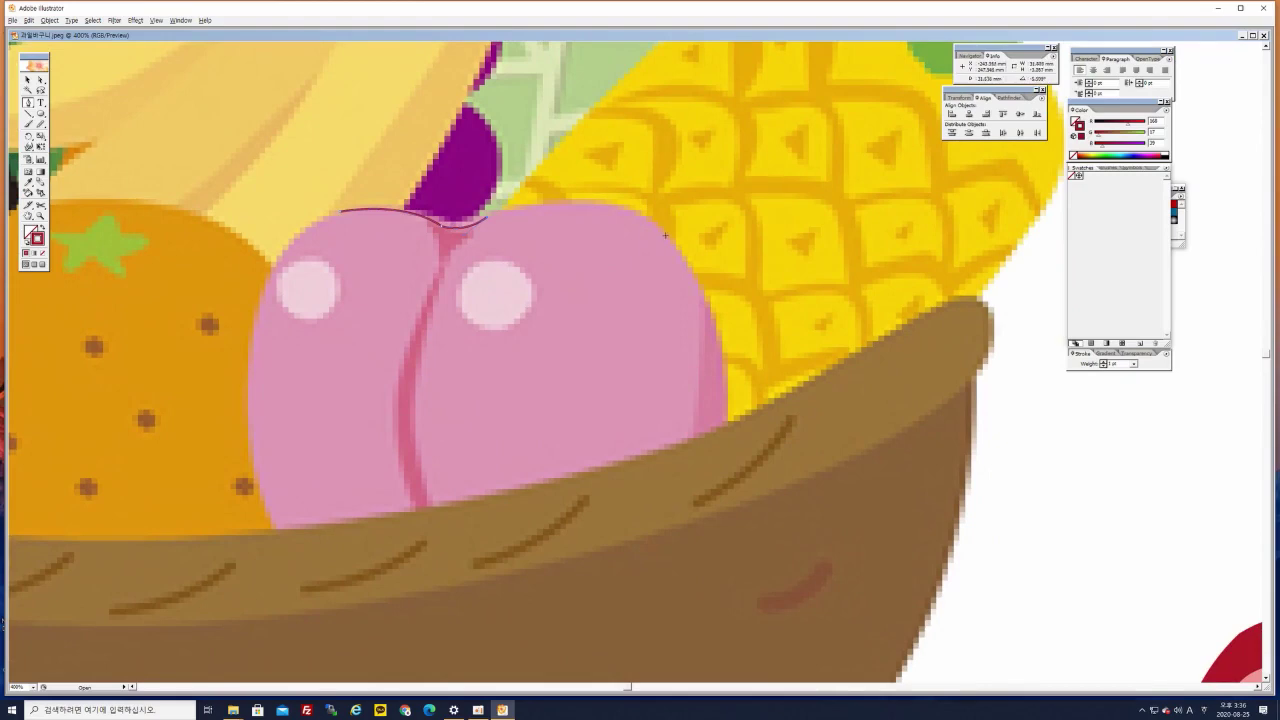
drag(676, 244, 724, 292)
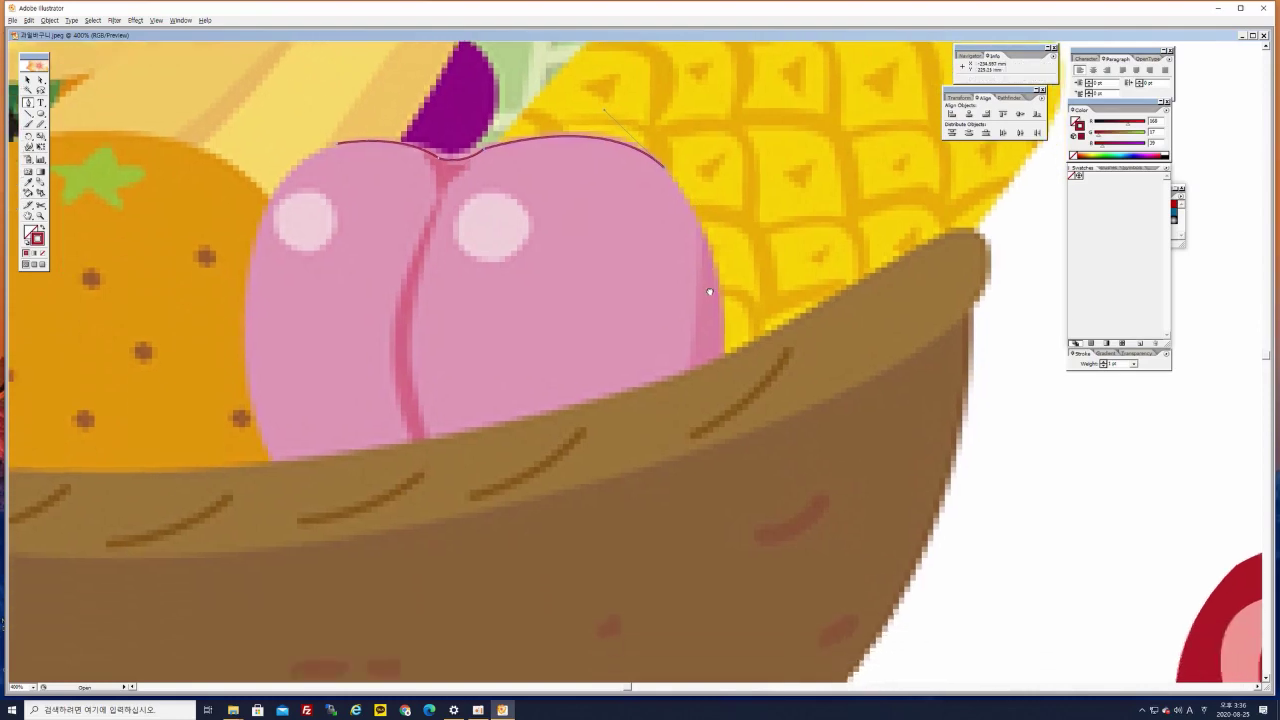
Continue the peach outline down its right side and around the hidden bottom, drawing over the basket
scroll(709, 286, down, 2)
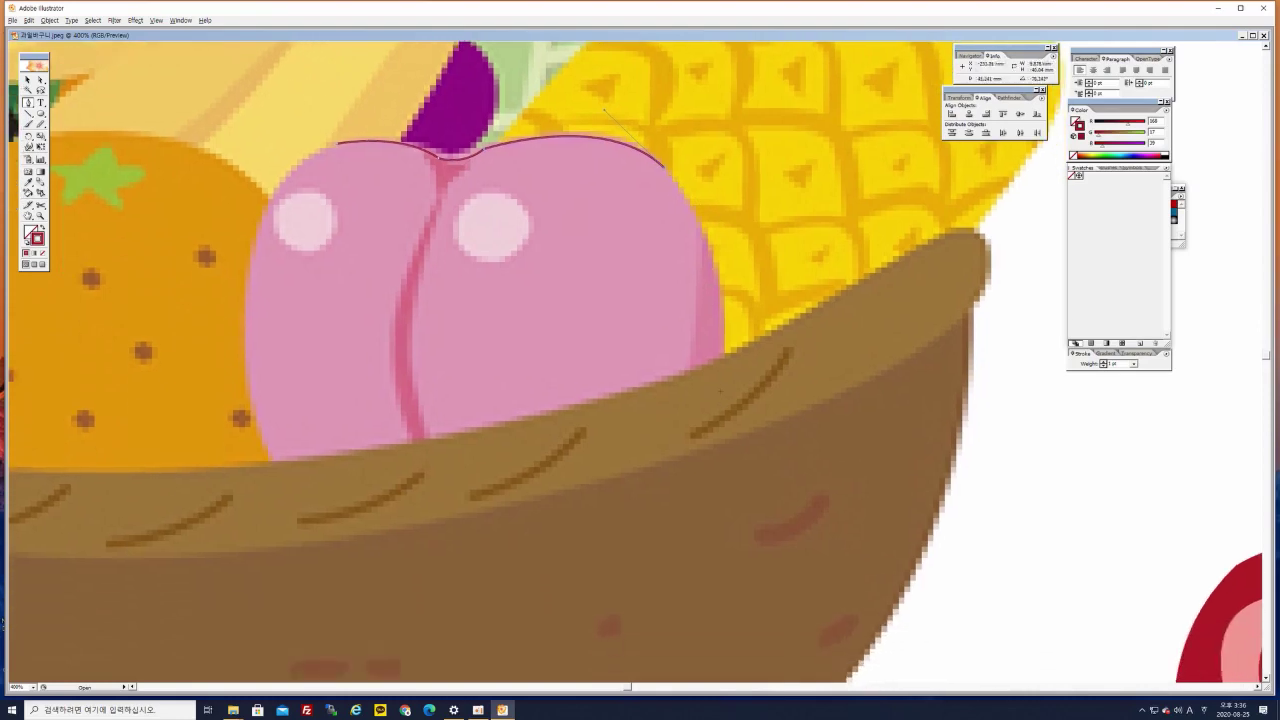
drag(725, 438, 722, 541)
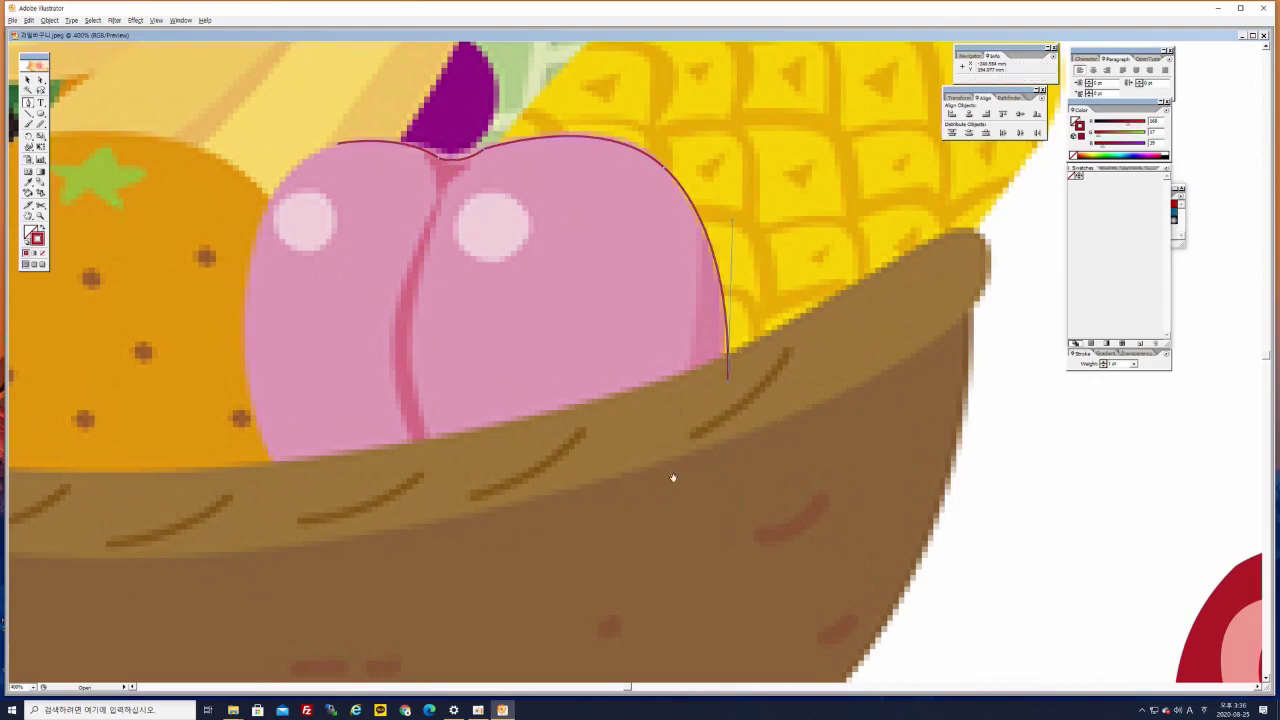
drag(667, 494, 704, 398)
key(ctrl+minus)
key(ctrl+minus)
key(p)
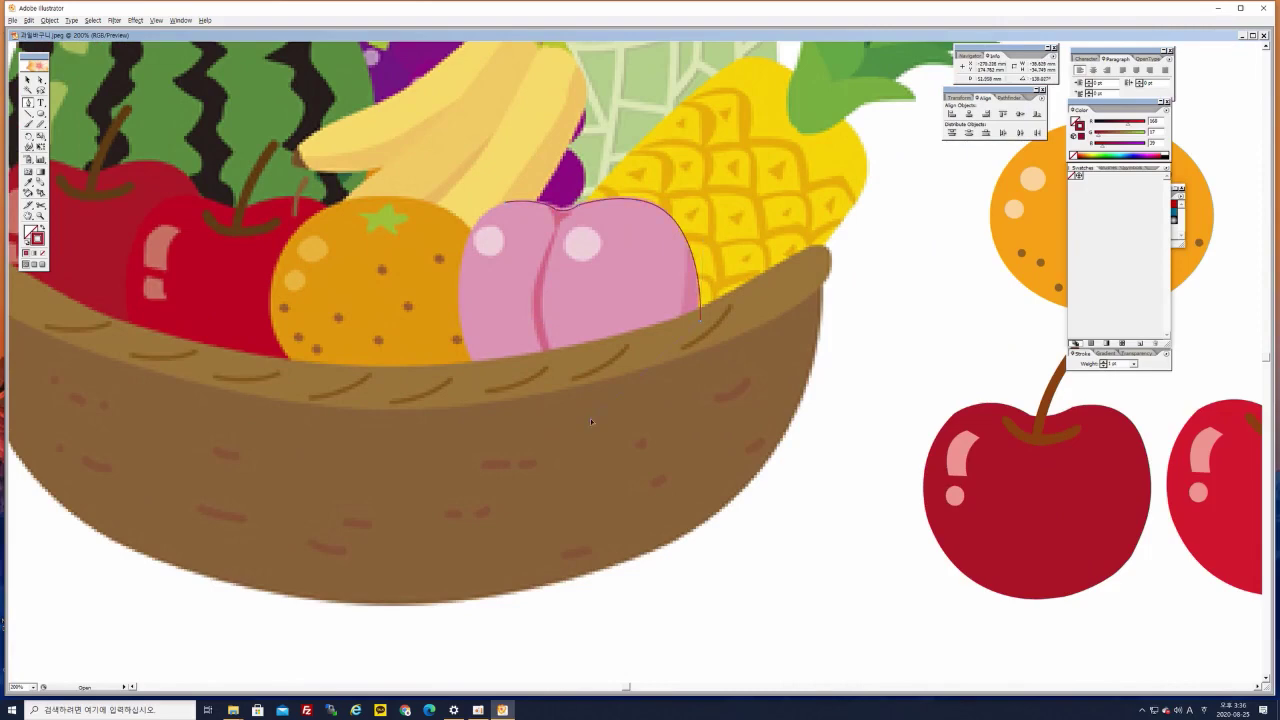
drag(520, 424, 512, 417)
drag(490, 414, 490, 414)
click(592, 420)
Bring the outline up the peach's left side and close it at the left lobe, about 86 mm wide and 80 mm tall
drag(494, 404, 450, 366)
drag(448, 370, 448, 370)
drag(458, 302, 456, 235)
drag(506, 200, 563, 176)
click(29, 80)
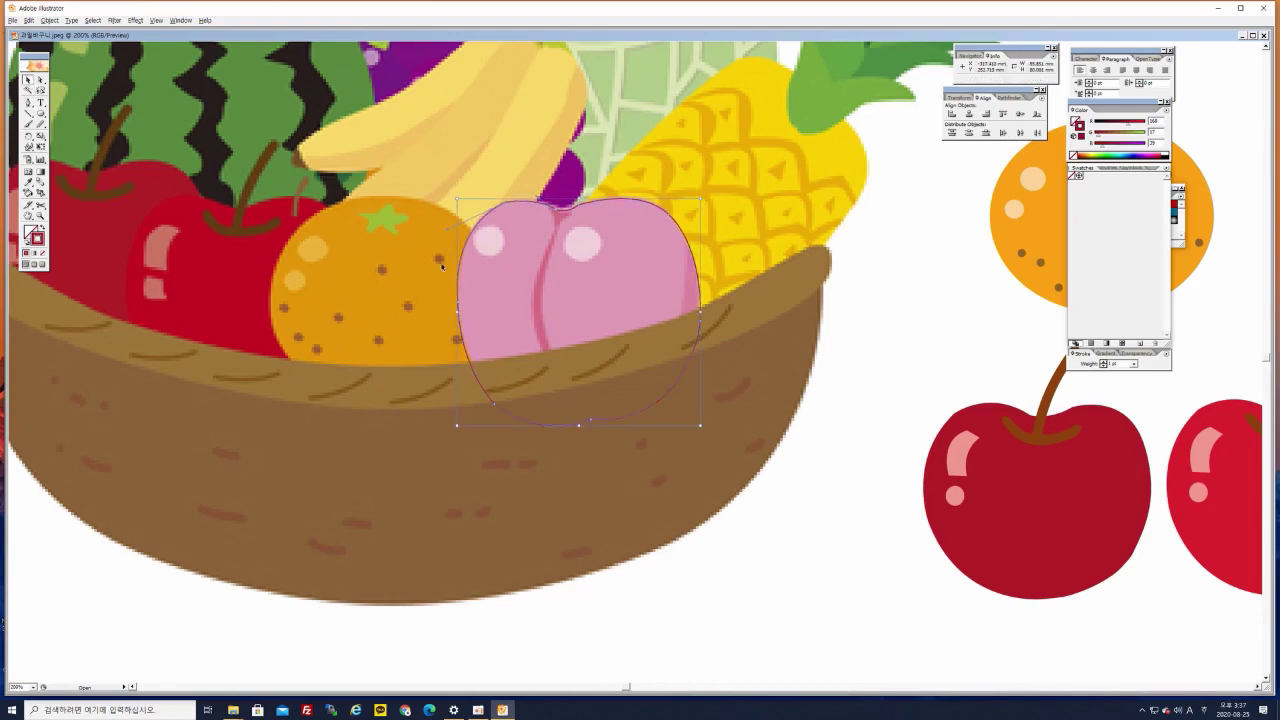
click(869, 303)
Shift the peach outline's lower-left anchor point inward to smooth the curve over the basket
key(ctrl+plus)
key(ctrl+plus)
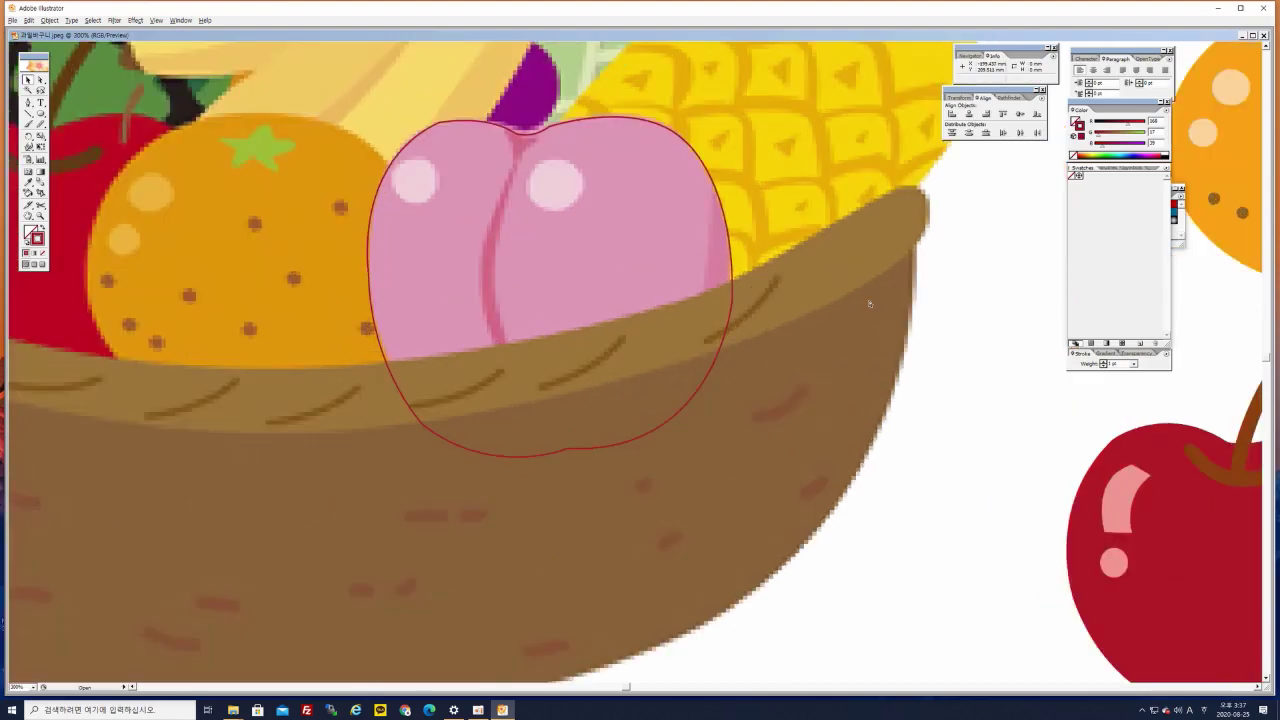
click(41, 80)
click(352, 447)
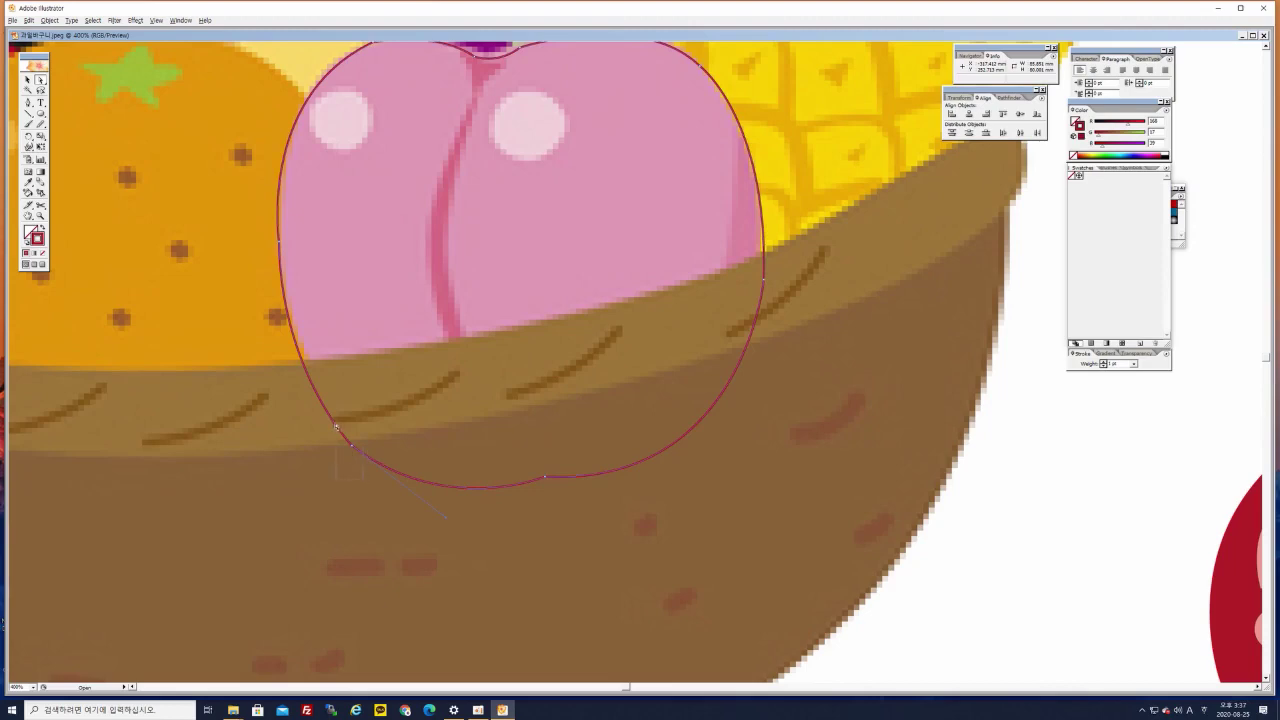
drag(355, 450, 356, 443)
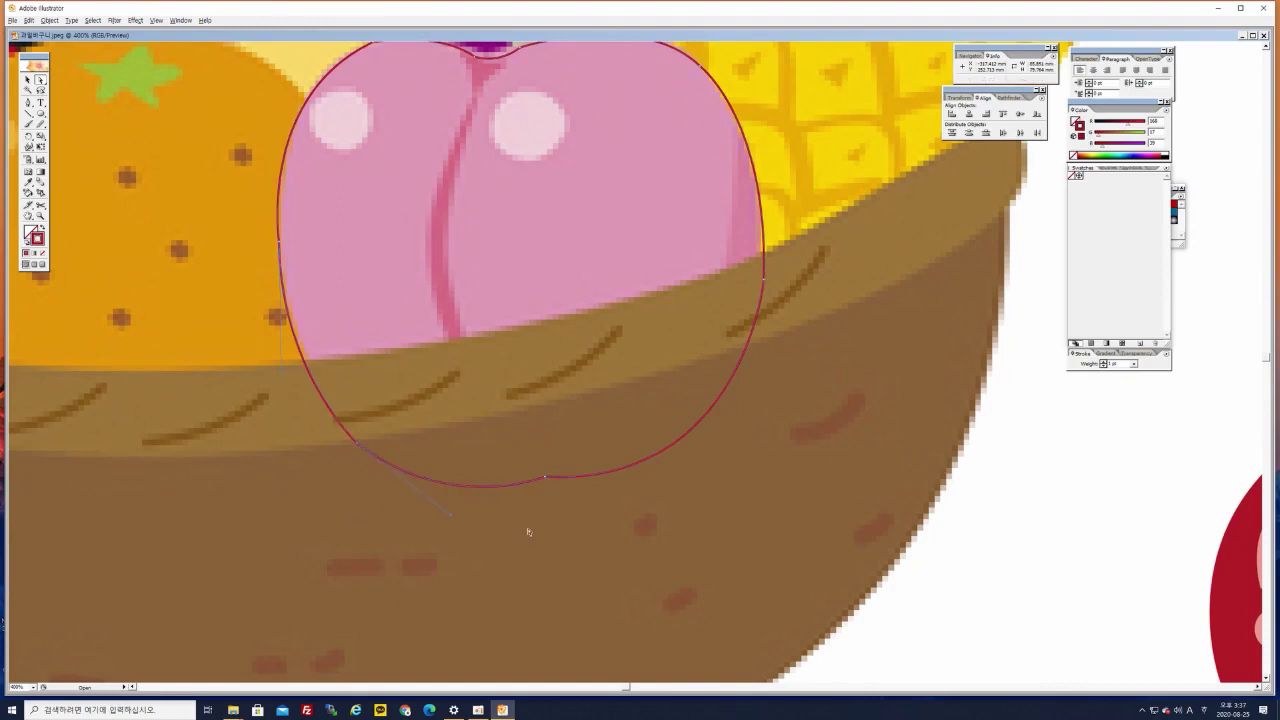
drag(357, 444, 362, 443)
click(348, 530)
Reshape the outline's left side by adjusting its anchor point and curve handle along the peach edge
click(279, 244)
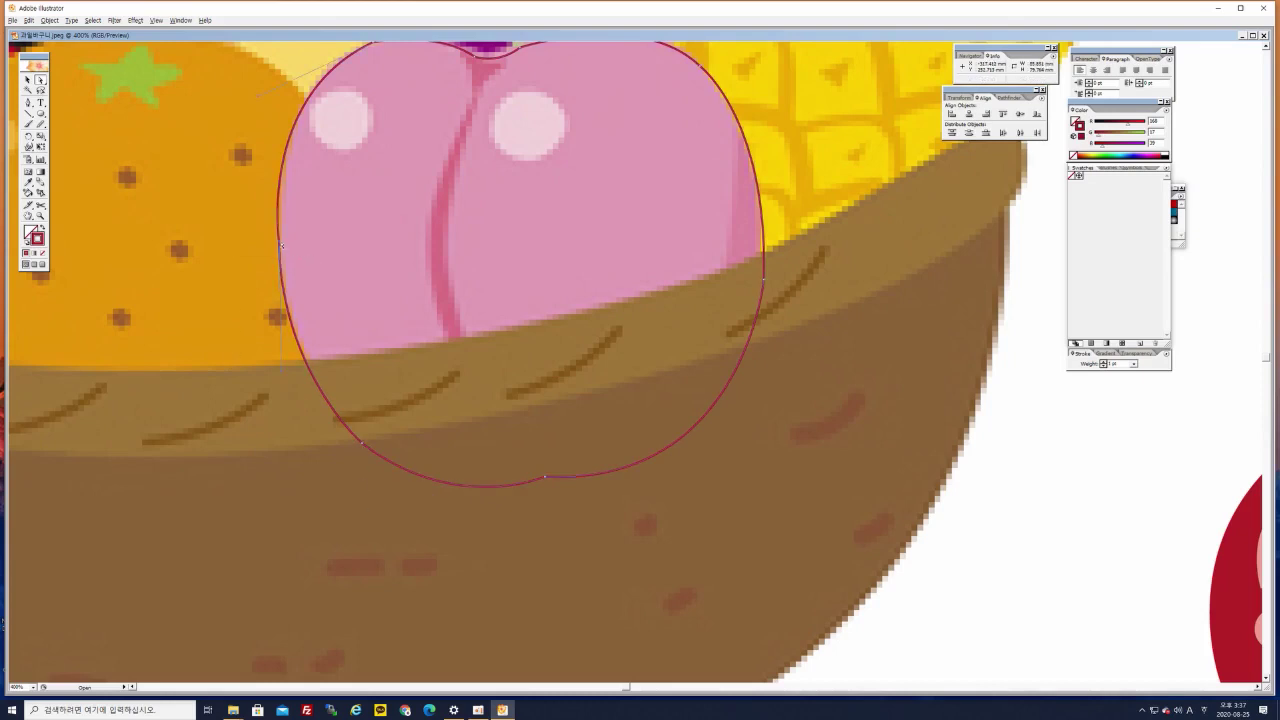
drag(281, 244, 282, 296)
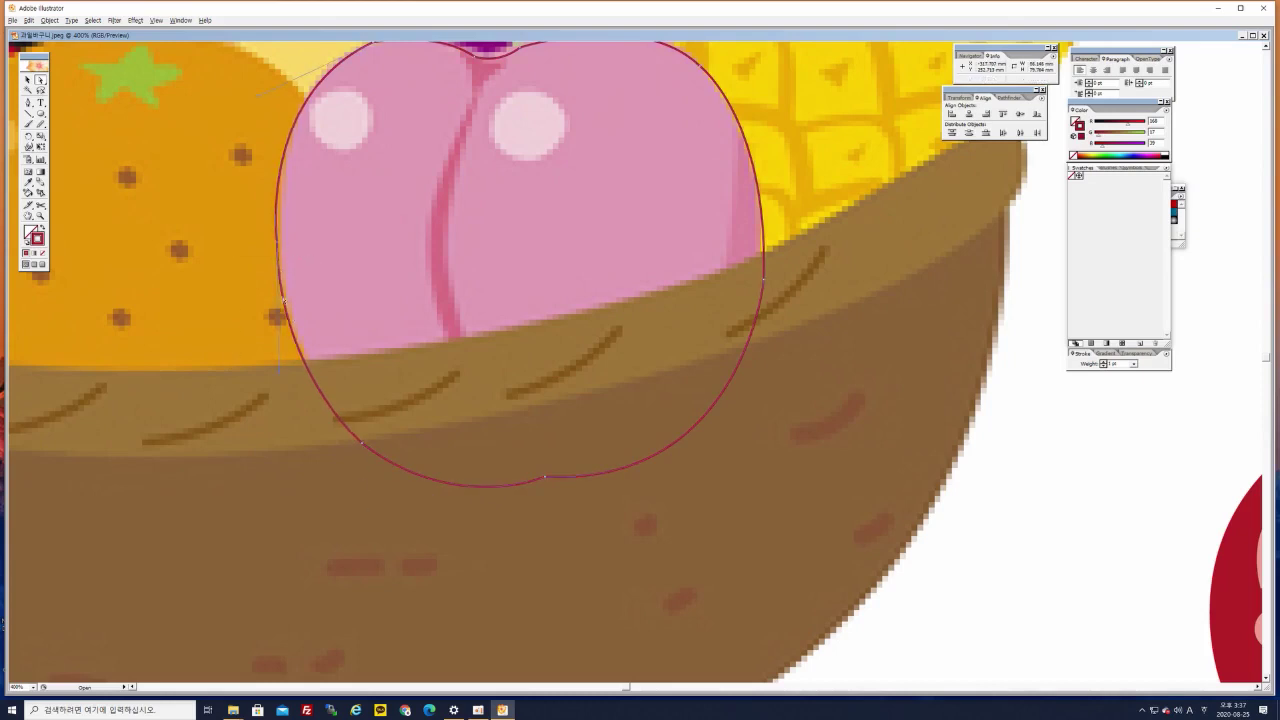
click(281, 371)
click(281, 289)
drag(279, 371, 288, 380)
click(306, 428)
Nudge the outline's right-side anchor point inward to match the peach's edge above the basket rim
drag(724, 284, 655, 373)
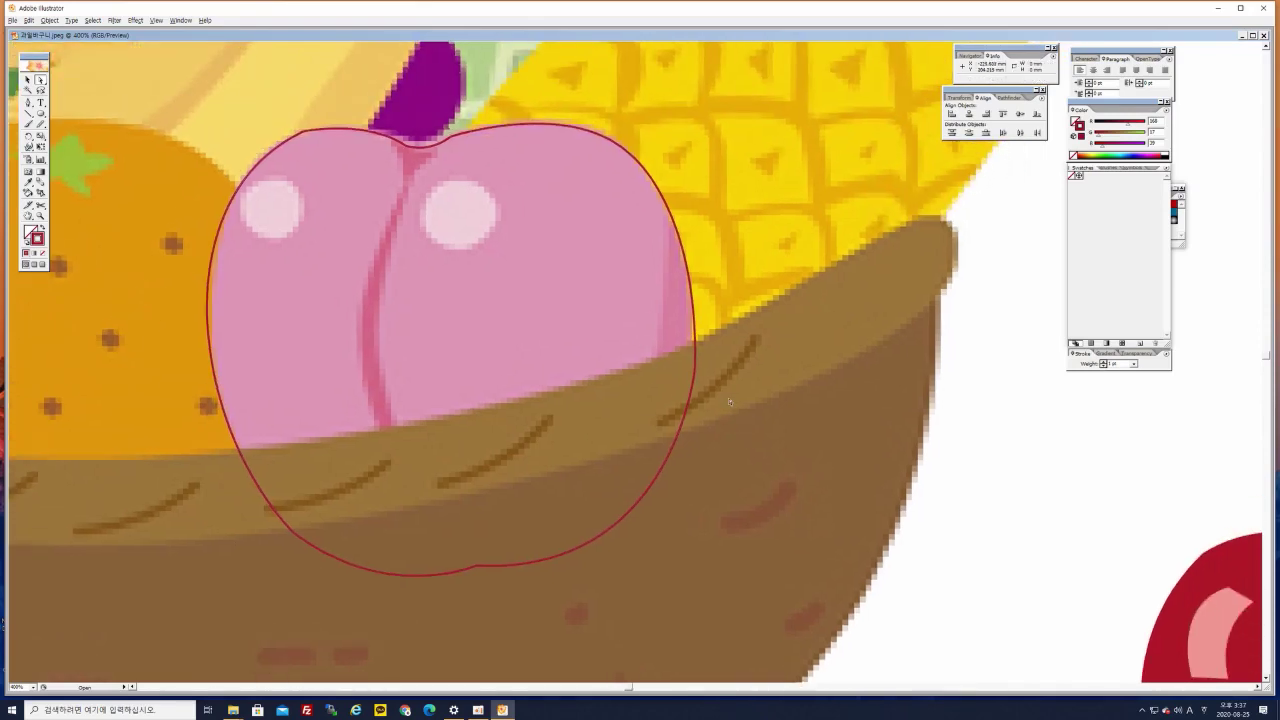
drag(695, 371, 693, 371)
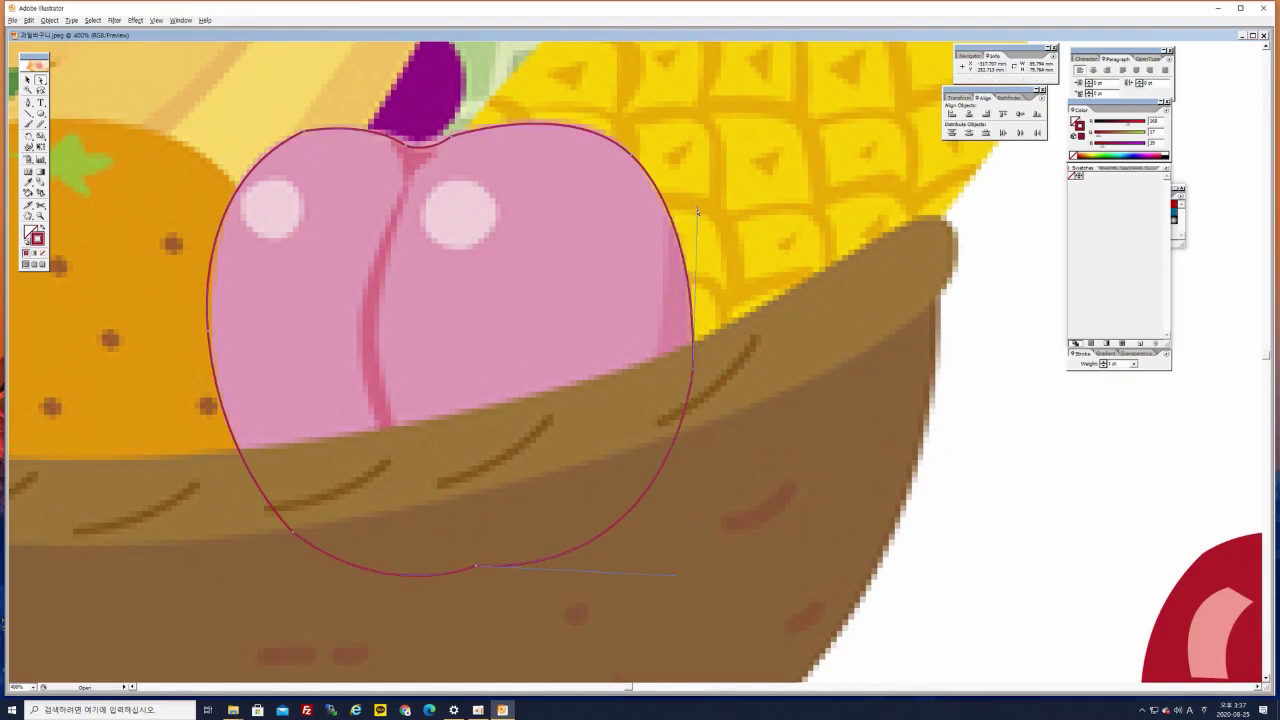
click(664, 498)
Adjust the anchor points on top of the peach's left lobe to smooth the outline there
drag(277, 112, 322, 147)
click(40, 124)
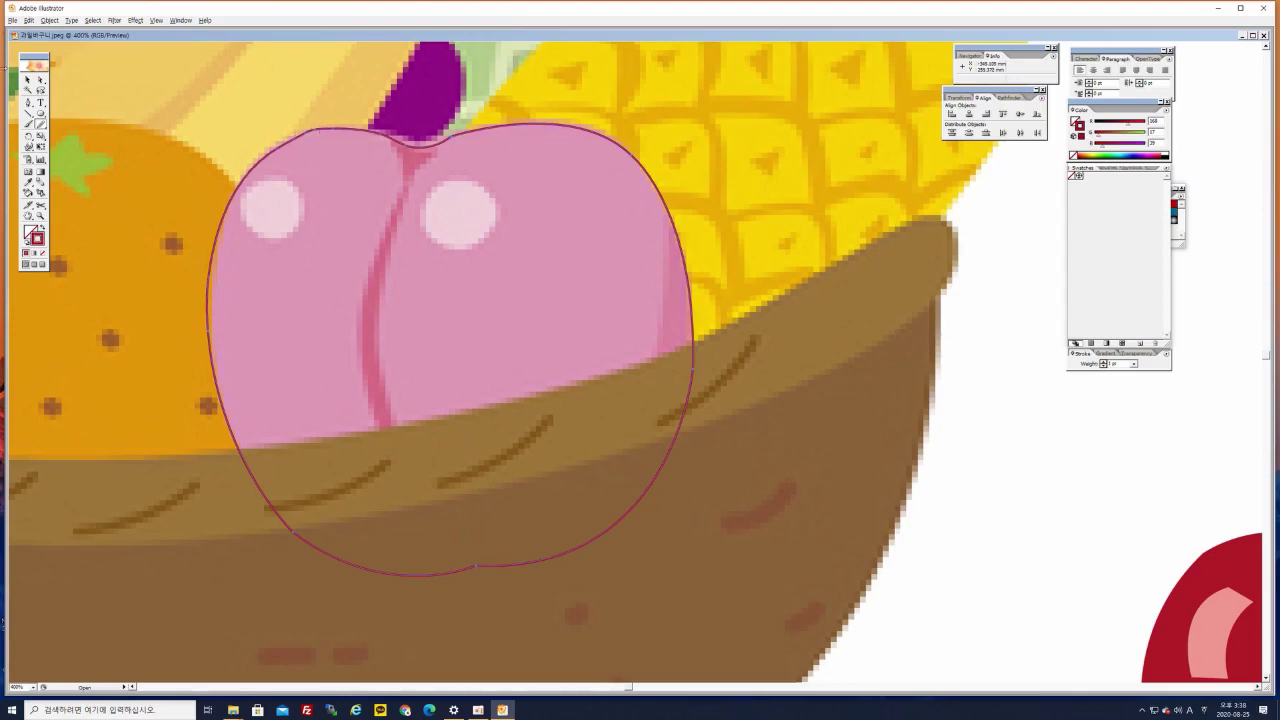
click(42, 81)
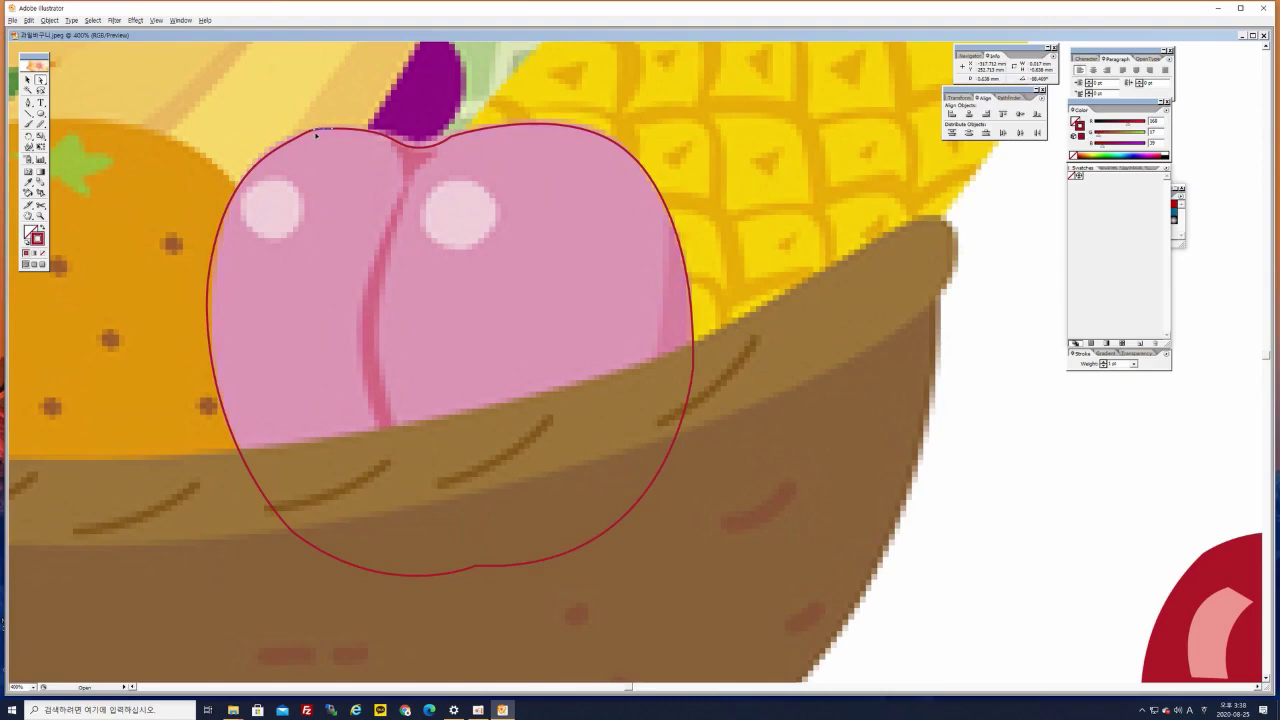
key(ctrl+plus)
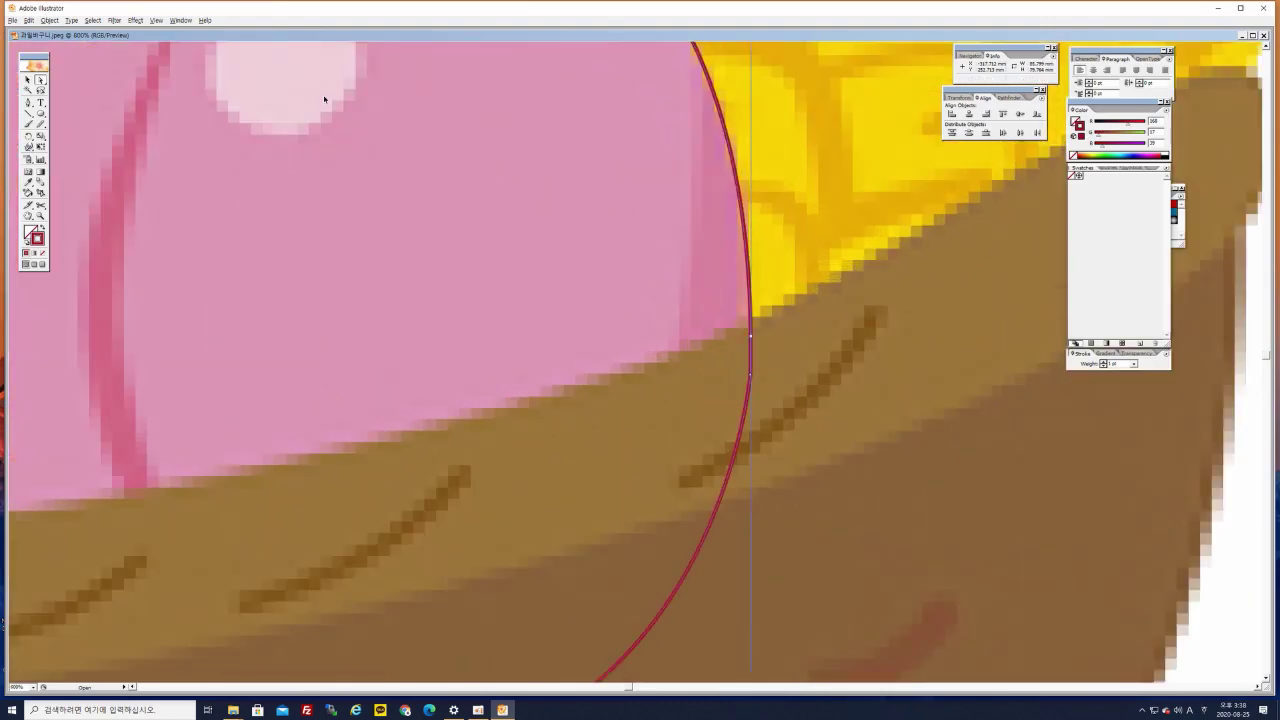
drag(342, 158, 807, 461)
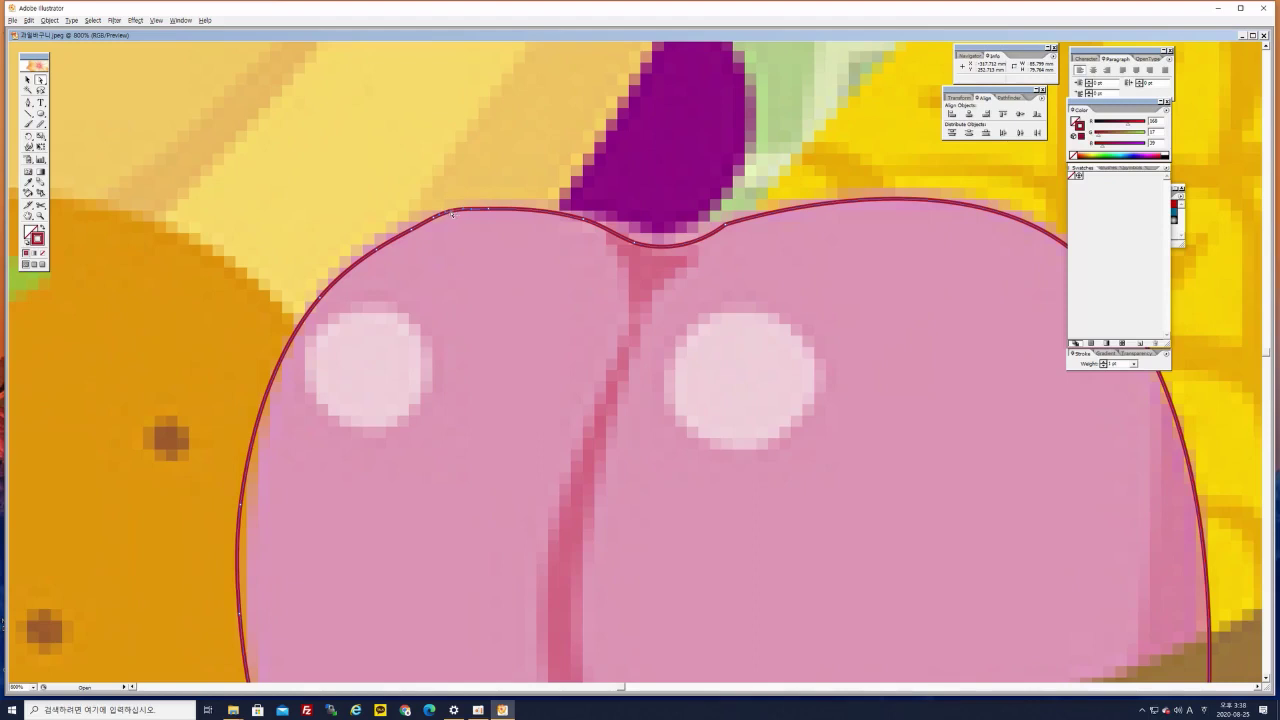
drag(454, 213, 455, 212)
click(471, 151)
Move the closed peach outline off the fruit to the blank area below the basket's right end
key(ctrl+1)
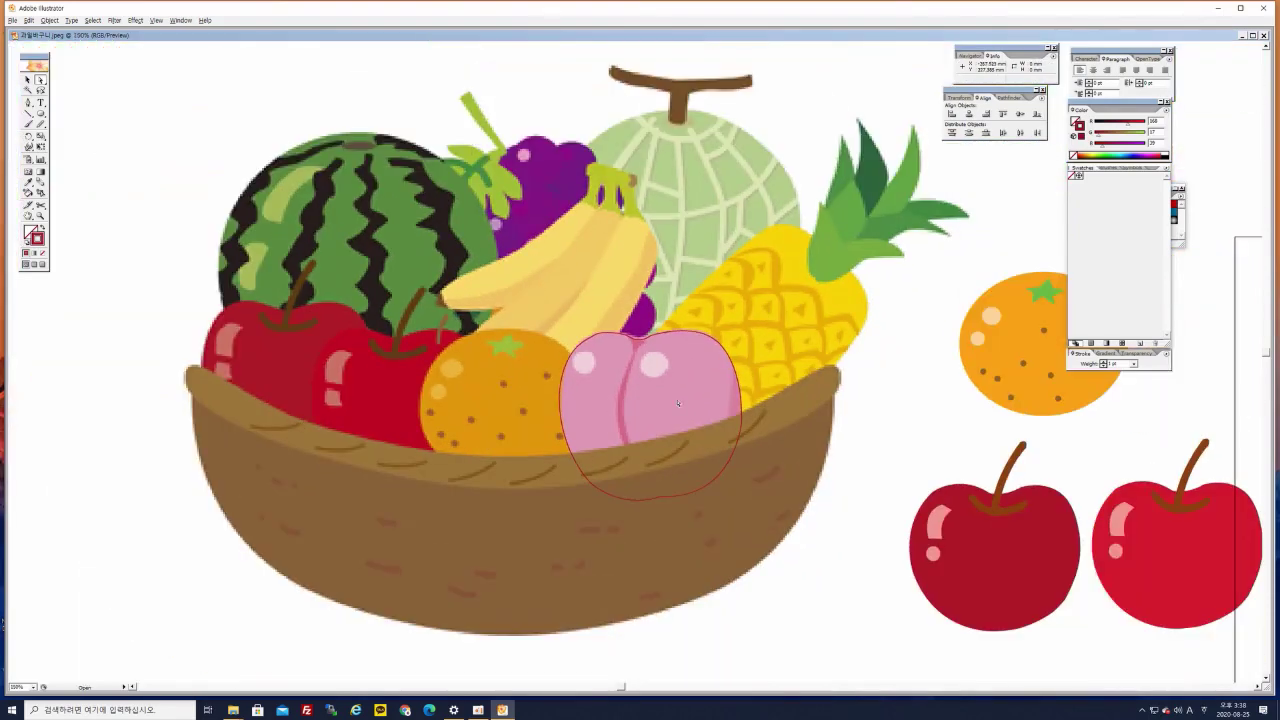
drag(678, 403, 524, 276)
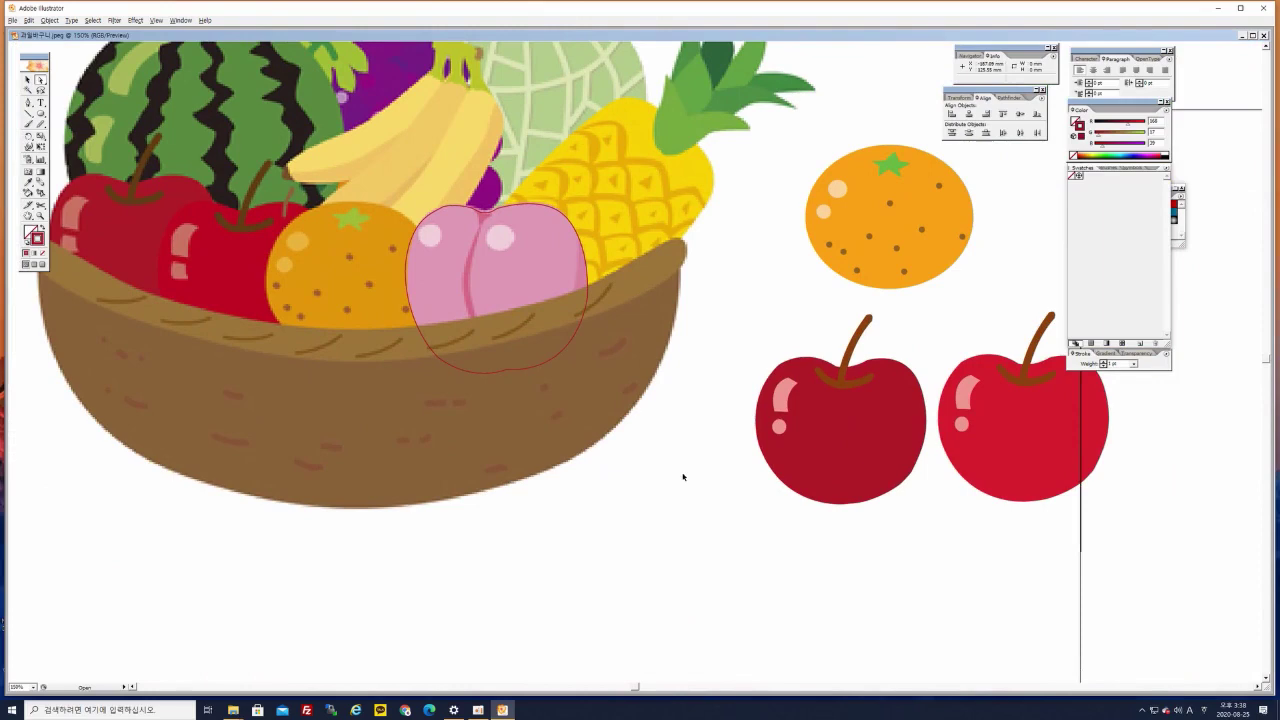
key(ctrl+plus)
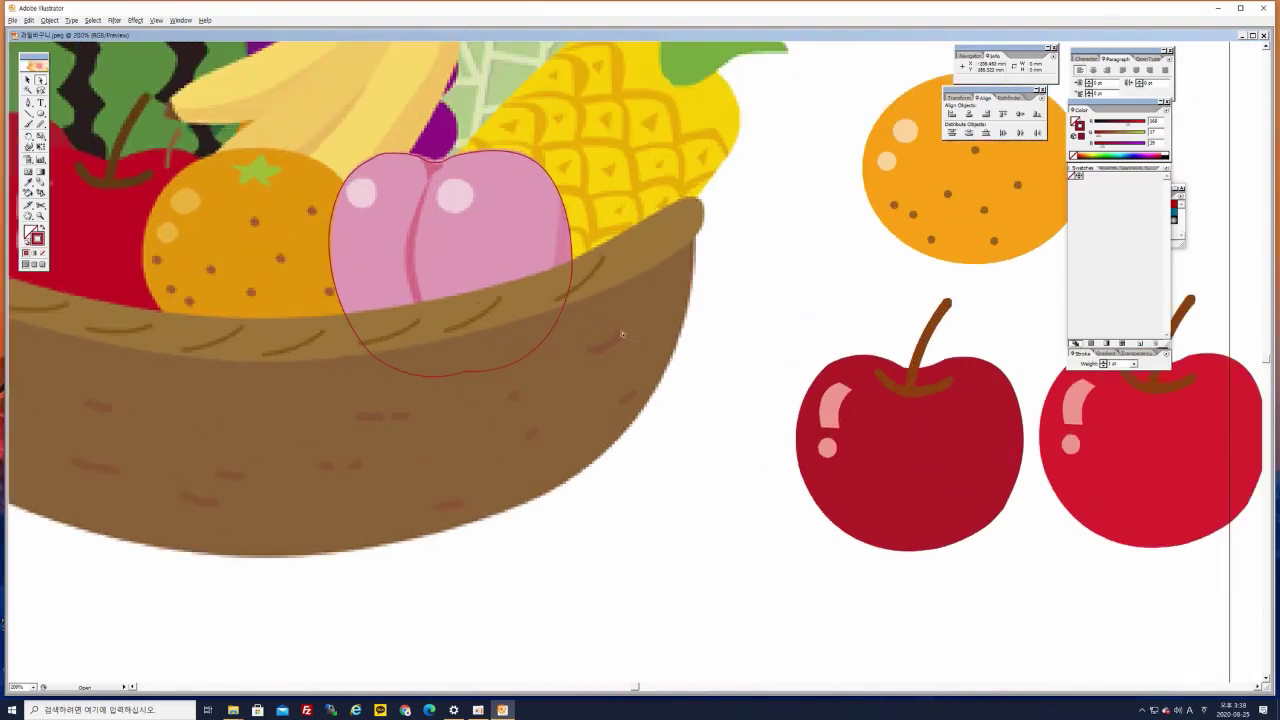
drag(398, 188, 351, 140)
click(114, 161)
click(29, 103)
key(v)
click(456, 157)
drag(456, 157, 662, 487)
click(561, 299)
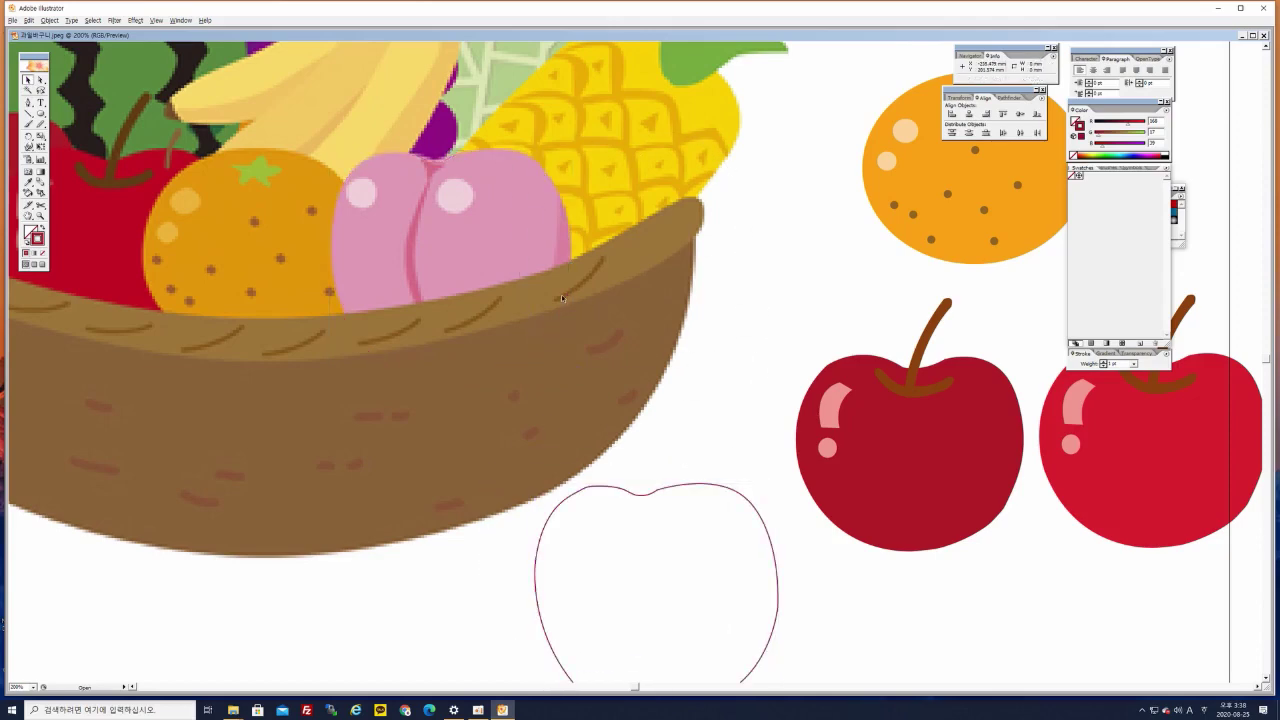
Draw ellipses over the peach's two round highlights, the right one about 11 mm wide
key(ctrl+plus)
drag(520, 238, 564, 314)
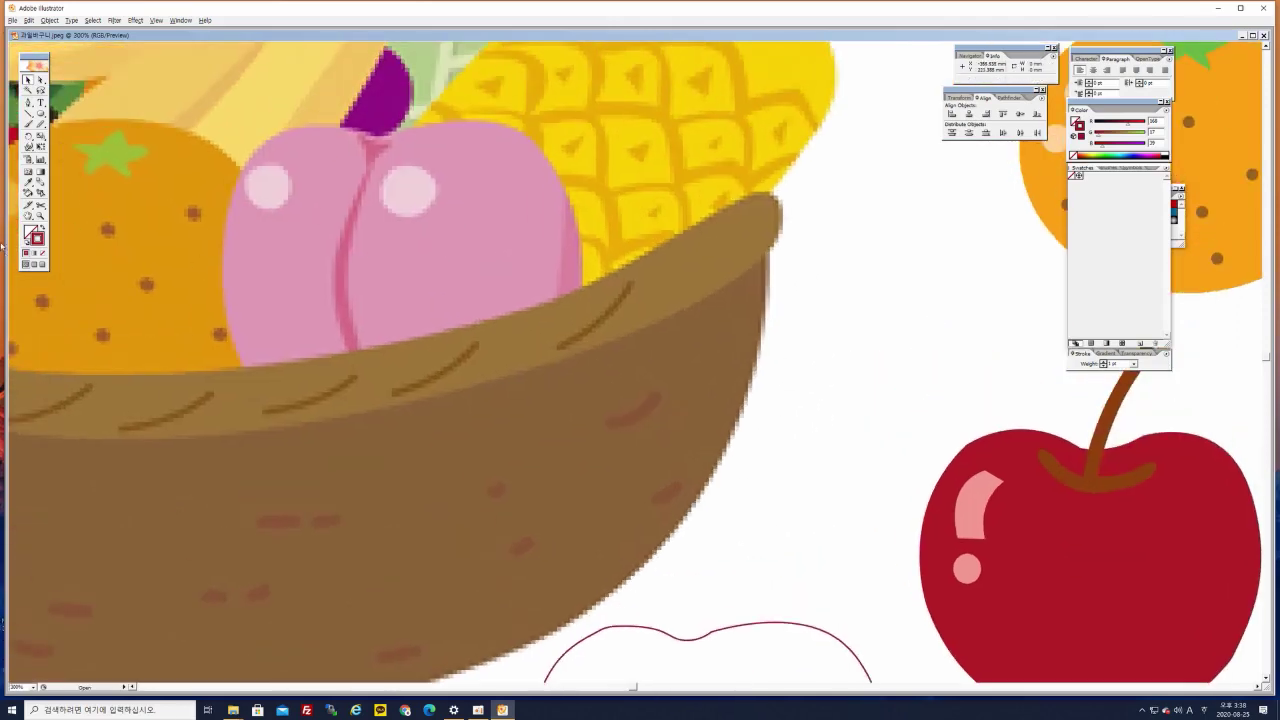
click(40, 113)
drag(250, 170, 291, 210)
drag(389, 171, 436, 218)
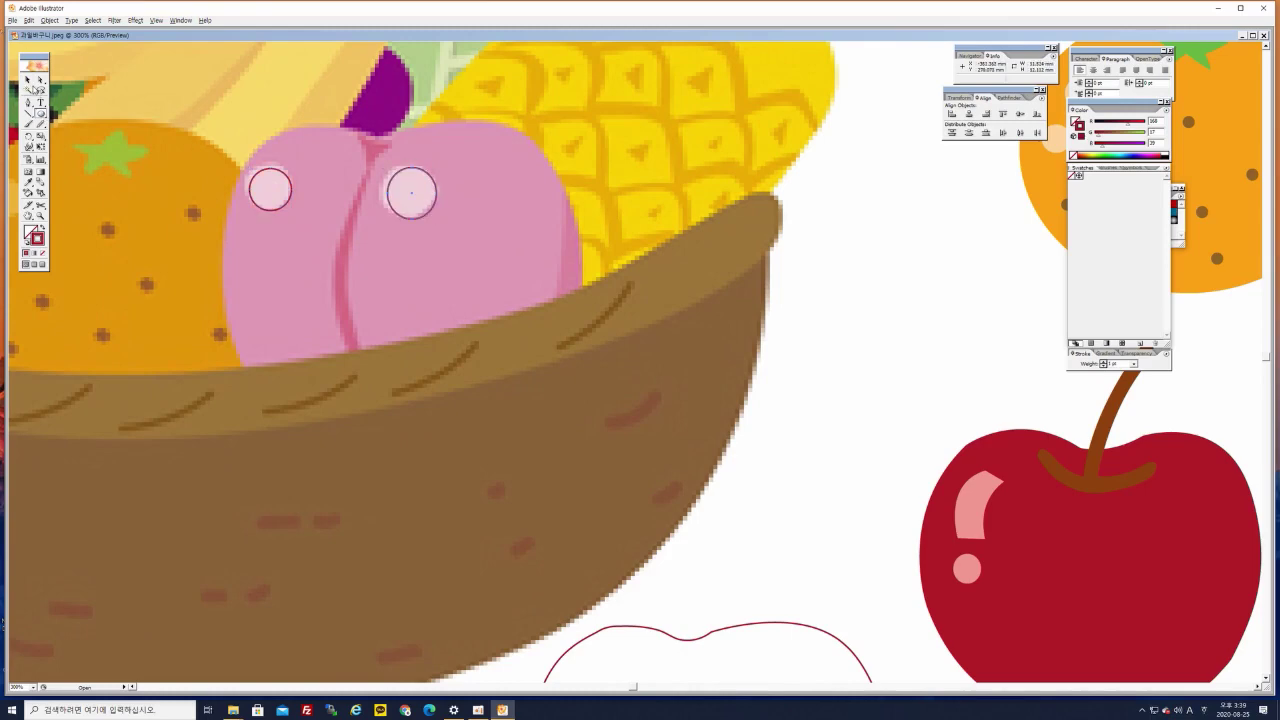
Trace the peach's curved centre crease as a closed tapering shape about 58 mm tall with the Pen tool
click(28, 102)
click(340, 128)
drag(358, 187, 339, 230)
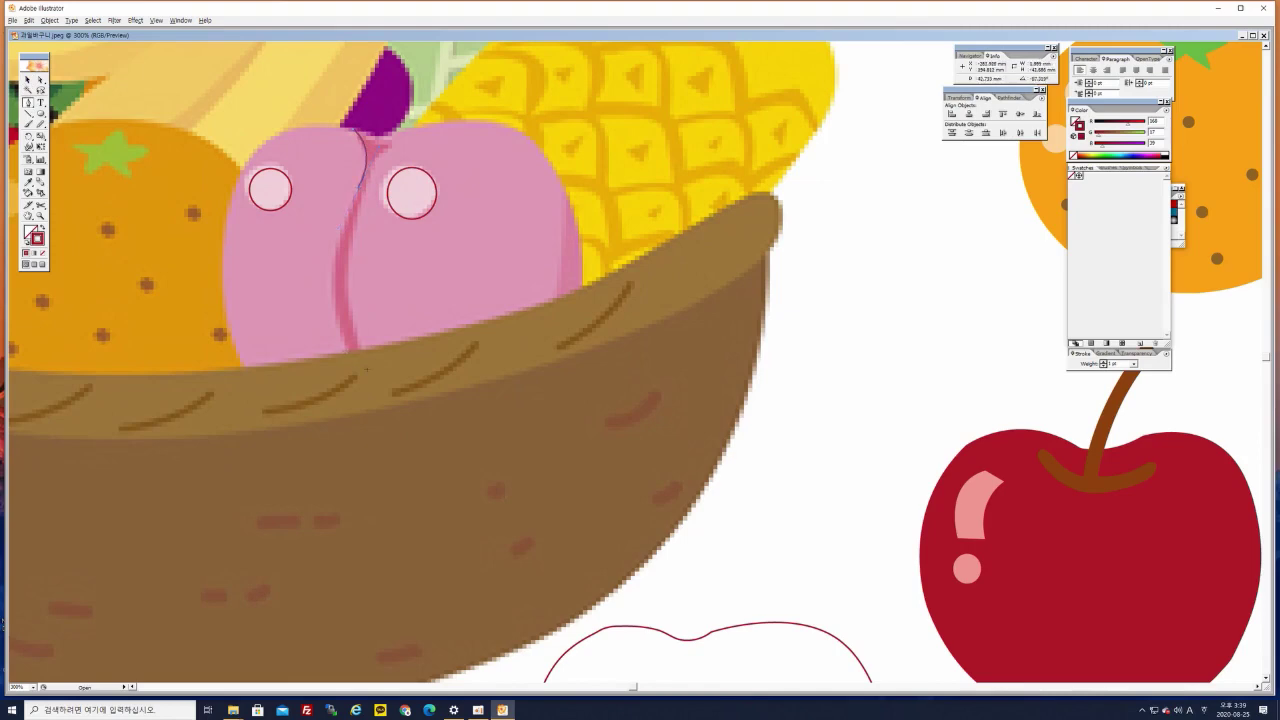
drag(369, 375, 410, 404)
drag(436, 458, 436, 458)
drag(347, 260, 359, 208)
click(347, 262)
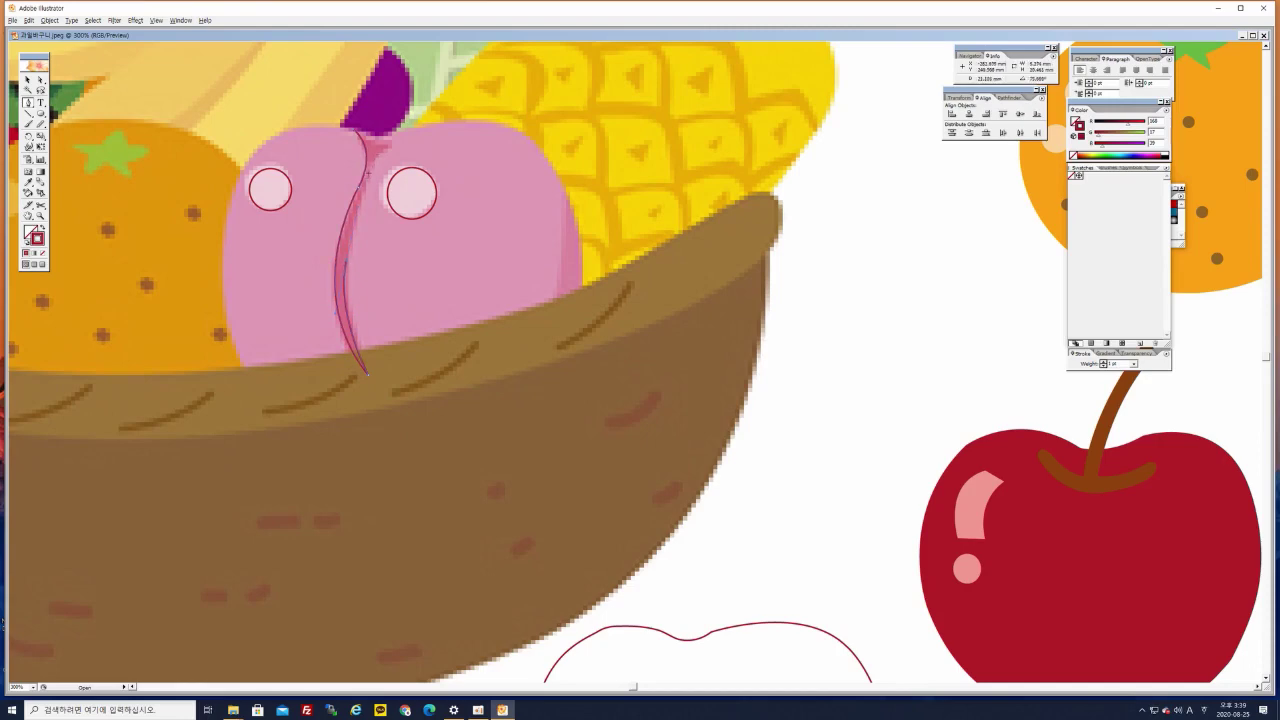
click(390, 146)
drag(421, 111, 421, 100)
drag(366, 133, 390, 148)
mouse_move(316, 115)
mouse_down()
mouse_move(347, 130)
mouse_move(318, 123)
mouse_up()
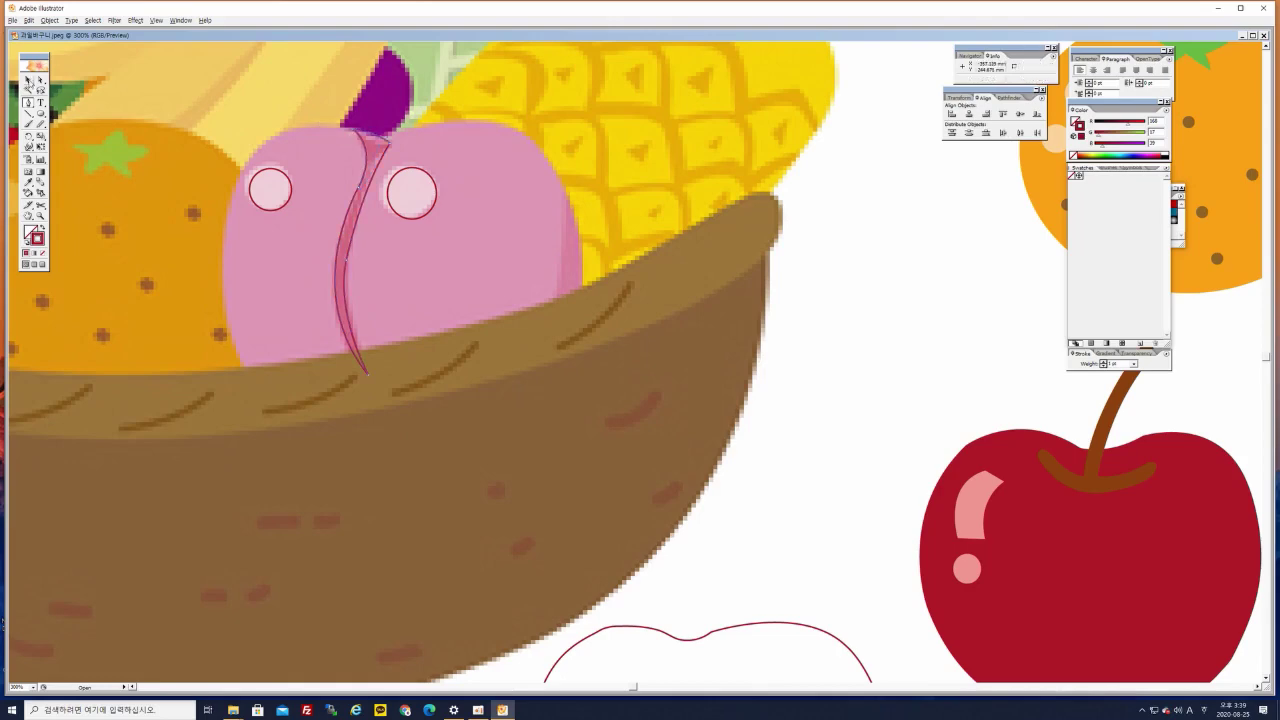
Select both highlight ellipses, turn their stroke into a fill, and colour them near-white F7F5F5
click(28, 82)
click(406, 266)
drag(226, 148, 434, 238)
click(235, 198)
click(268, 186)
shift+click(428, 185)
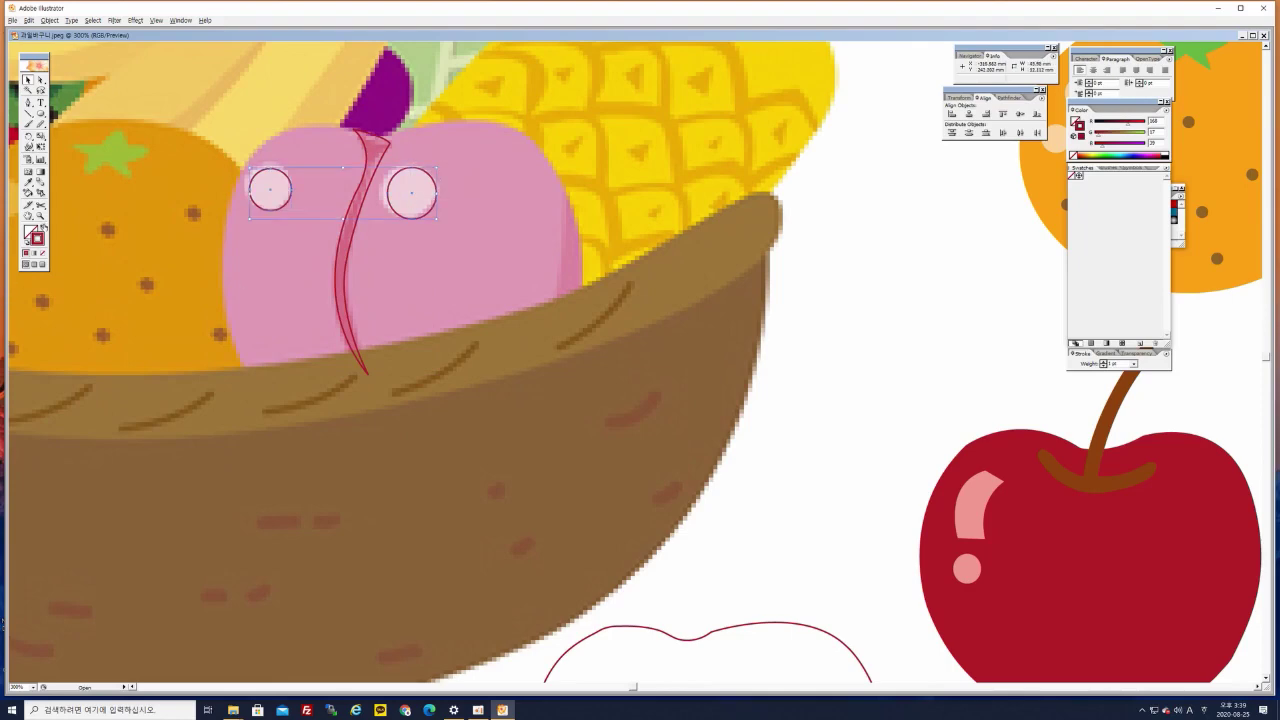
click(41, 228)
double_click(31, 232)
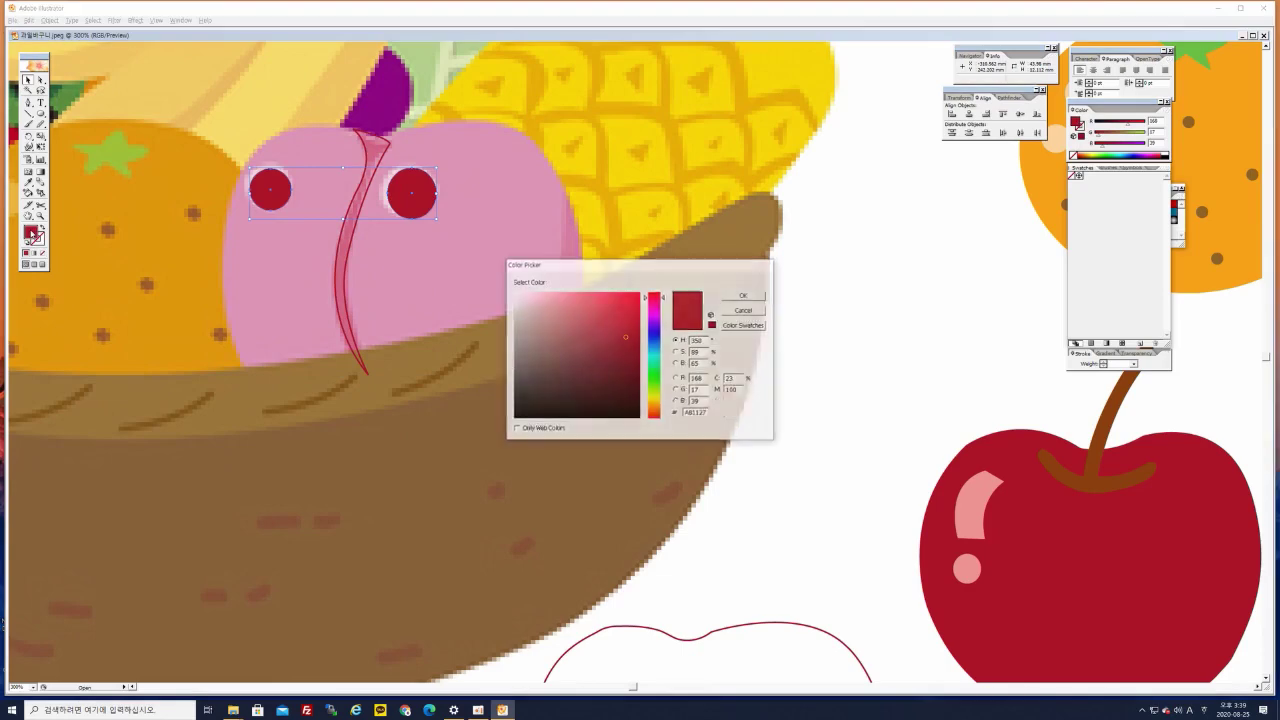
click(514, 296)
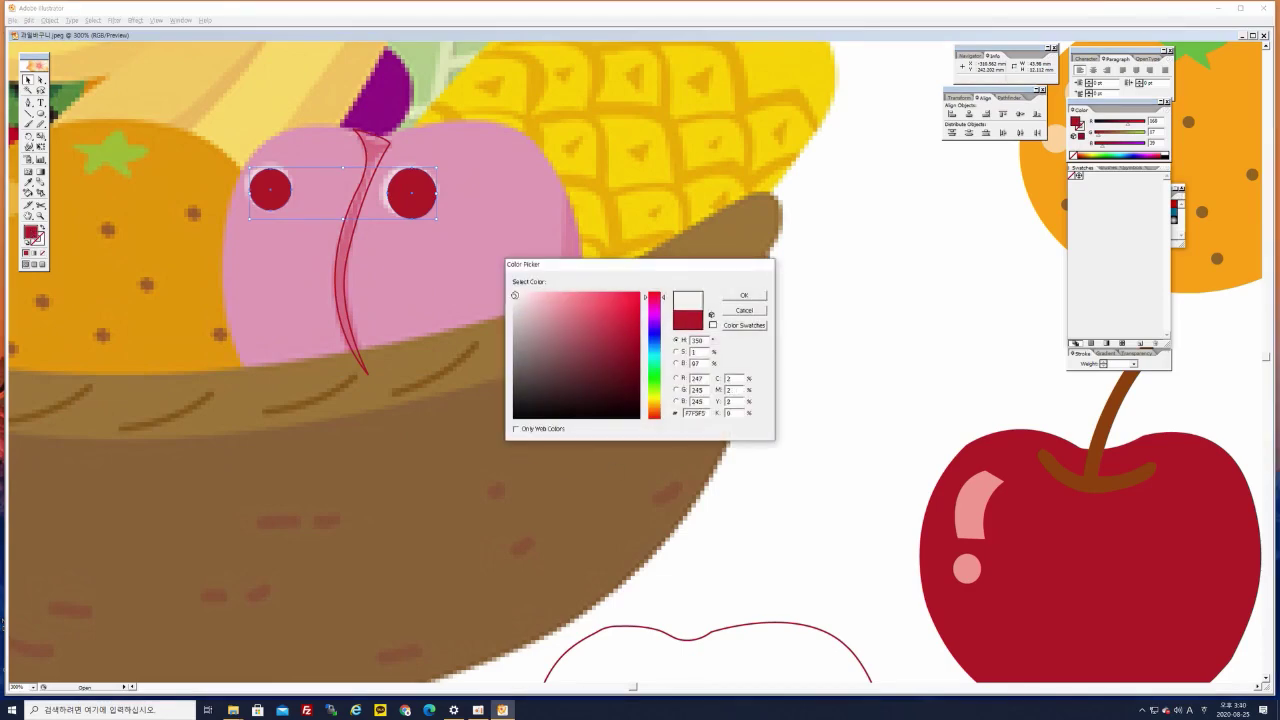
click(744, 297)
click(348, 168)
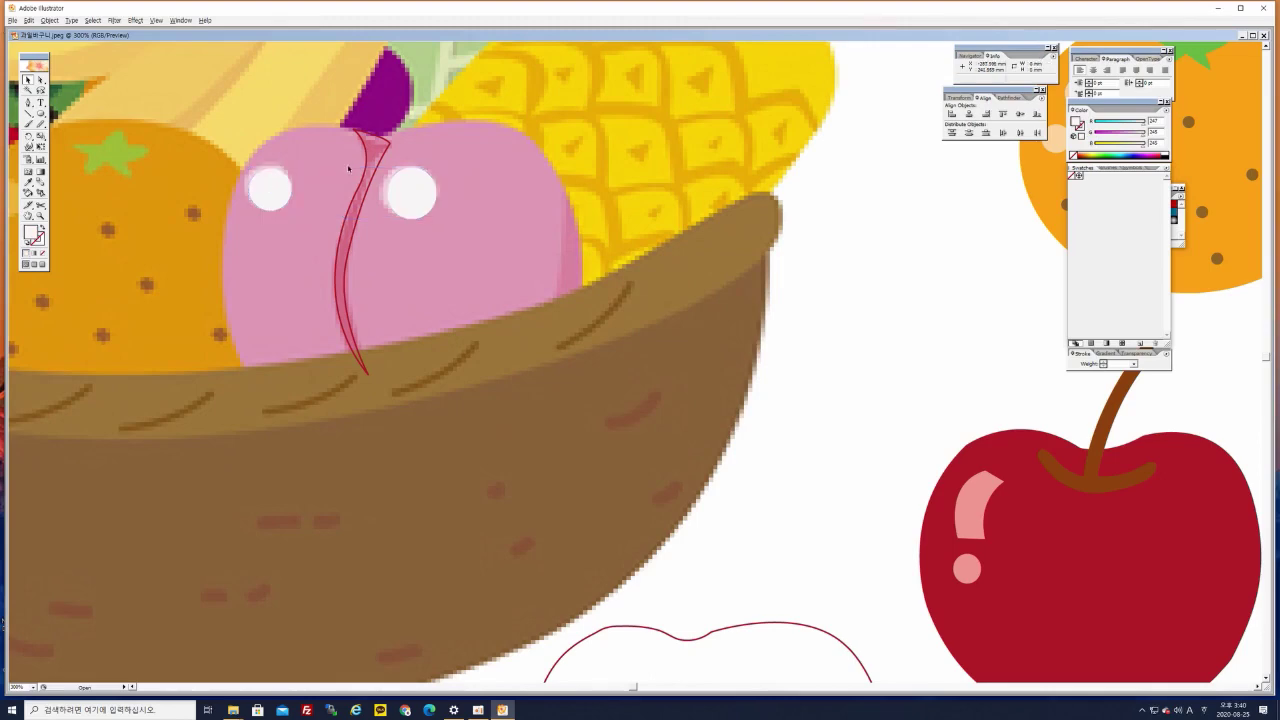
Turn the crease shape's red stroke into a fill and recolour it deep pink
click(385, 165)
click(42, 227)
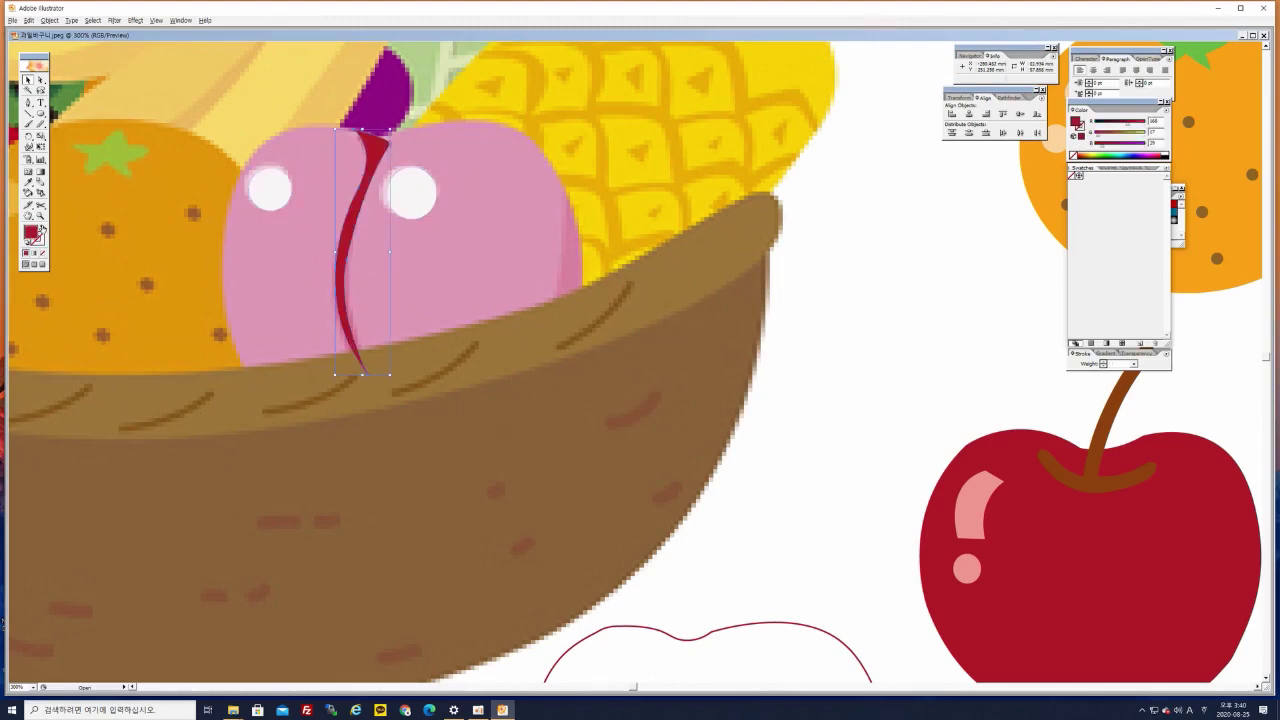
double_click(31, 232)
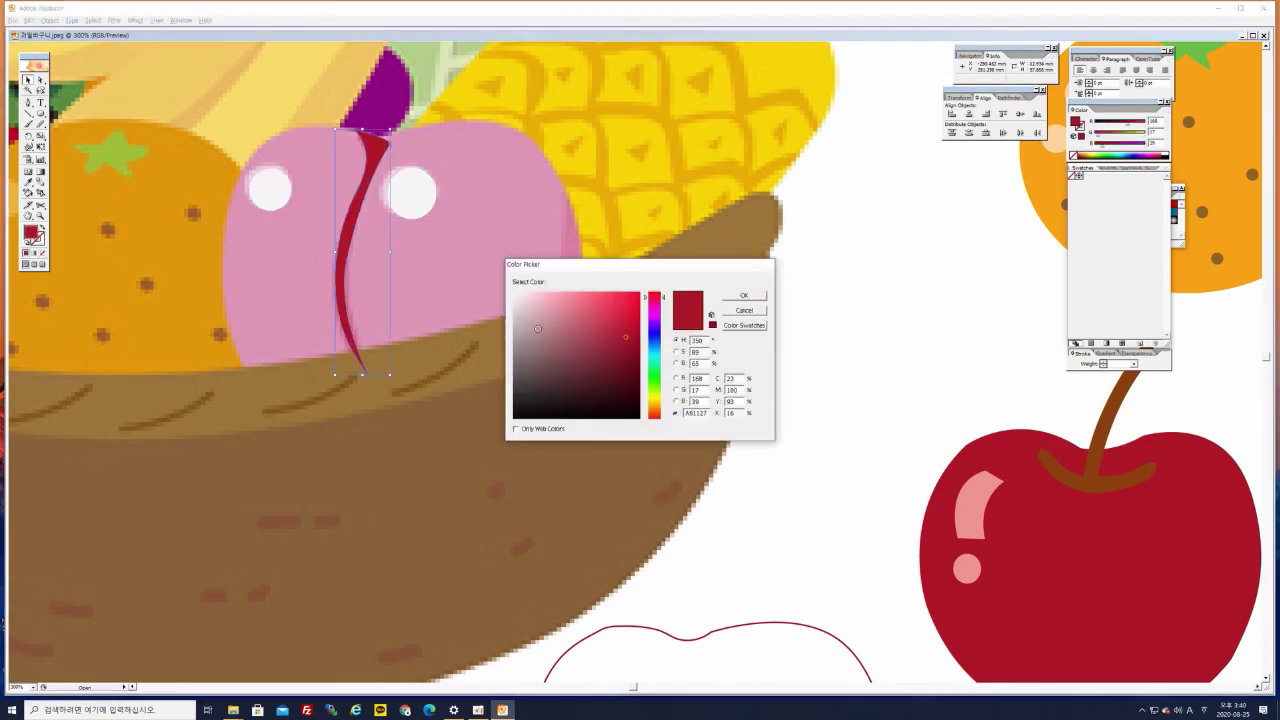
click(571, 312)
click(581, 316)
click(660, 307)
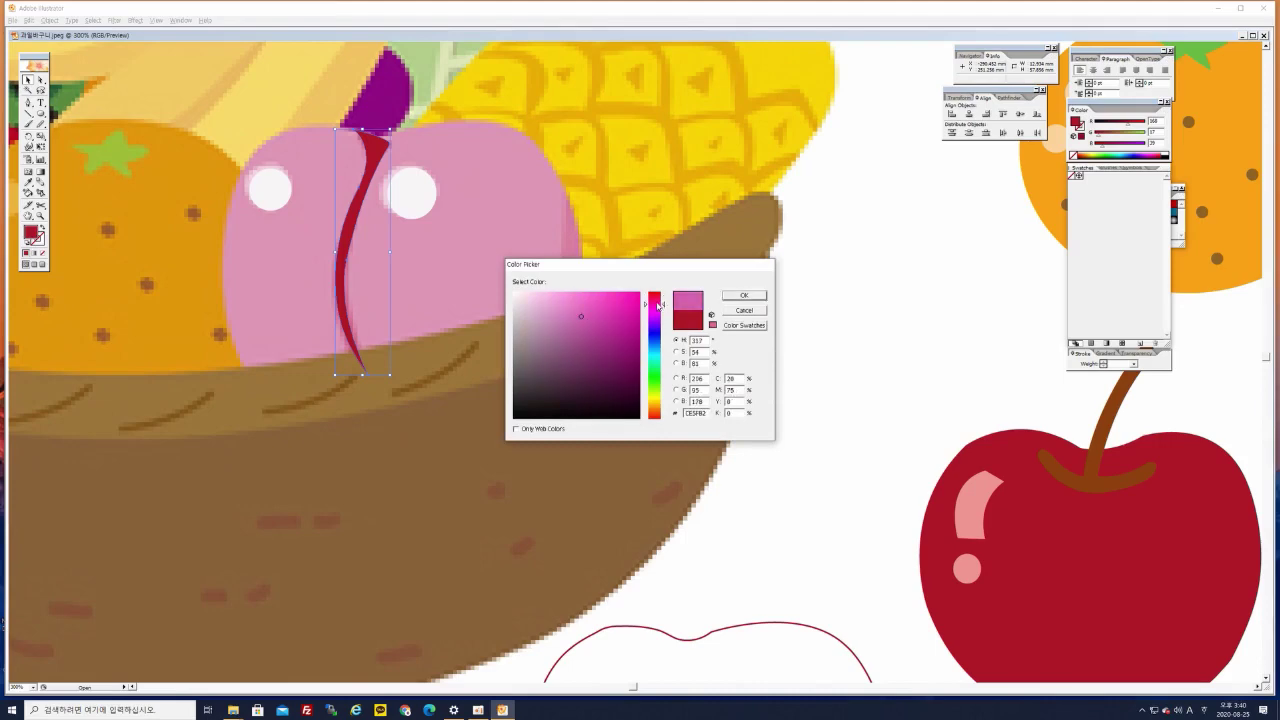
click(586, 314)
click(742, 297)
click(527, 244)
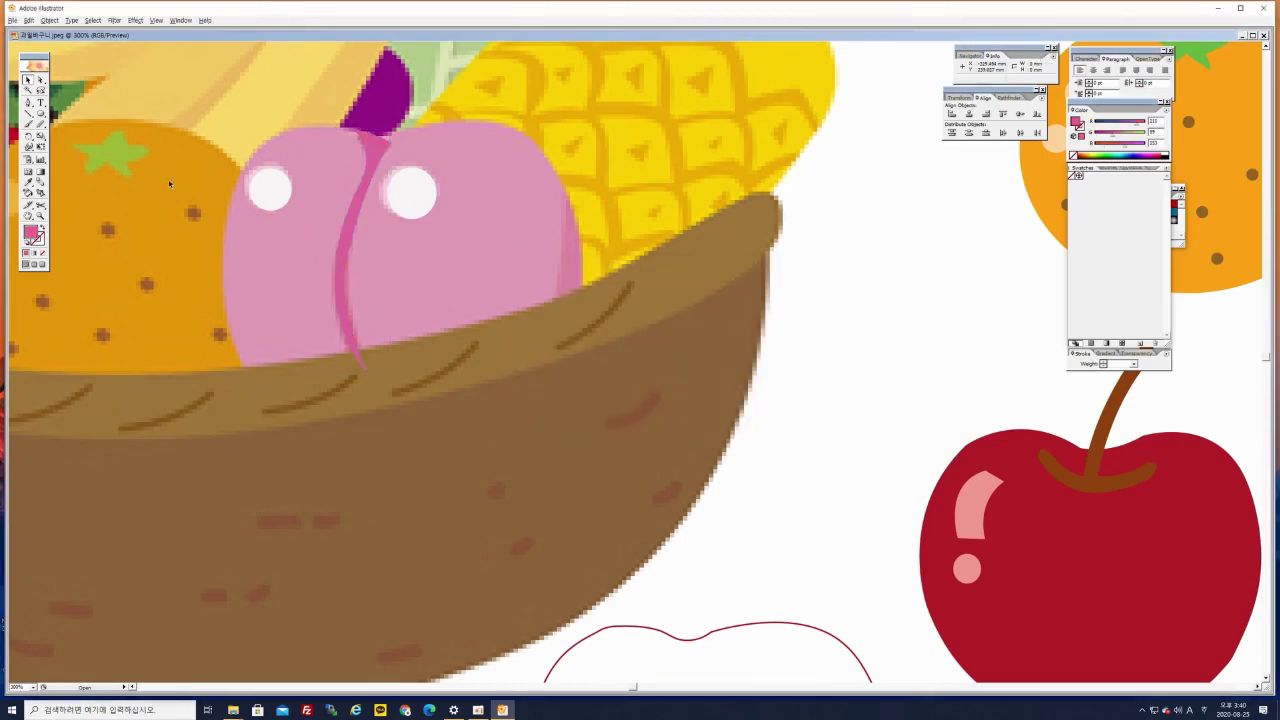
Move the peach outline up and left so it overlaps the lower-right part of the basket
key(ctrl+minus)
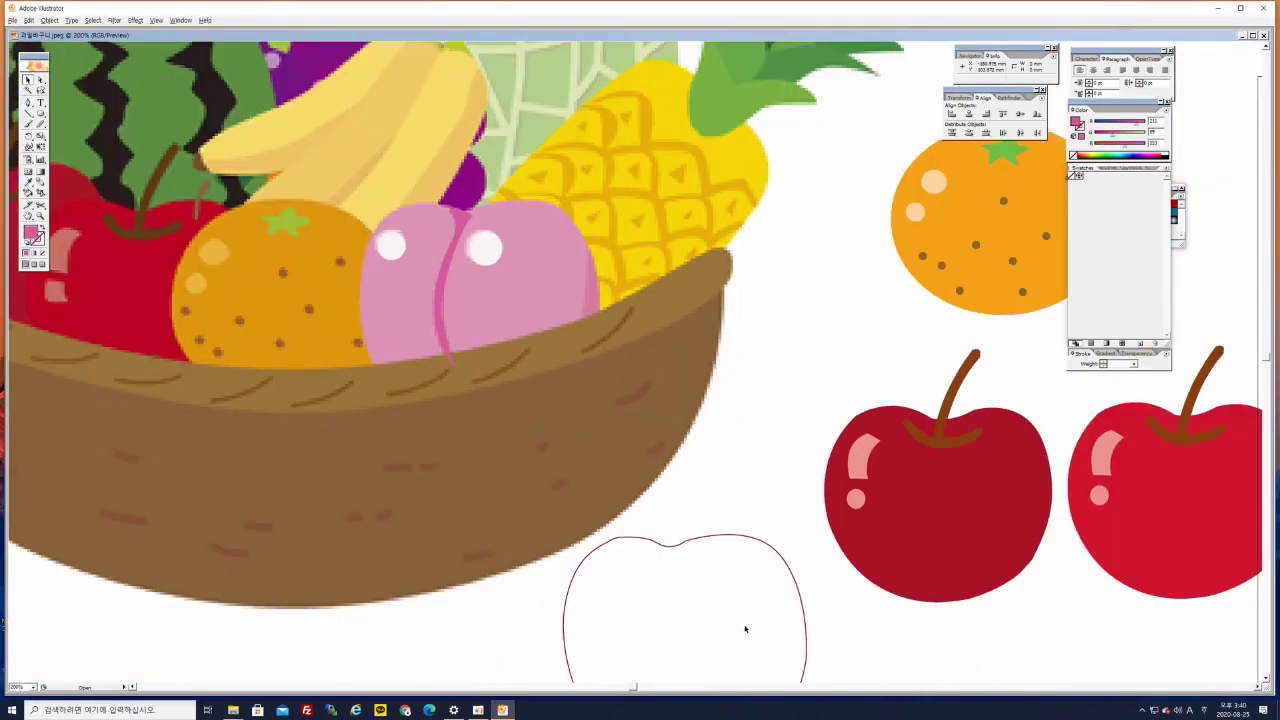
drag(746, 629, 675, 489)
click(643, 396)
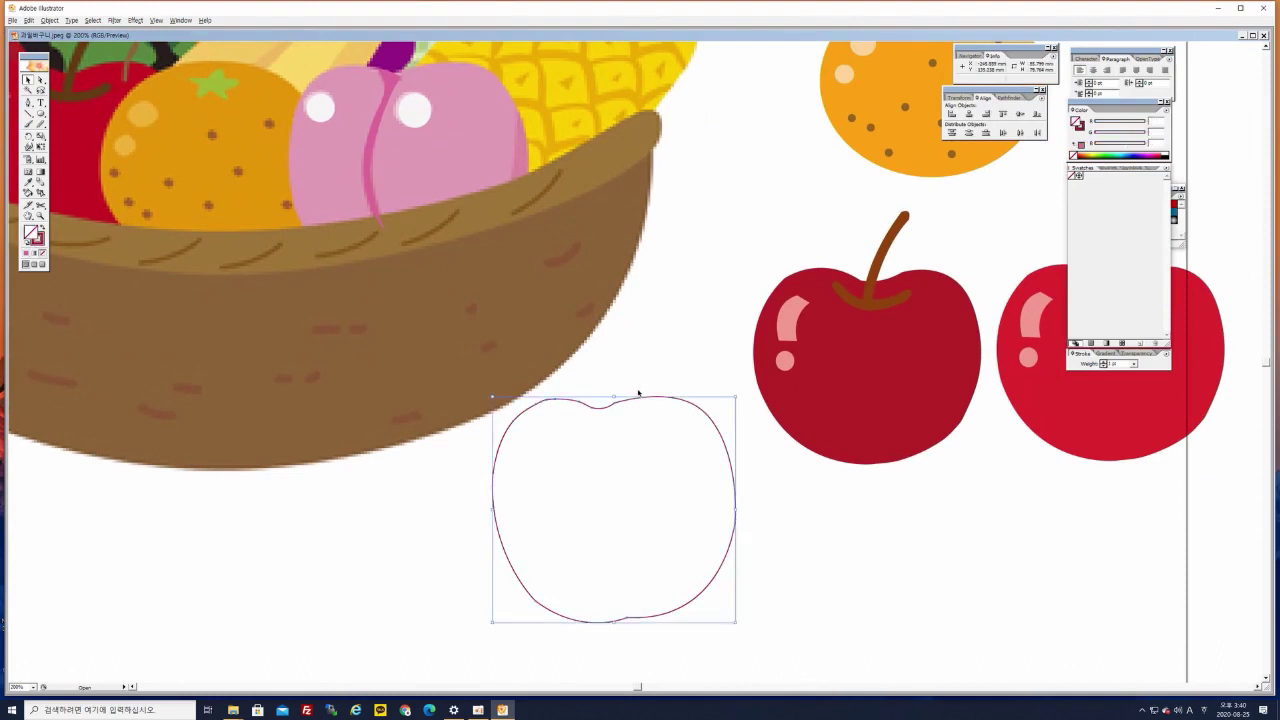
drag(641, 400, 533, 276)
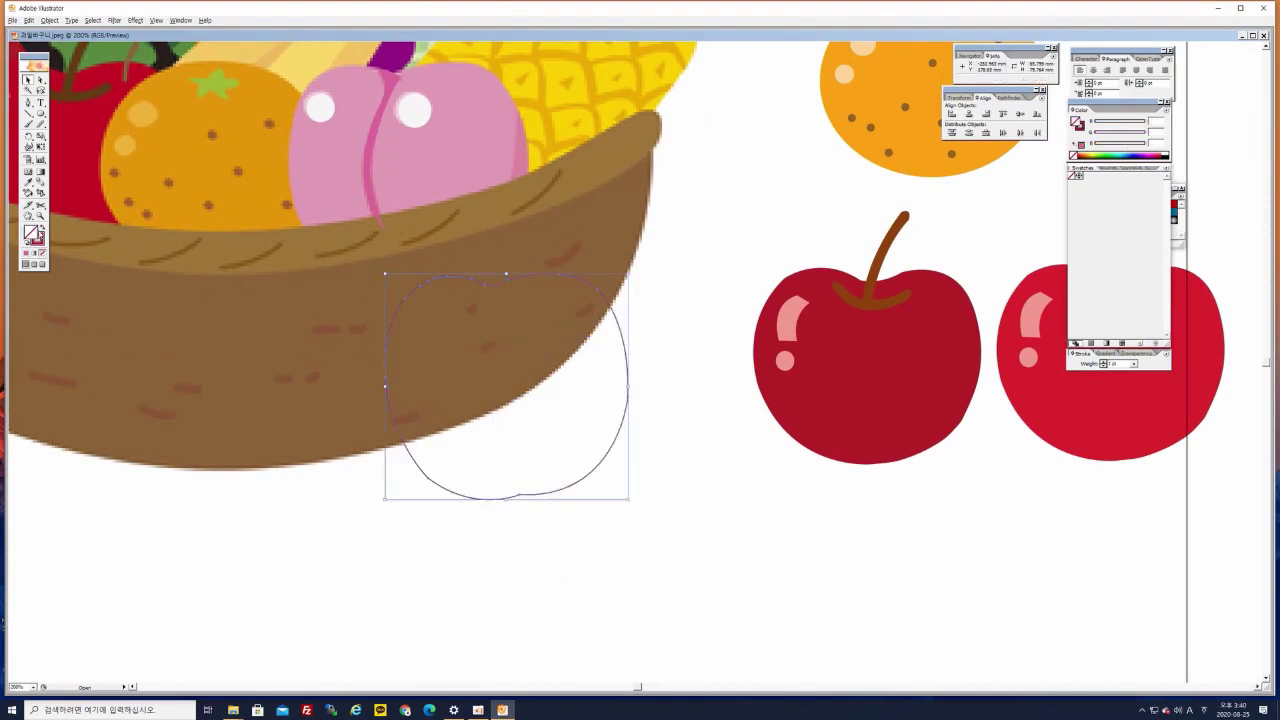
Fill the peach outline with light pink, RGB 249, 167, 206
double_click(32, 232)
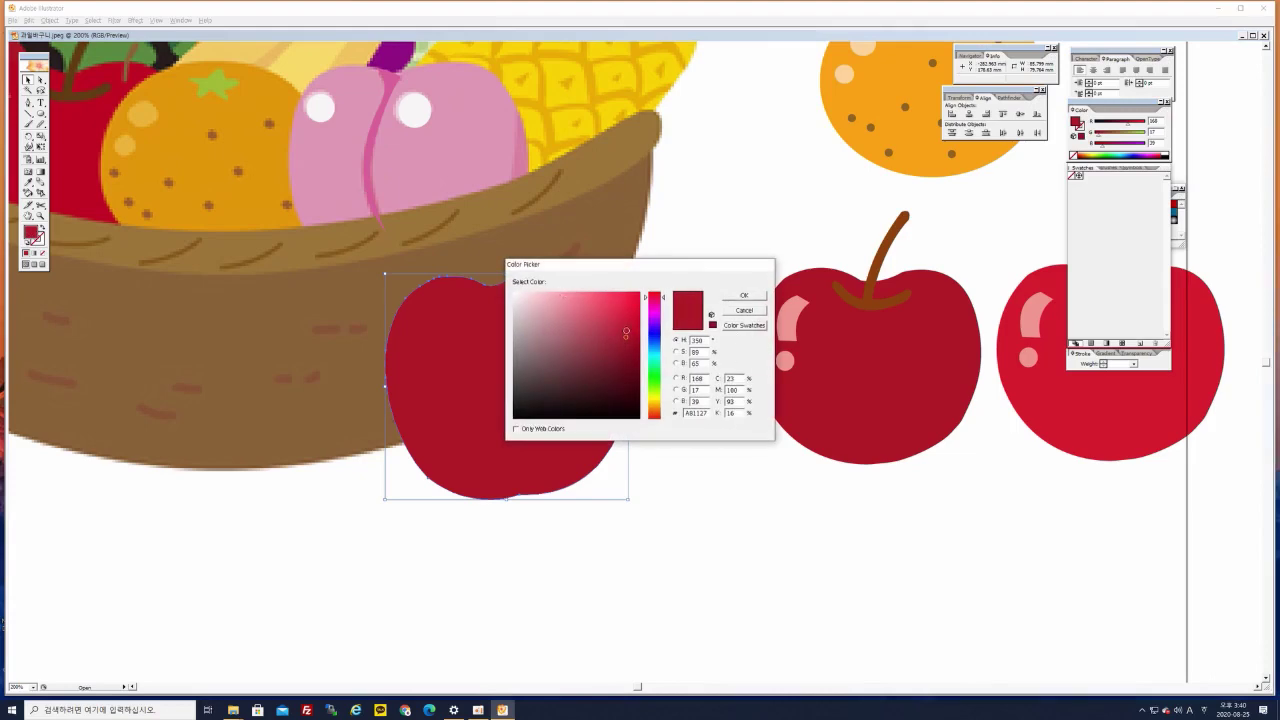
click(548, 296)
click(555, 294)
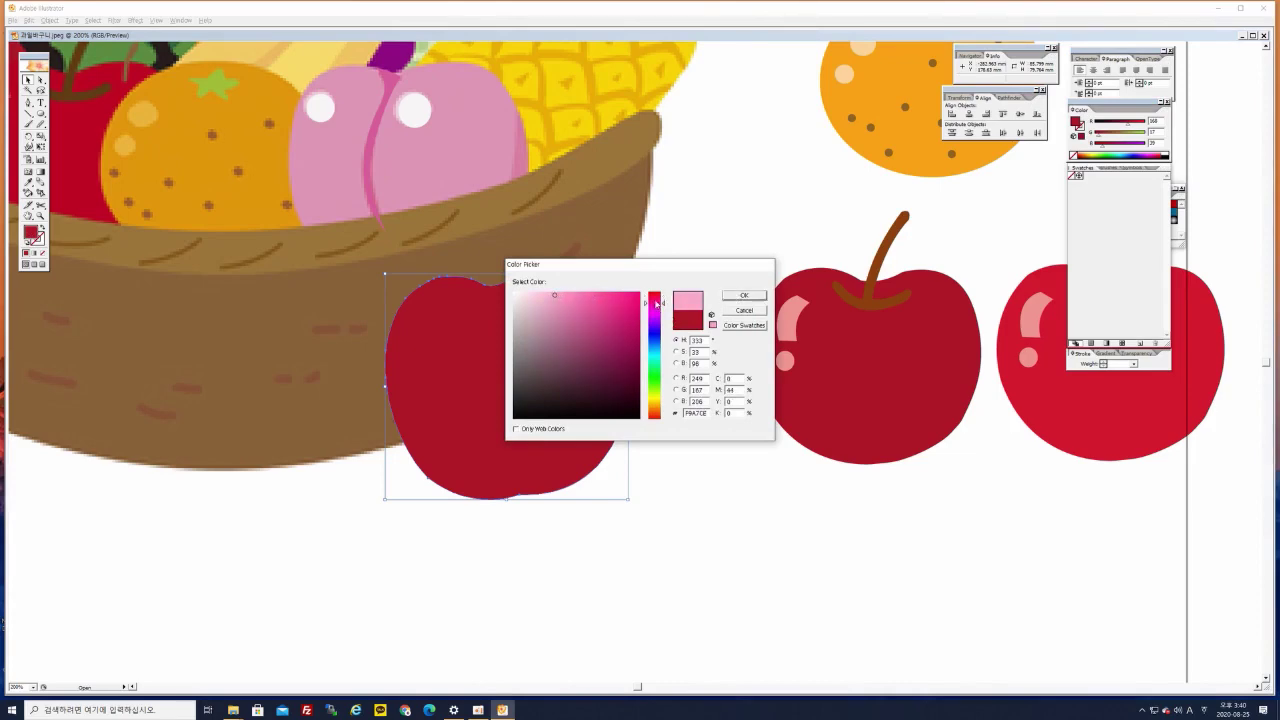
click(728, 296)
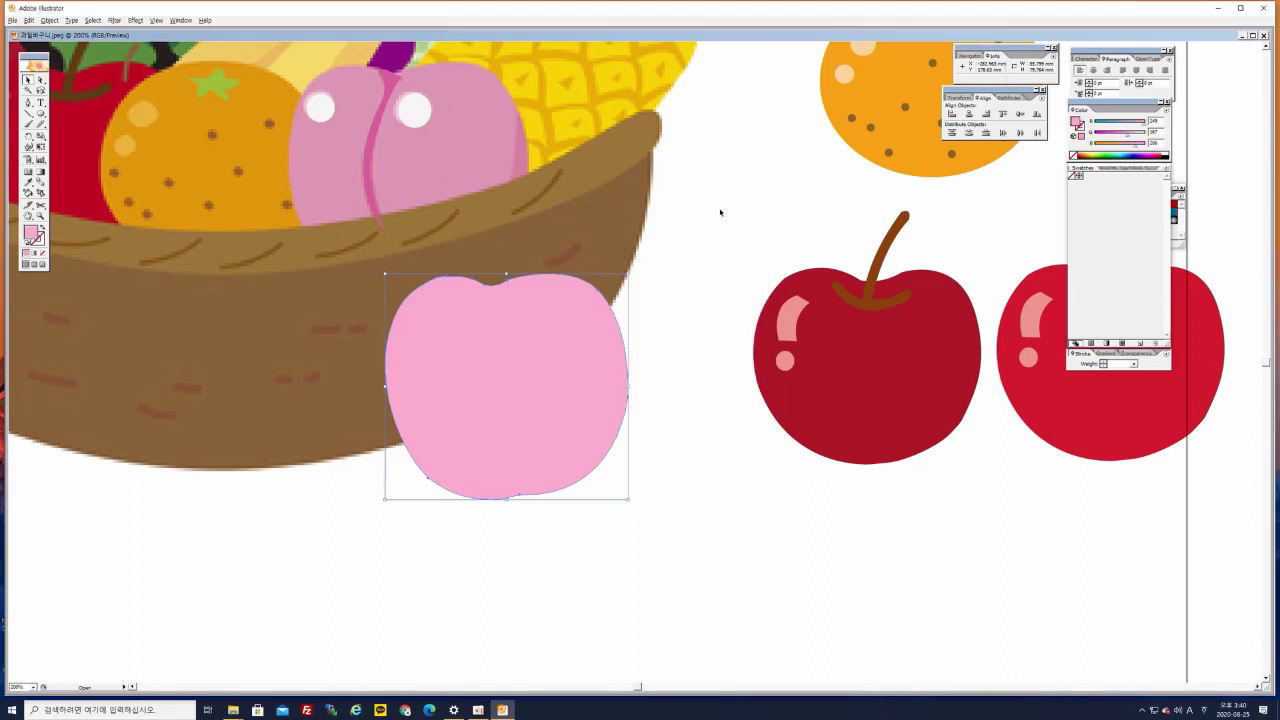
Move the deep pink crease and both white highlights together onto the upper-left part of the pink peach body
drag(720, 212, 666, 254)
drag(213, 115, 444, 382)
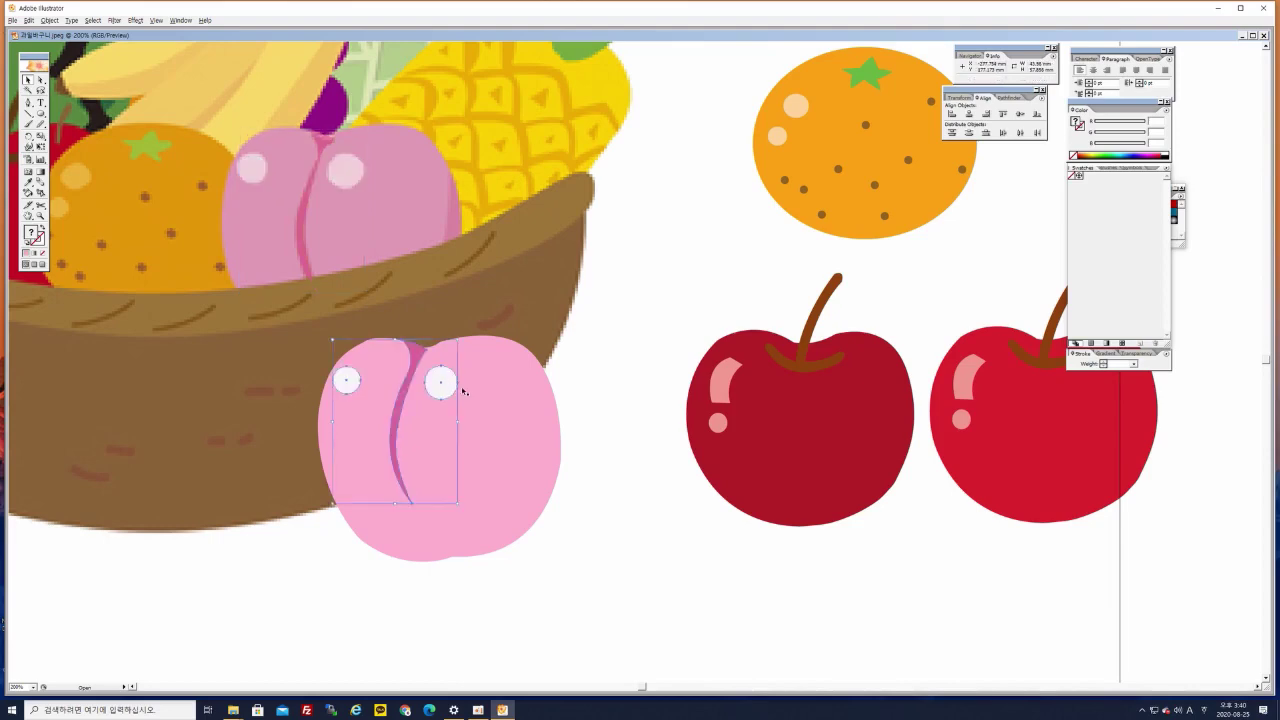
click(594, 367)
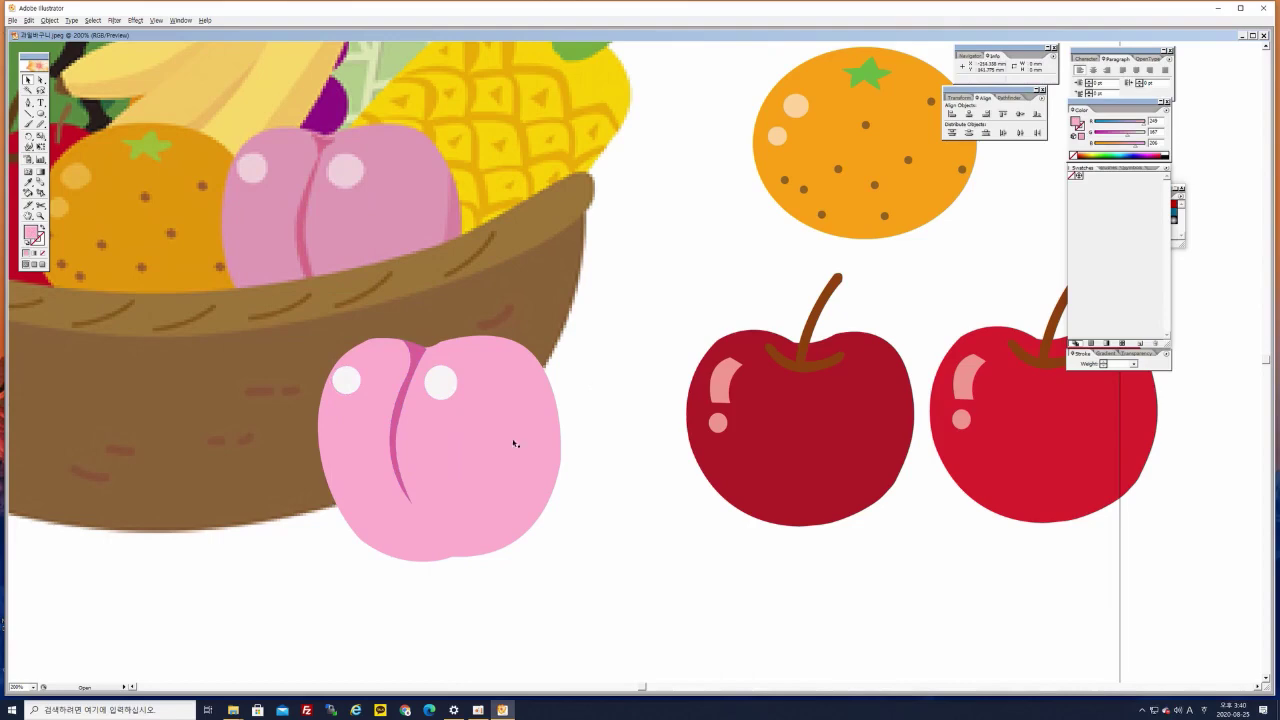
Rotate the peach's crease slightly counterclockwise so its top leans toward the notch in the peach outline
key(ctrl+plus)
key(ctrl+plus)
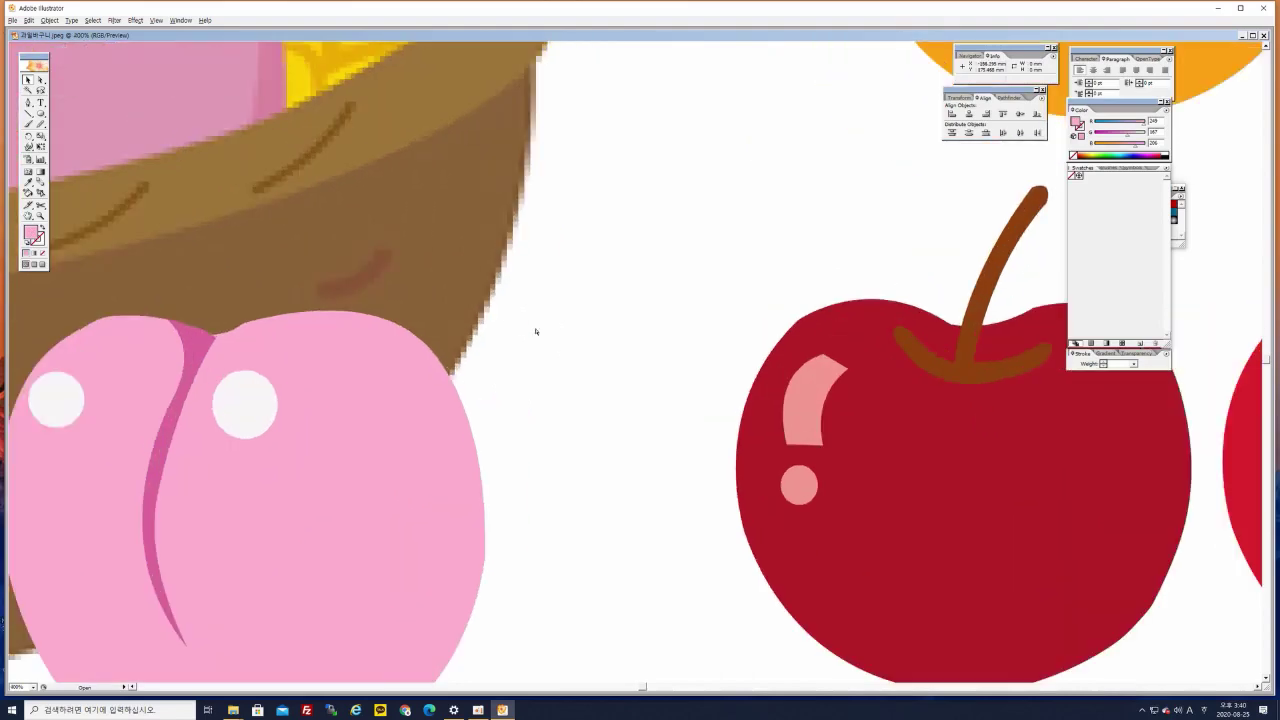
drag(408, 448, 568, 449)
click(376, 342)
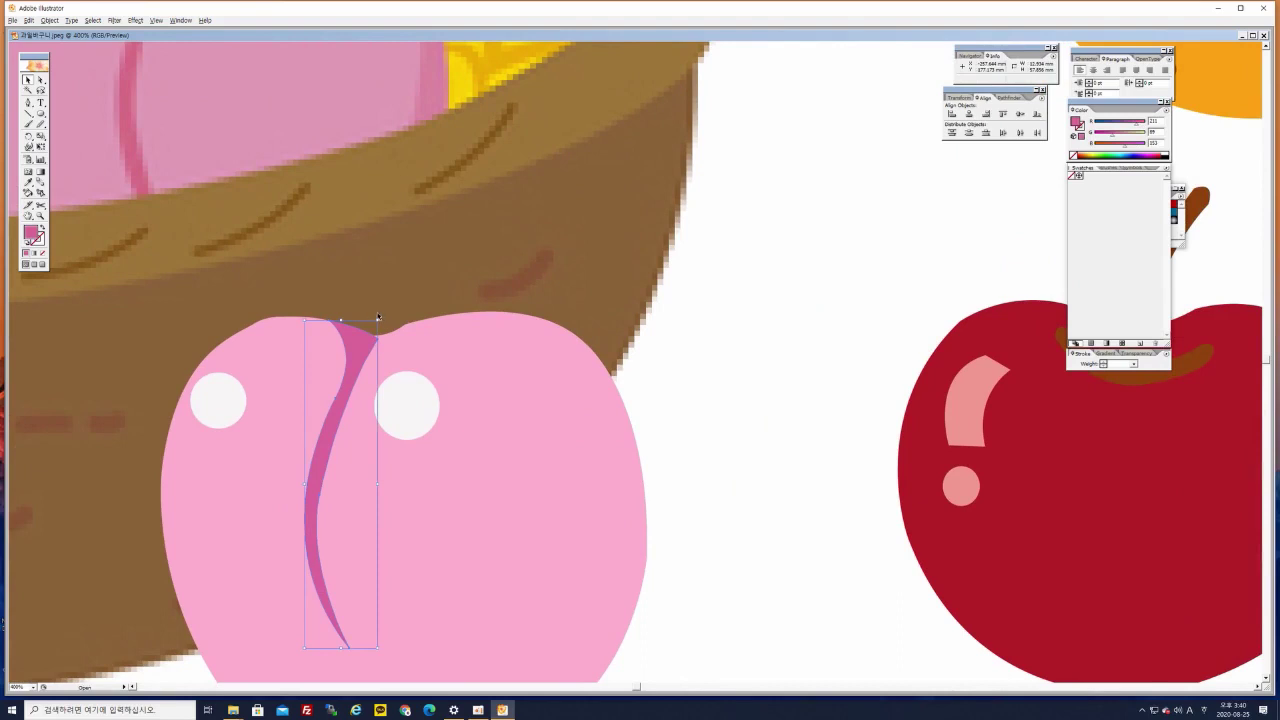
drag(384, 319, 359, 345)
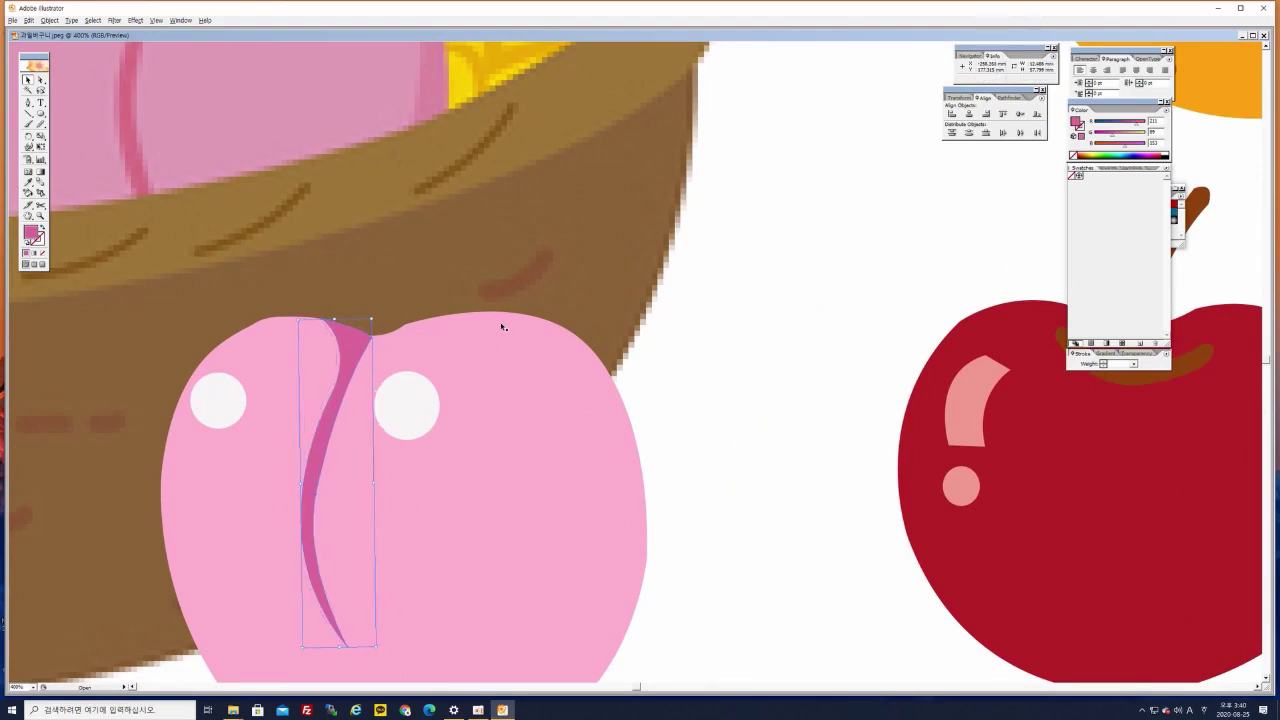
Fine-tune the crease's angle and placement so its upper corner meets the peach's notch
key(ctrl+plus)
key(ctrl+plus)
drag(168, 275, 575, 270)
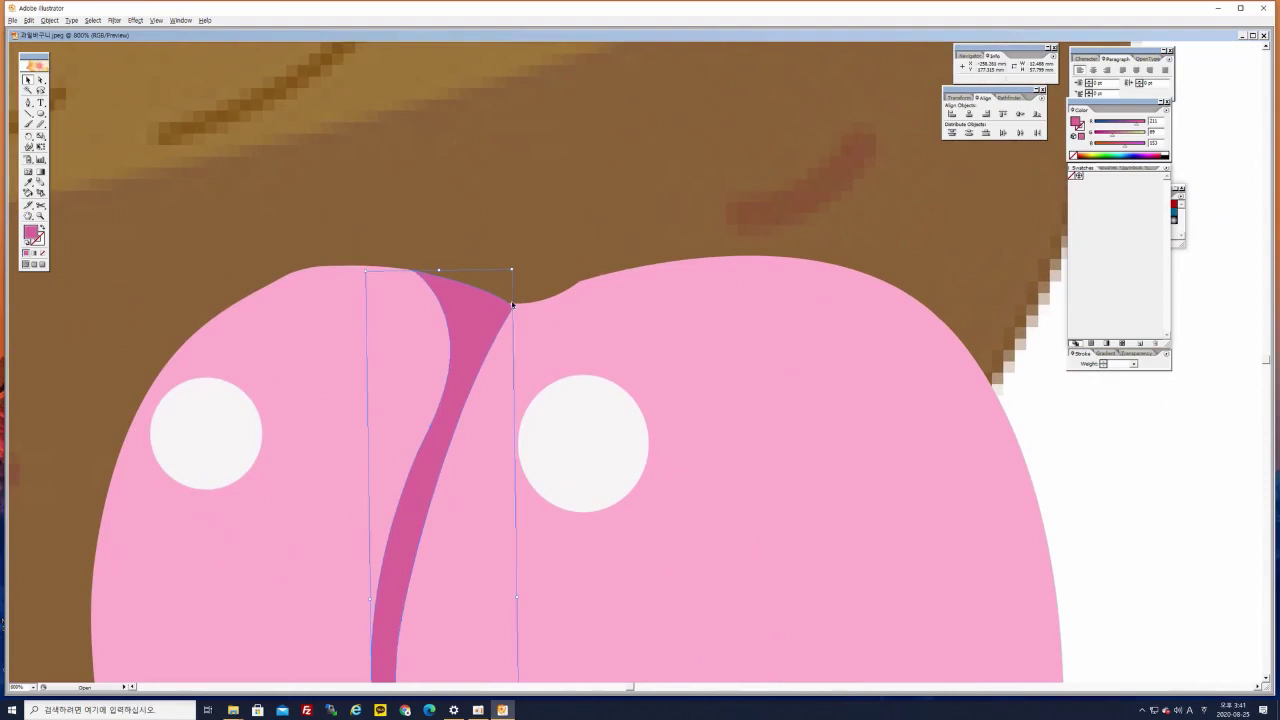
drag(514, 266, 510, 268)
drag(498, 322, 507, 265)
click(1073, 430)
key(ctrl+minus)
key(ctrl+minus)
key(ctrl+minus)
key(ctrl+minus)
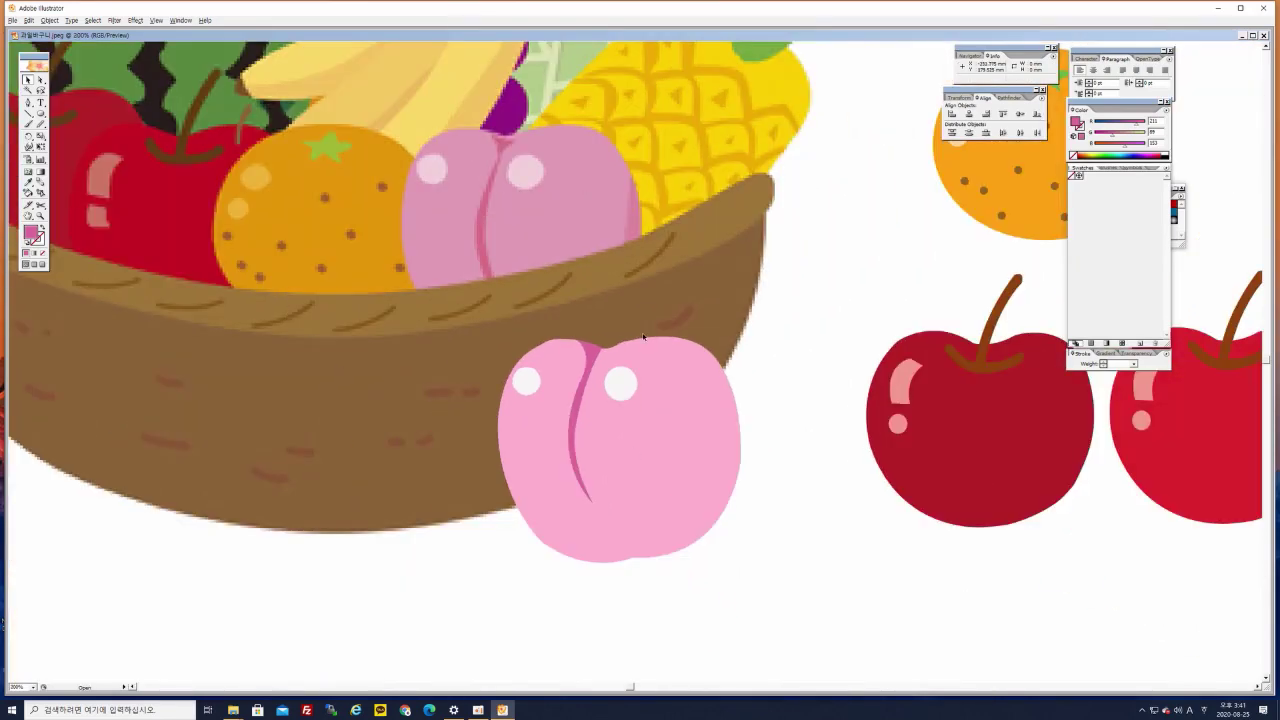
Smooth the bump on the peach body's upper-left edge by adjusting its anchor points with the Direct Selection tool
key(ctrl+plus)
key(ctrl+plus)
key(ctrl+plus)
key(ctrl+plus)
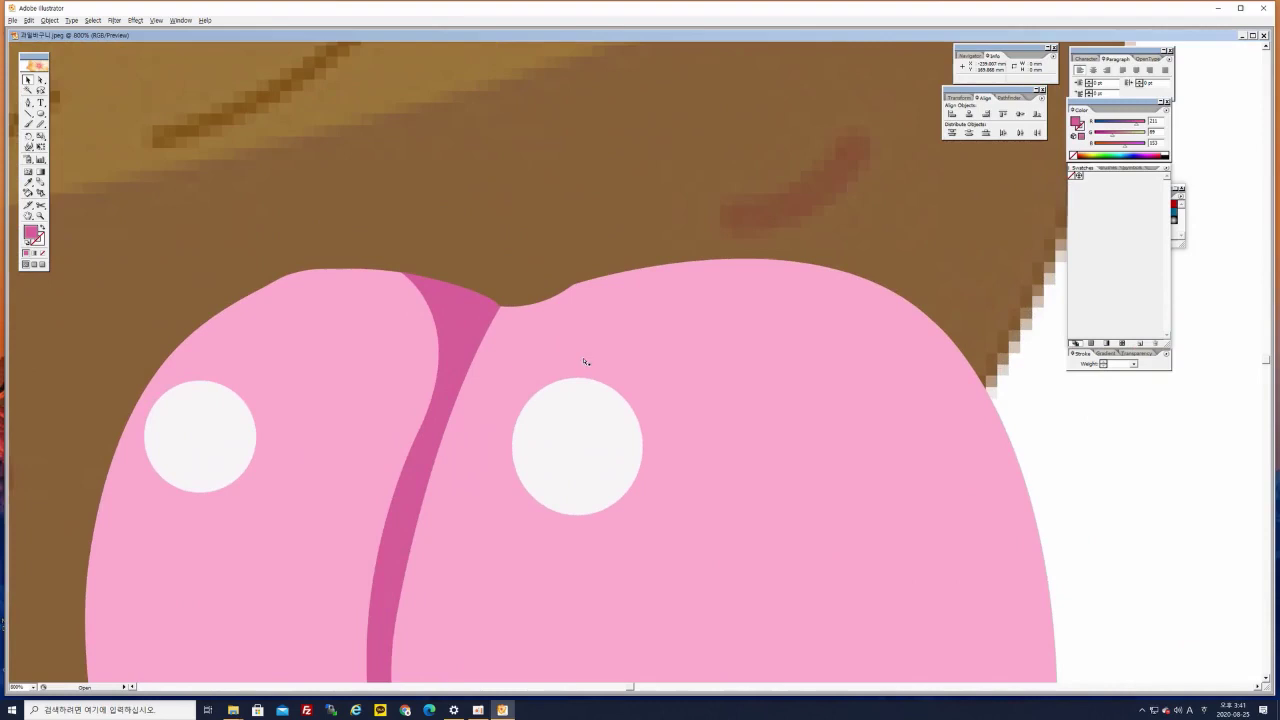
click(329, 297)
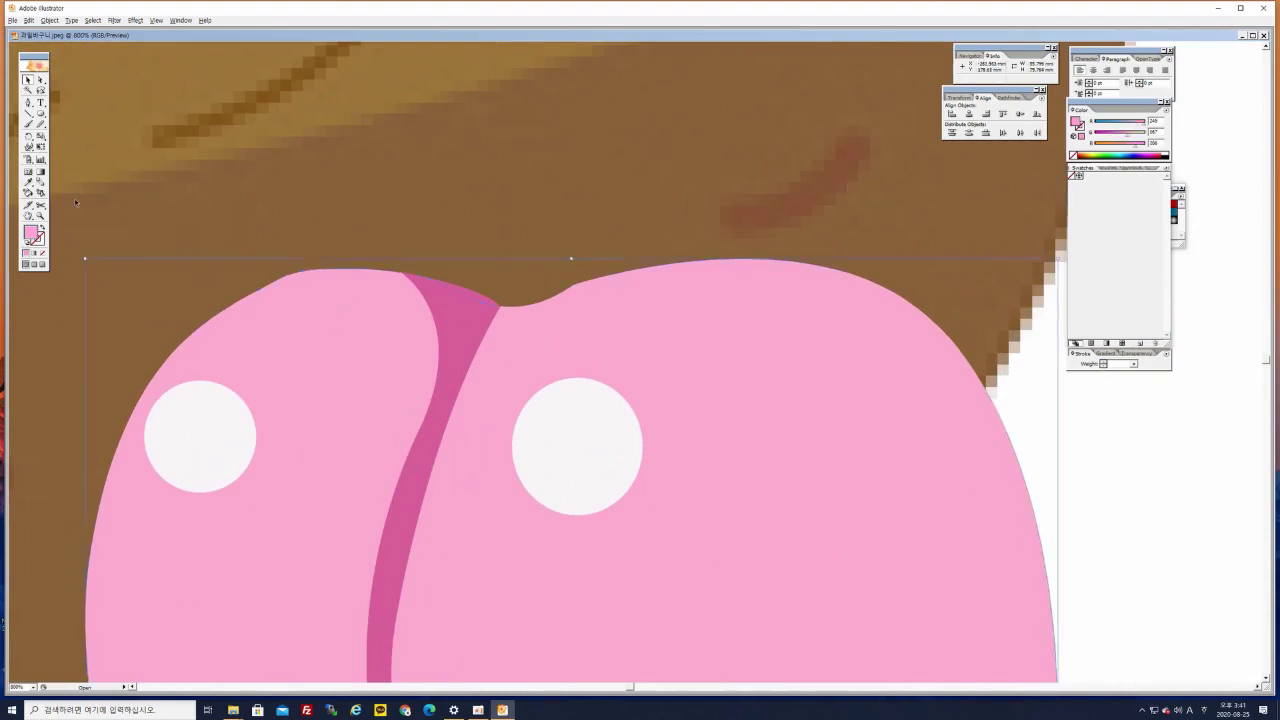
click(40, 80)
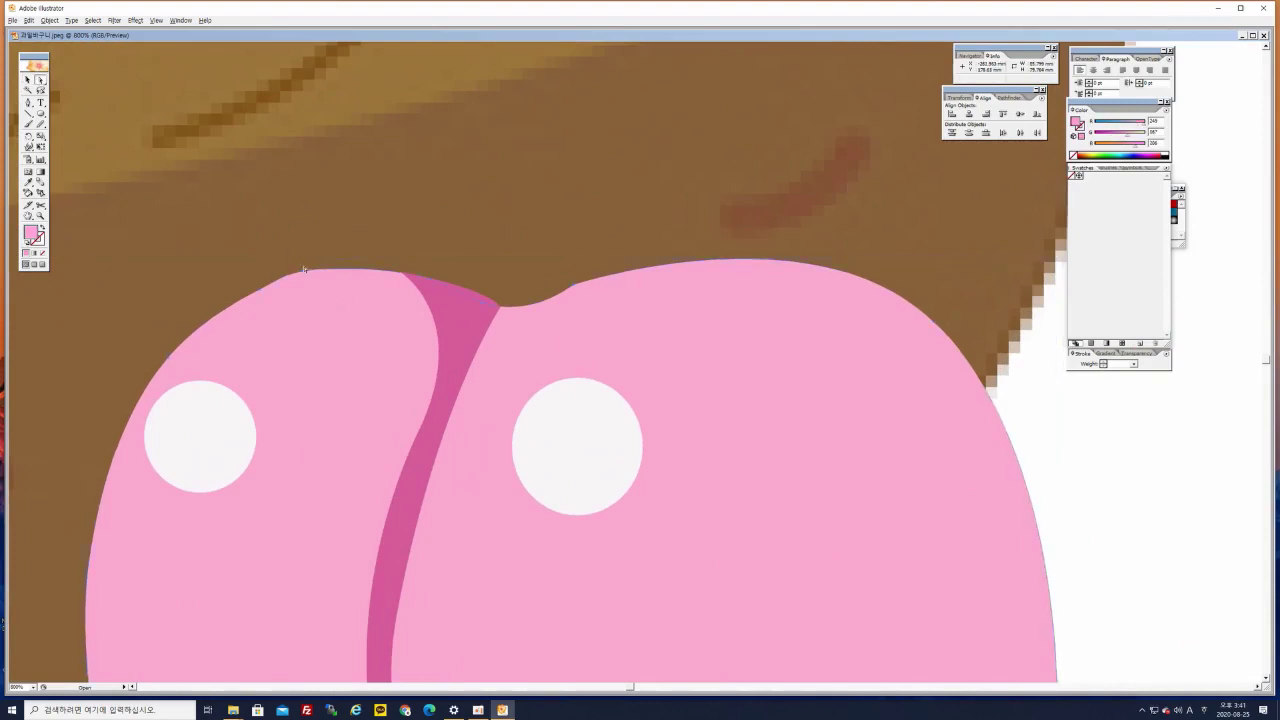
drag(304, 275, 304, 272)
drag(283, 282, 283, 281)
drag(305, 274, 306, 274)
Refine the anchor and curve just to the right of the peach's notch, undoing the unwanted handle change
drag(630, 315, 540, 327)
mouse_move(463, 281)
mouse_down()
mouse_move(491, 305)
mouse_move(481, 298)
mouse_up()
click(487, 300)
drag(438, 336, 435, 334)
key(ctrl+z)
drag(469, 282, 429, 328)
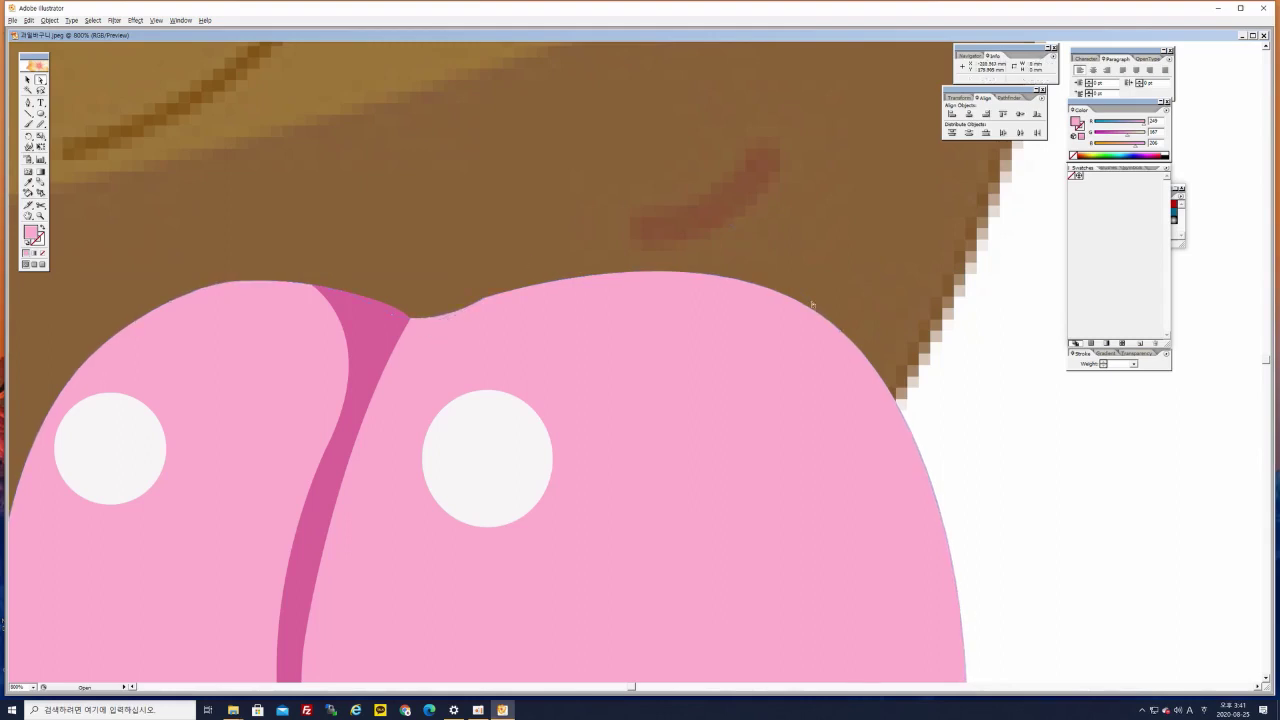
Select the whole peach with its crease and highlights and move it beside the orange, above the bright red apple
key(ctrl+minus)
key(ctrl+minus)
key(ctrl+minus)
key(ctrl+minus)
key(ctrl+minus)
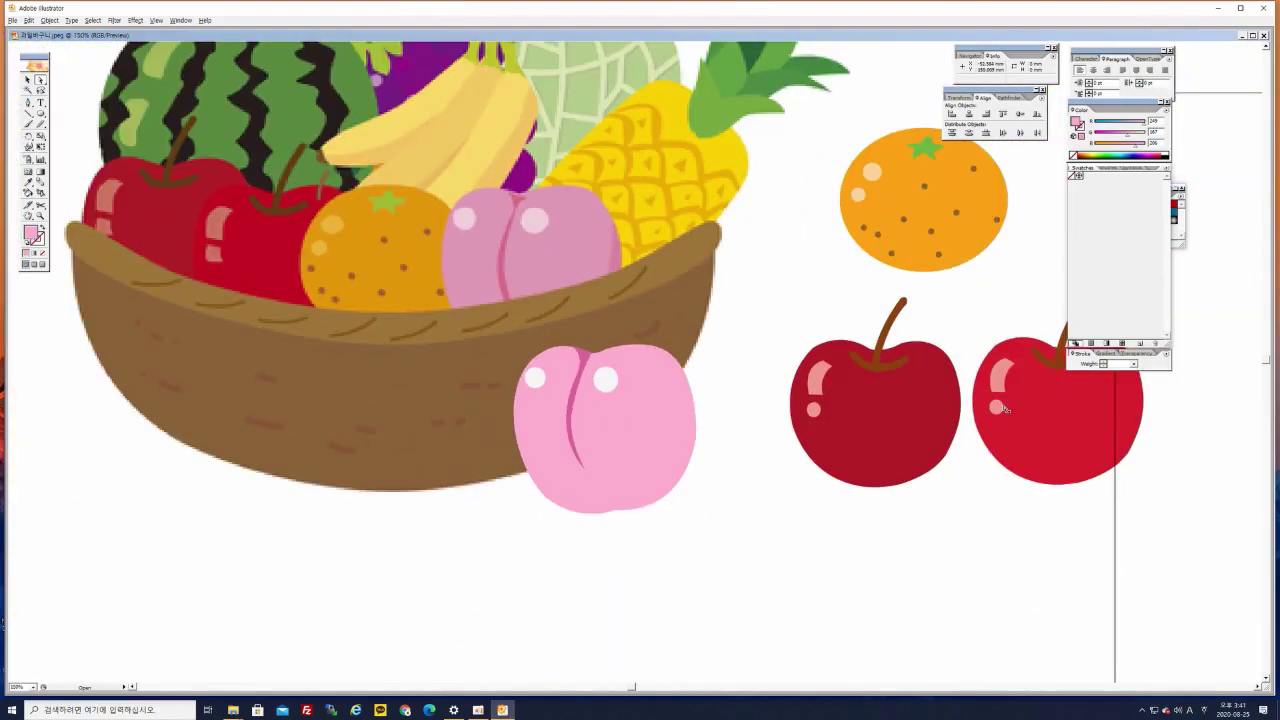
key(ctrl+minus)
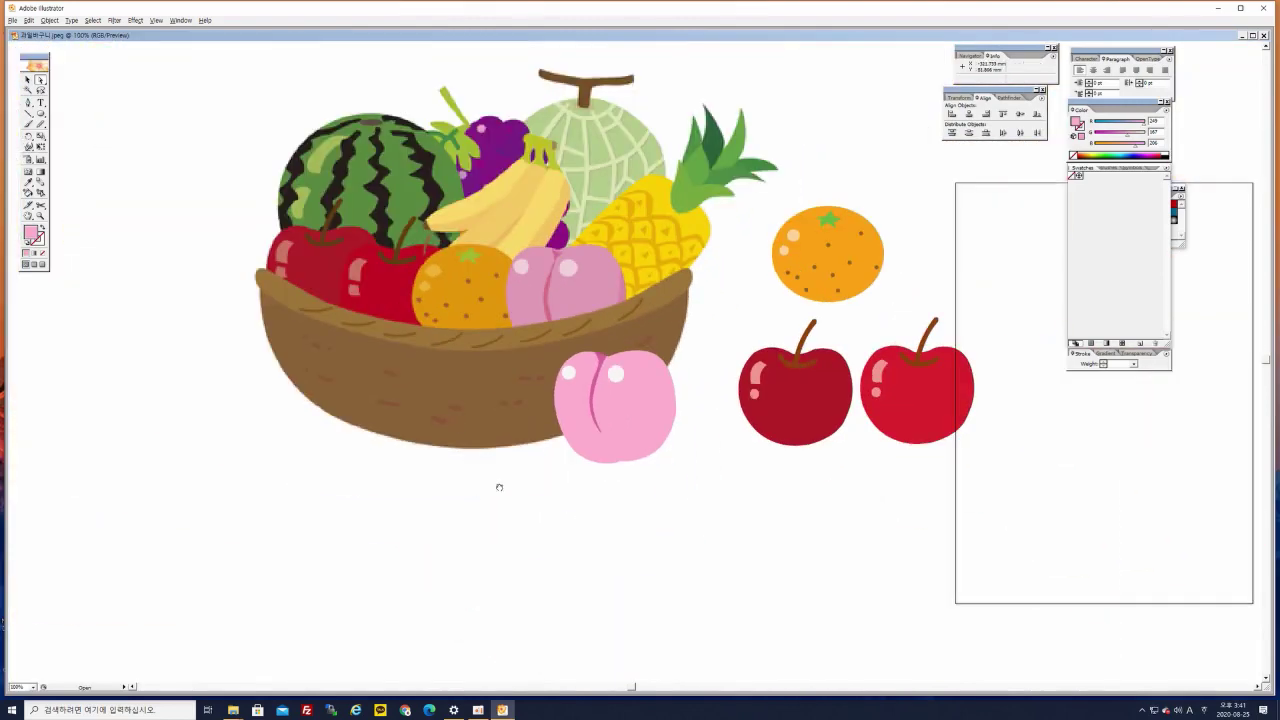
drag(499, 486, 357, 438)
click(27, 79)
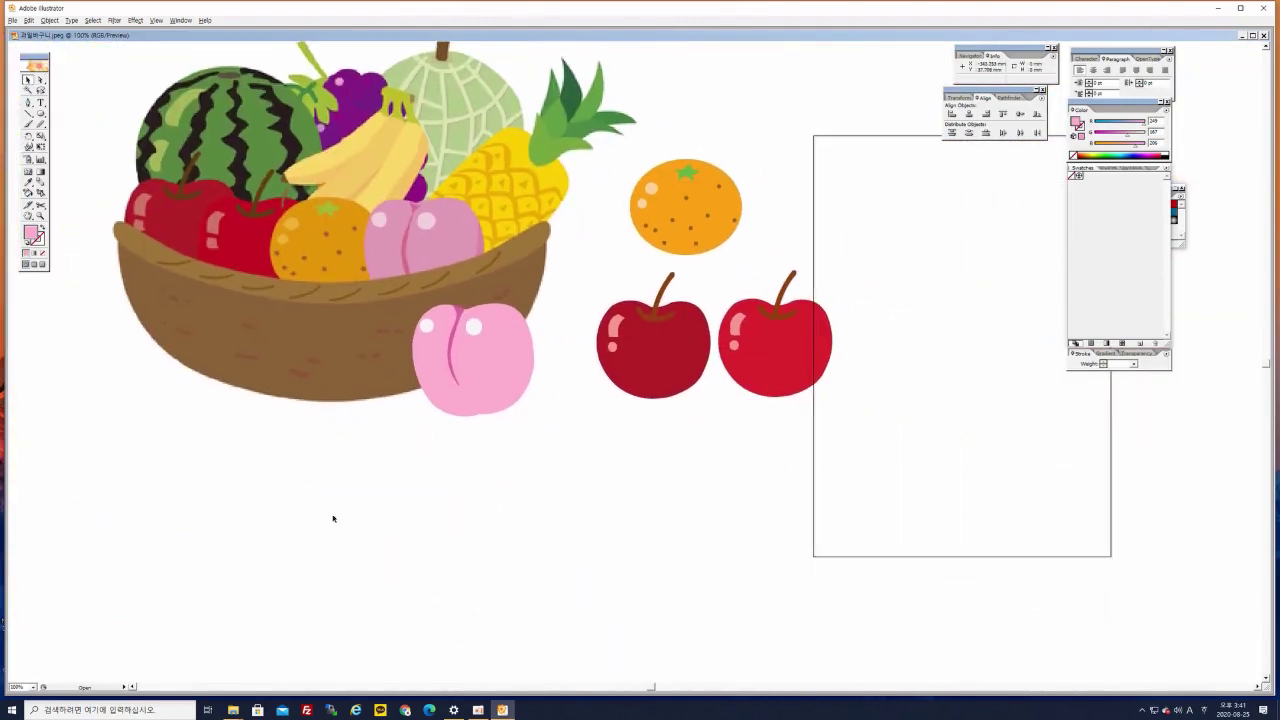
click(462, 351)
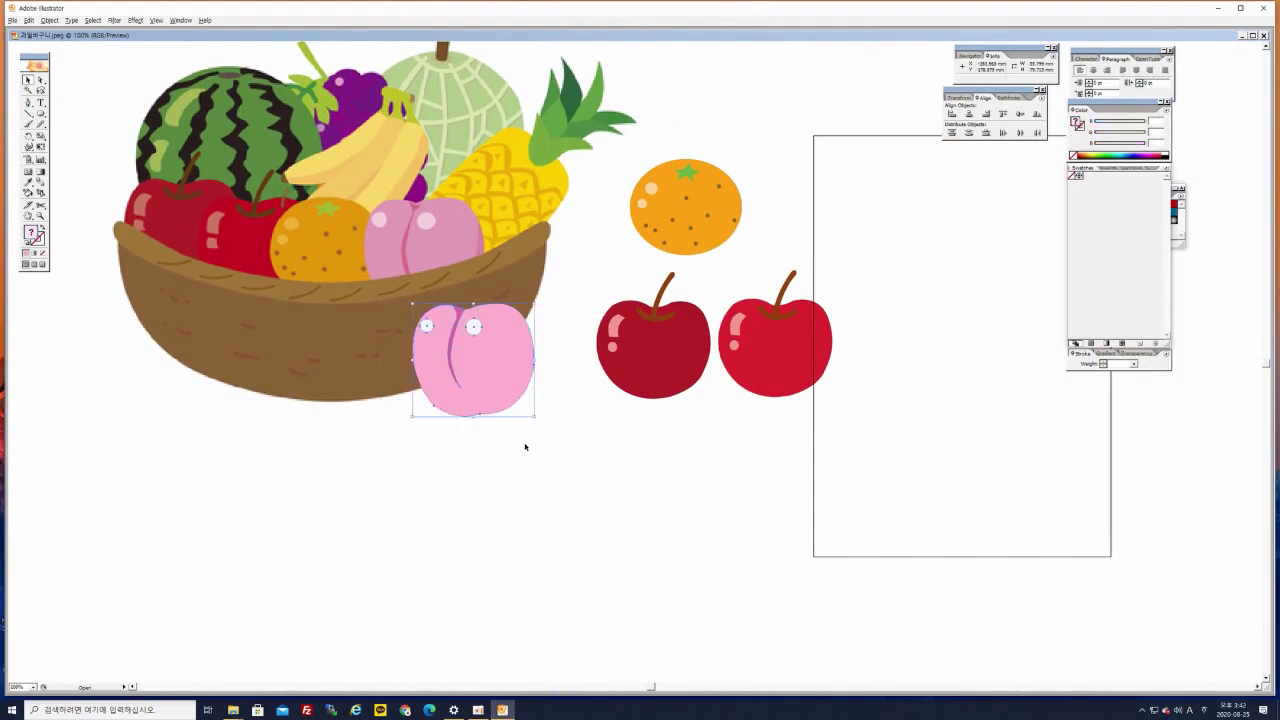
key(ctrl)
drag(479, 368, 836, 205)
drag(892, 256, 880, 245)
click(946, 289)
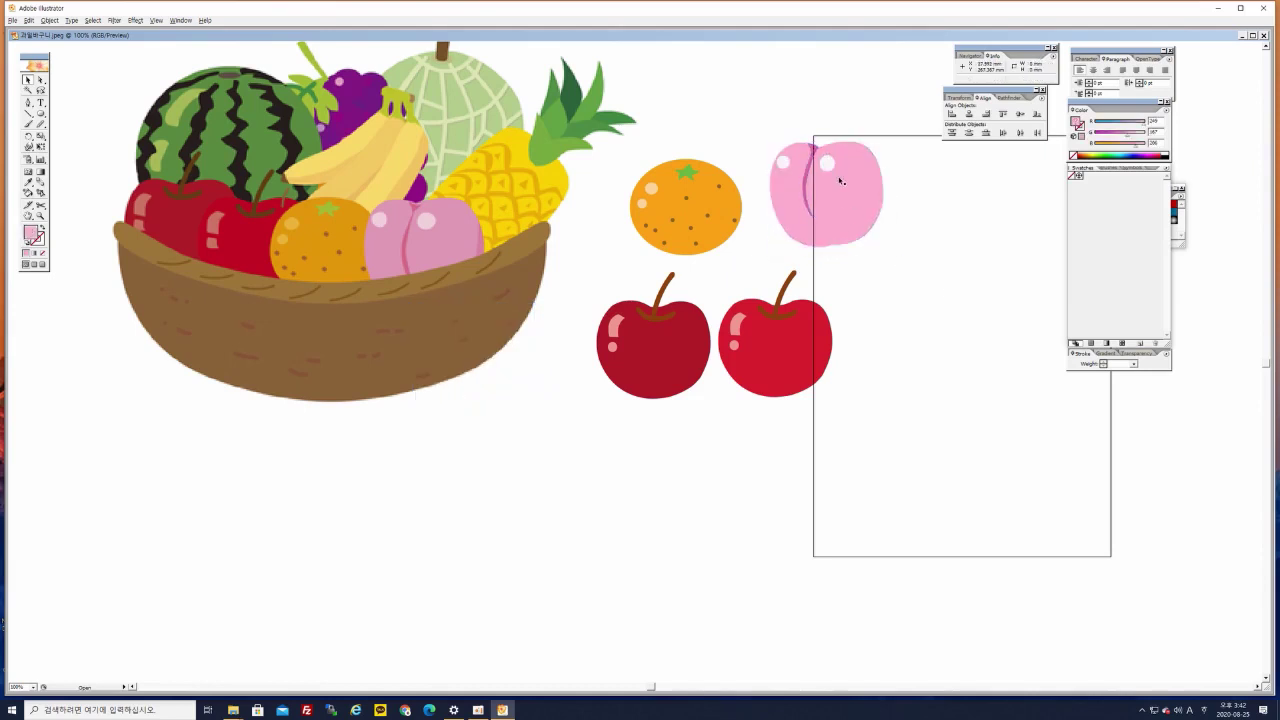
key(space)
drag(581, 393, 676, 504)
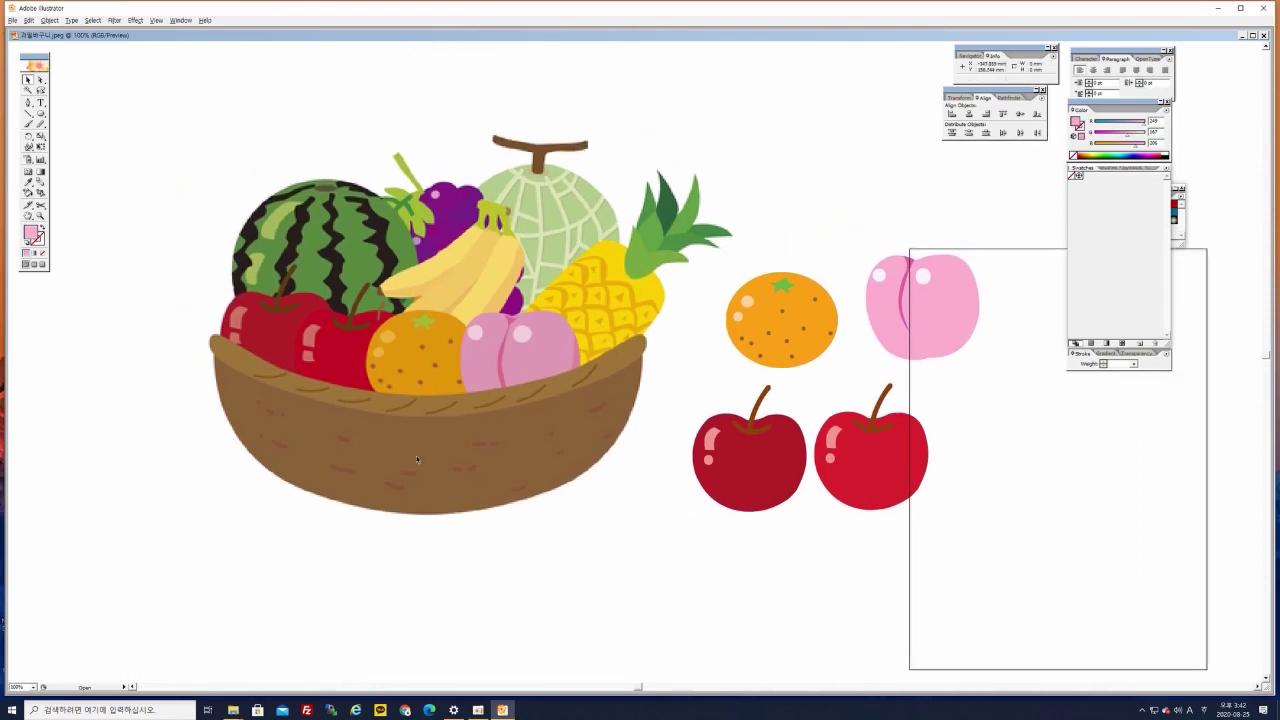